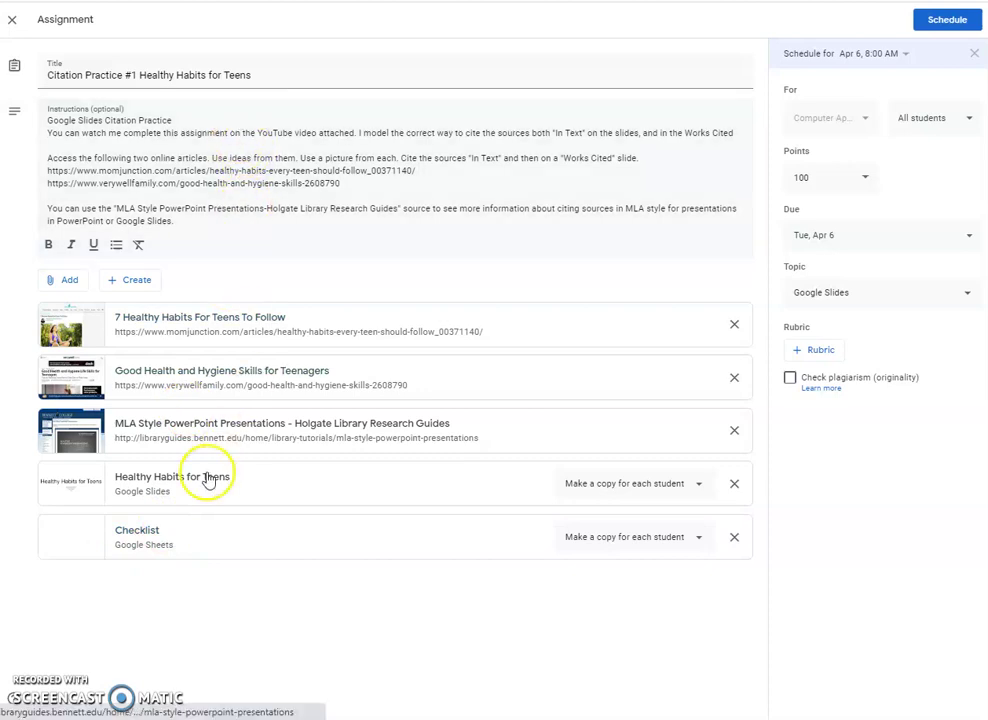
Open the assignment's Checklist spreadsheet, review its requirements, and return to the assignment
left_click(163, 533)
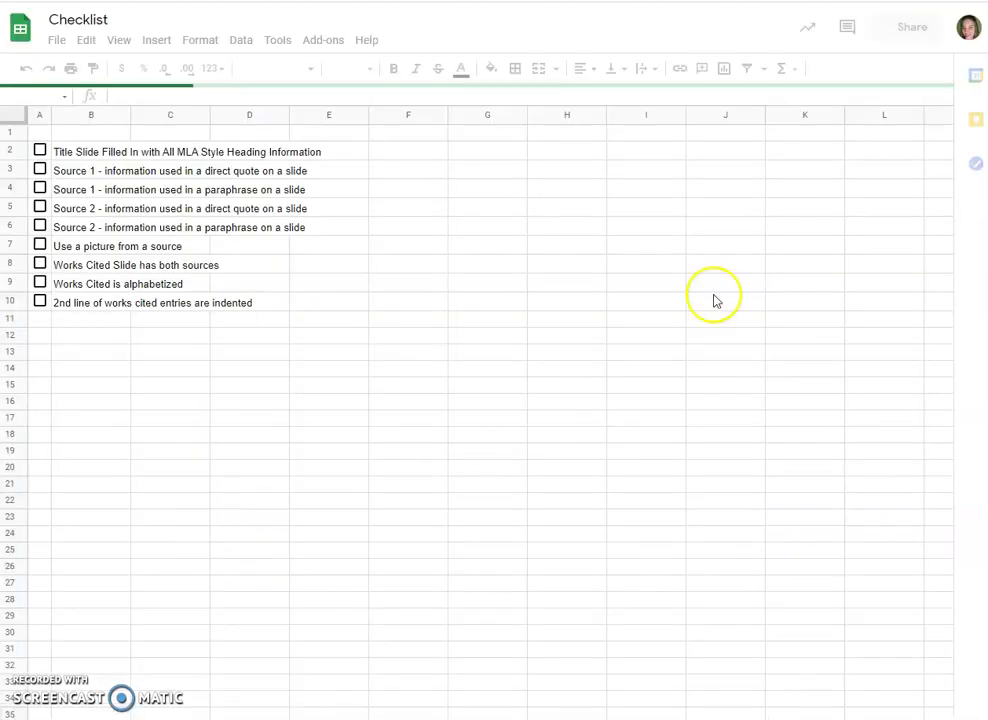
left_click_drag(659, 10, 500, 2)
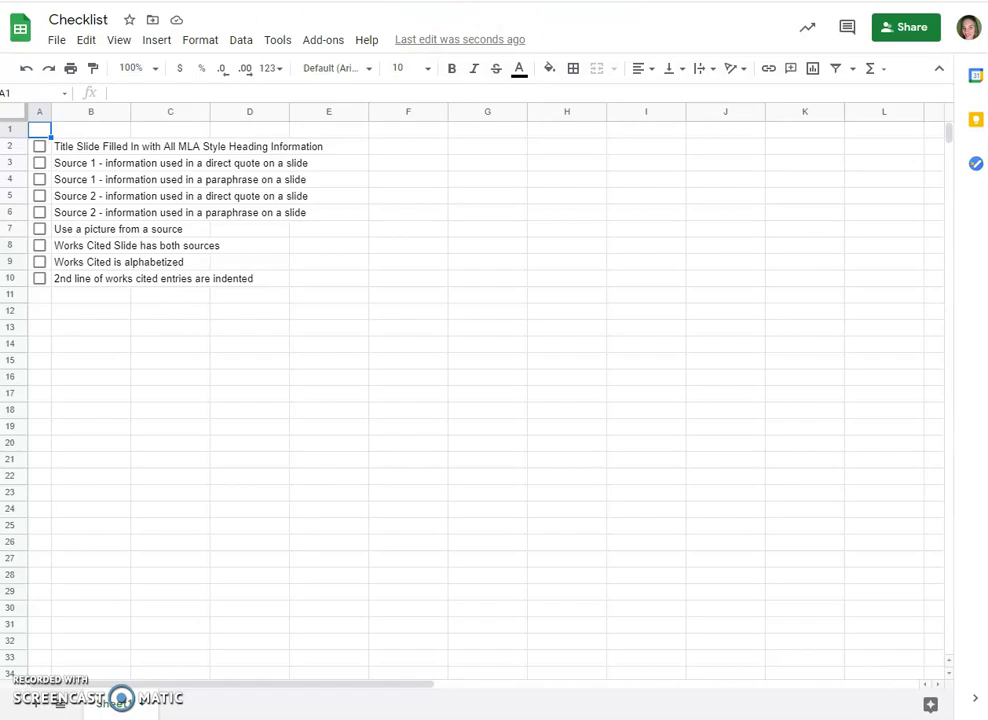
key("ctrl+Tab")
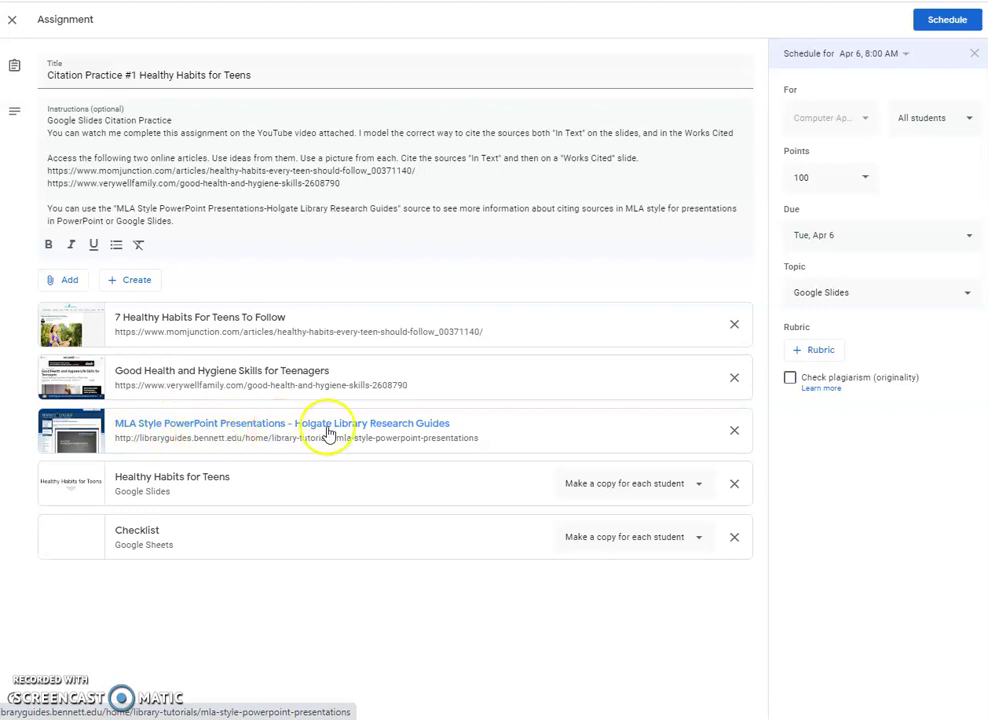
Examine the linked MLA Style PowerPoint Presentations slideshow through its Works Cited and resources slides, then return to the assignment
left_click(415, 432)
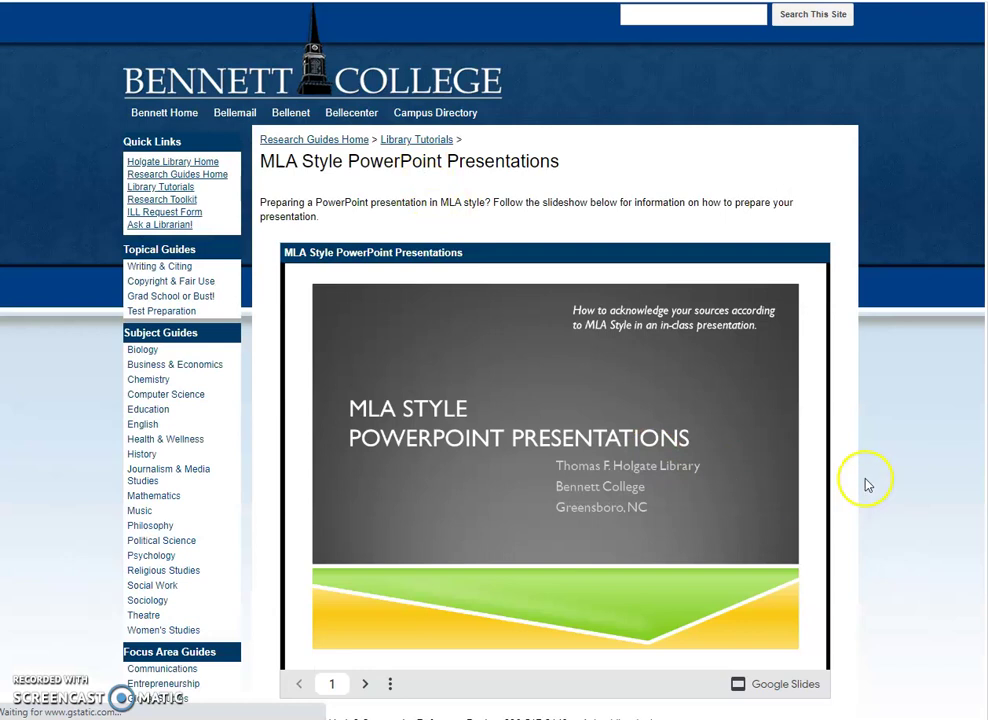
scroll(786, 440, "down", 1)
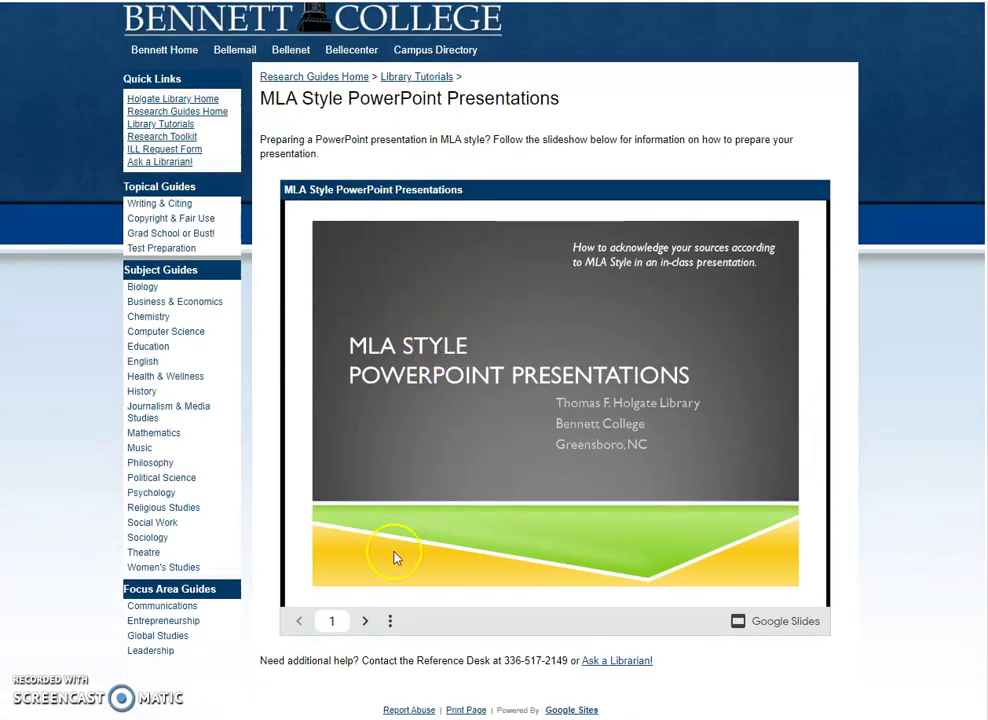
left_click(366, 622)
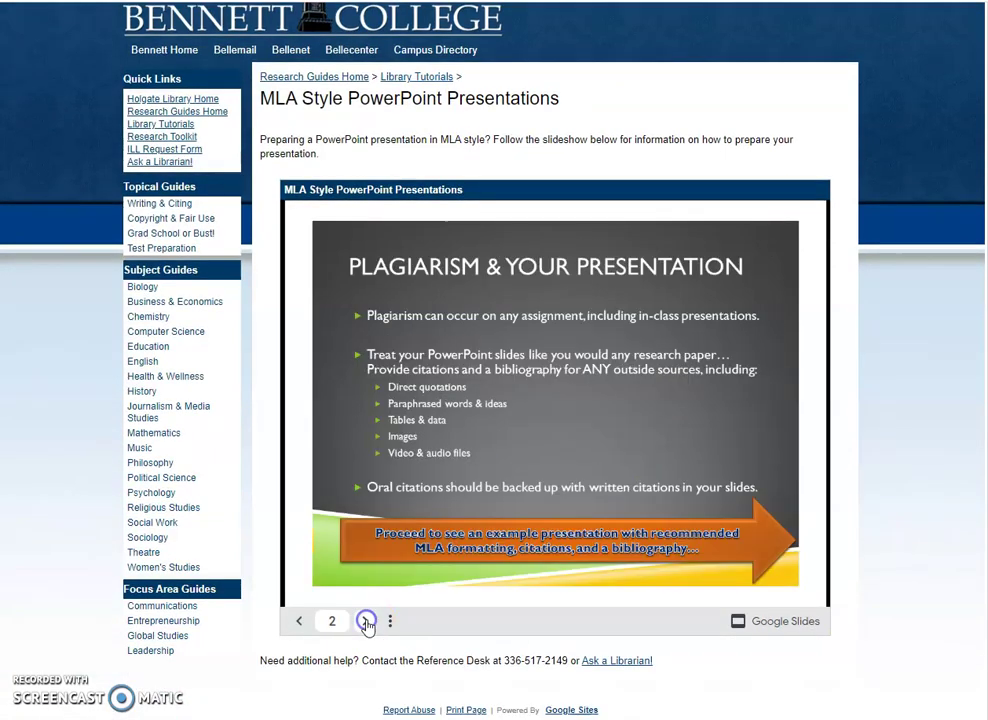
left_click(366, 622)
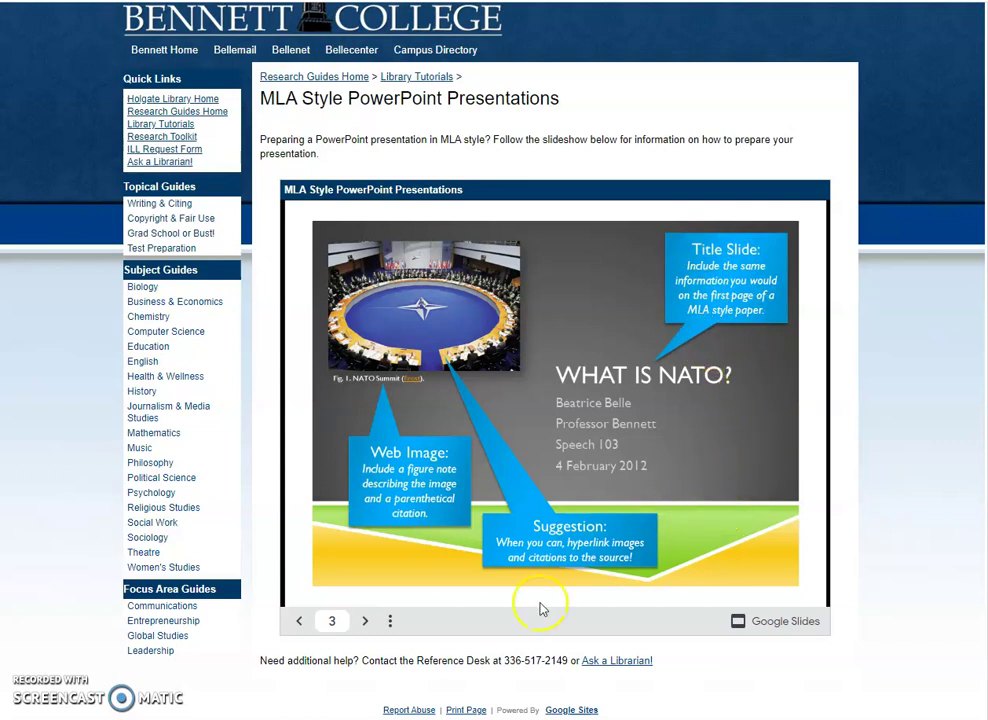
left_click(366, 621)
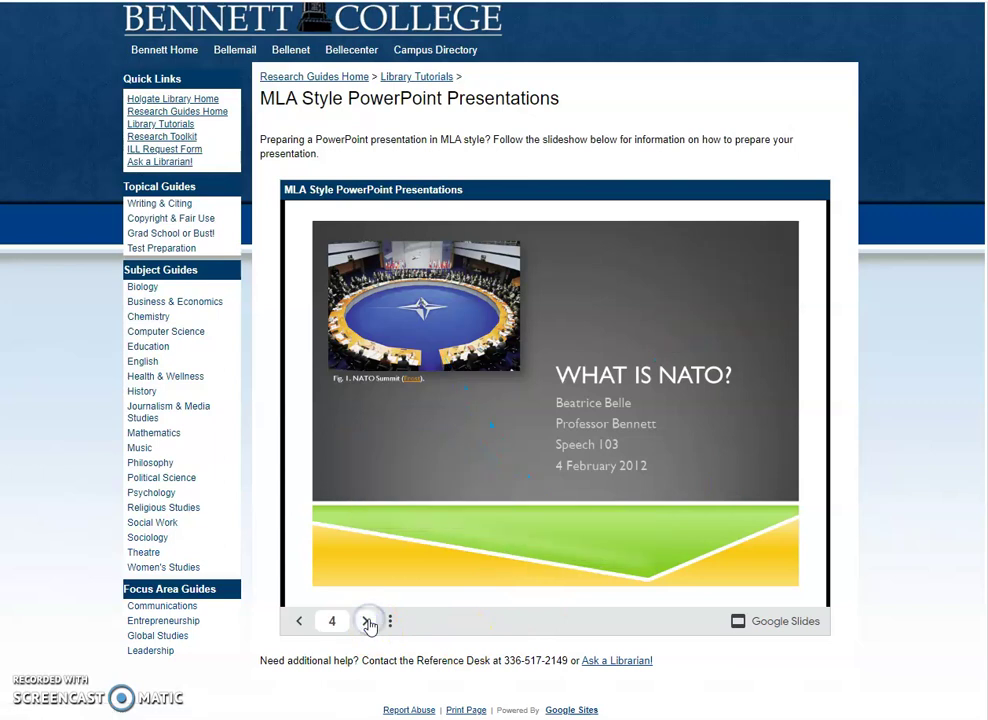
left_click(367, 622)
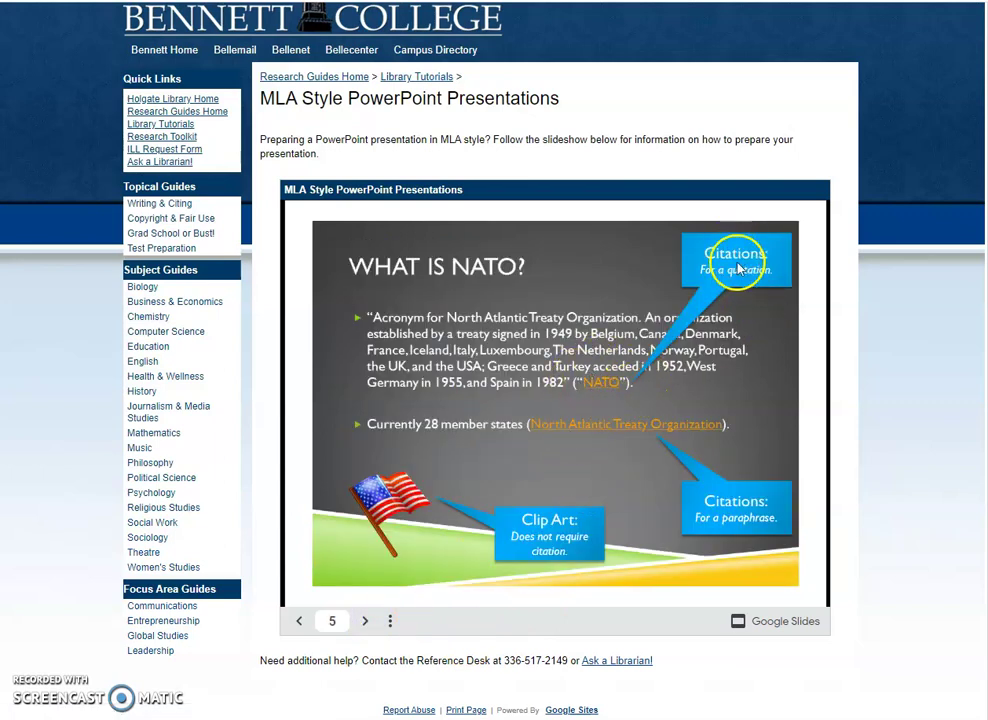
left_click(366, 621)
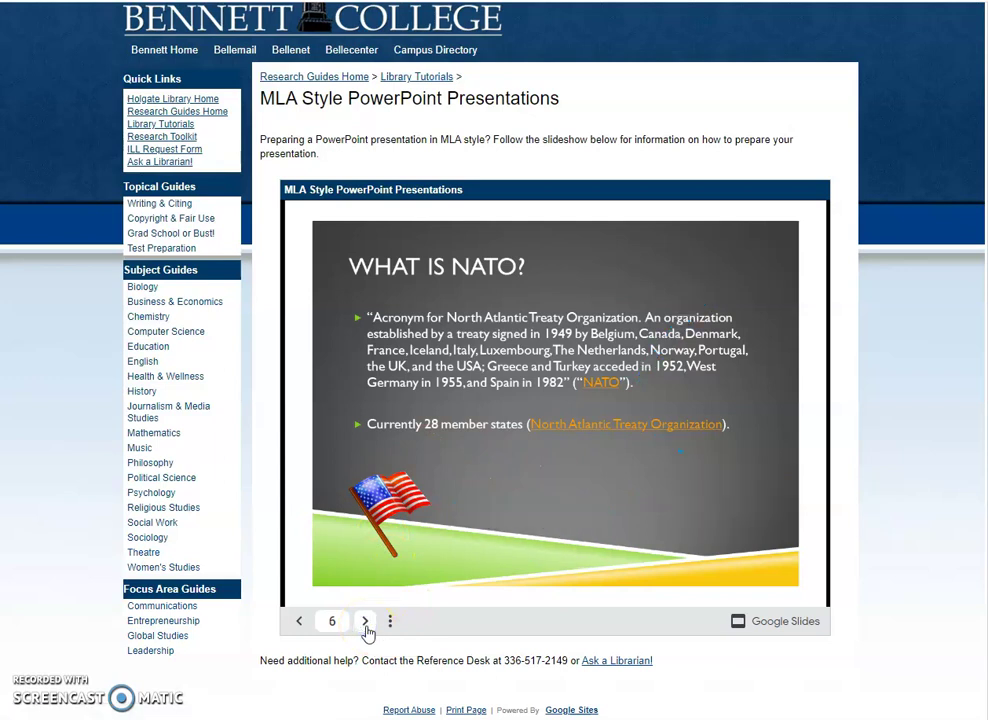
left_click(366, 621)
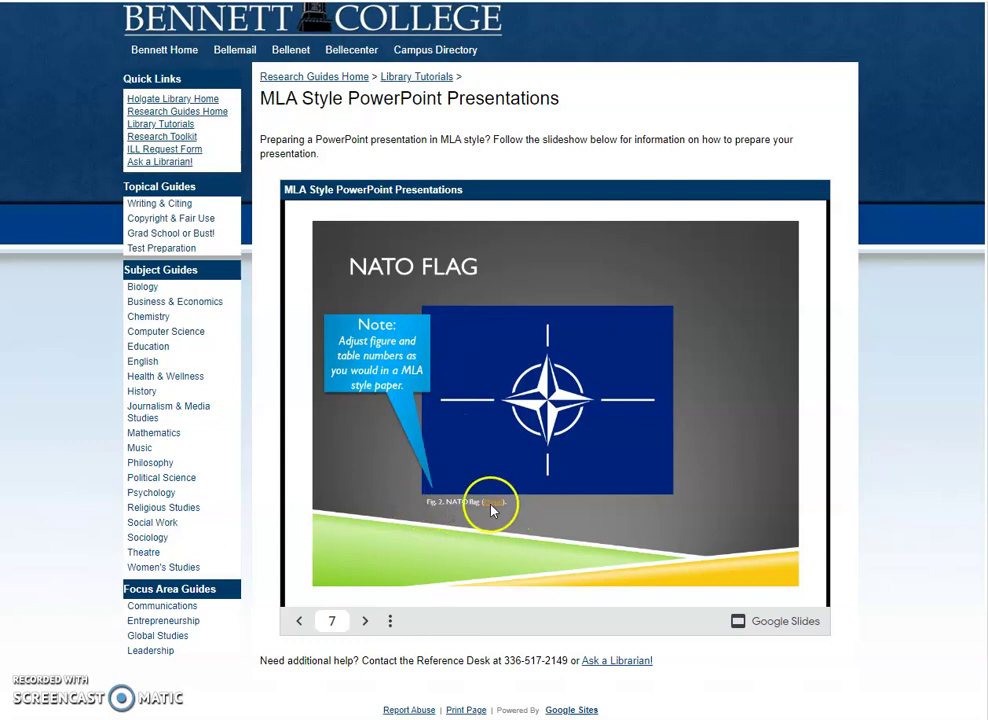
left_click(366, 621)
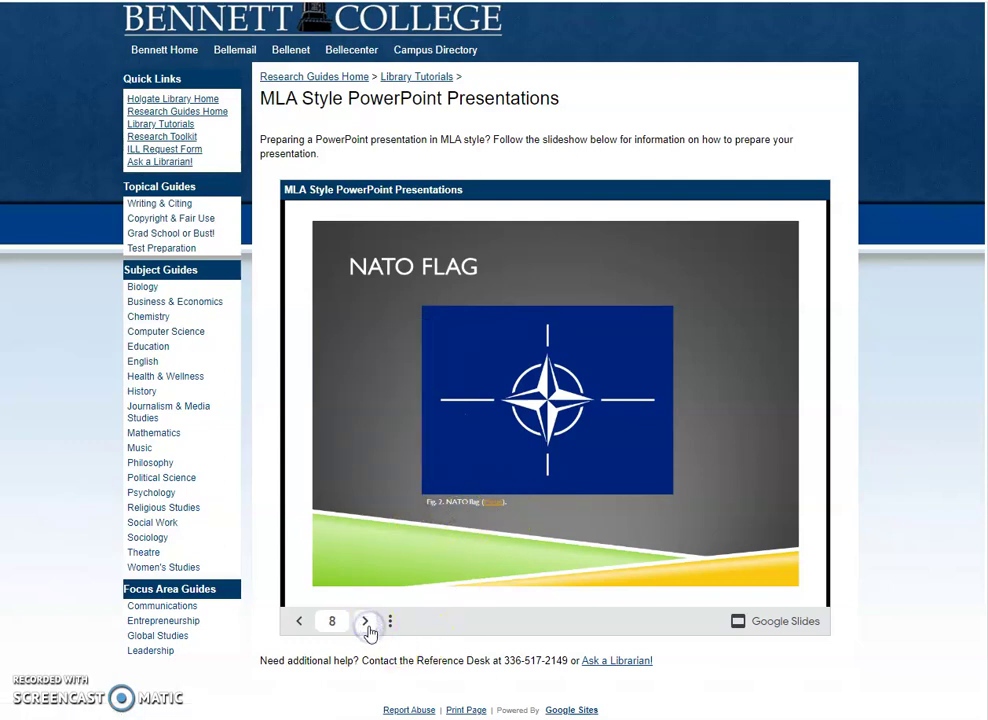
left_click(366, 621)
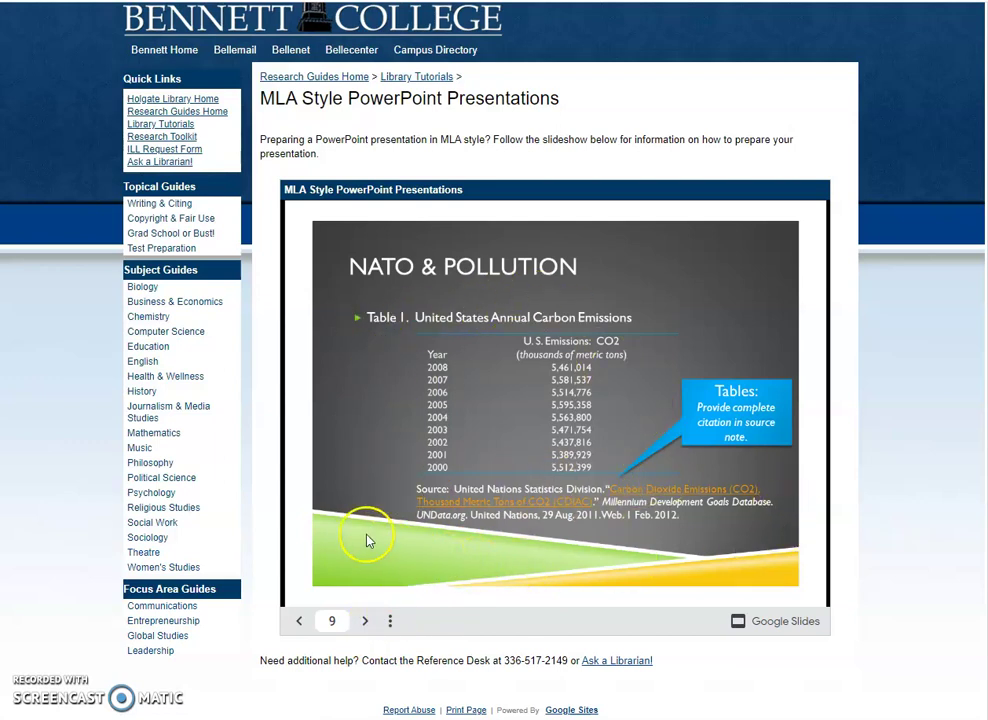
left_click(367, 623)
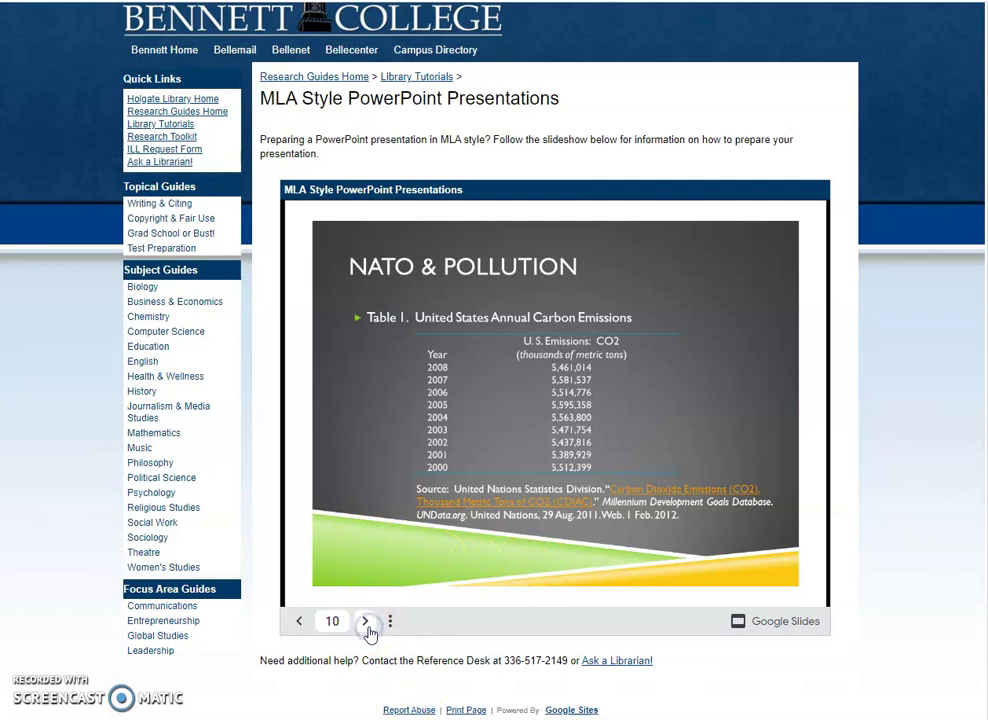
left_click(367, 622)
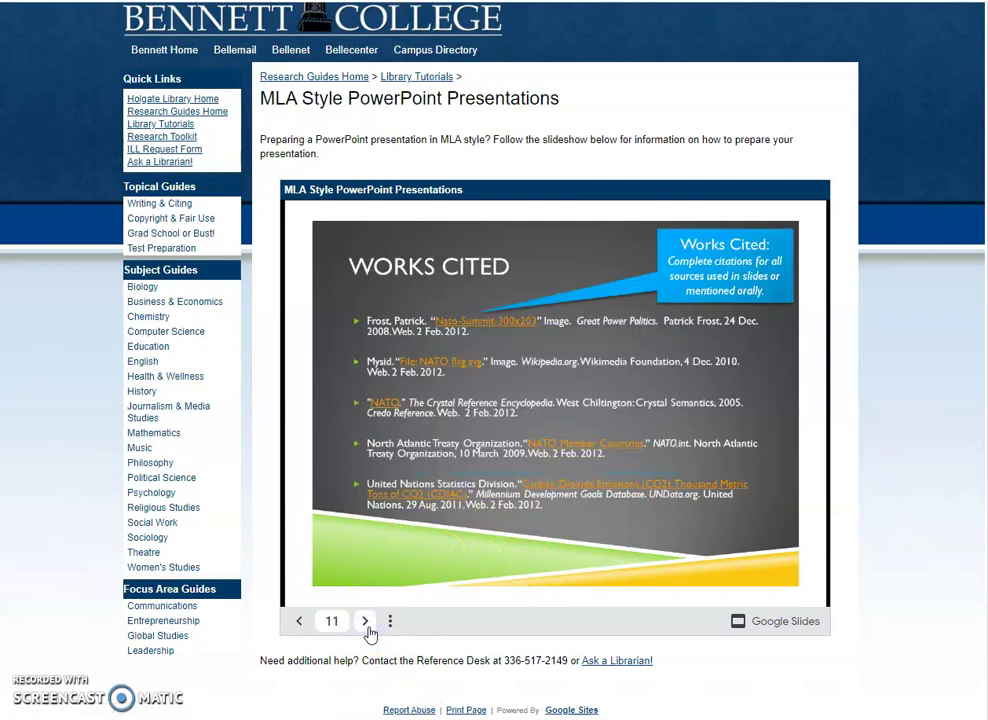
left_click(366, 622)
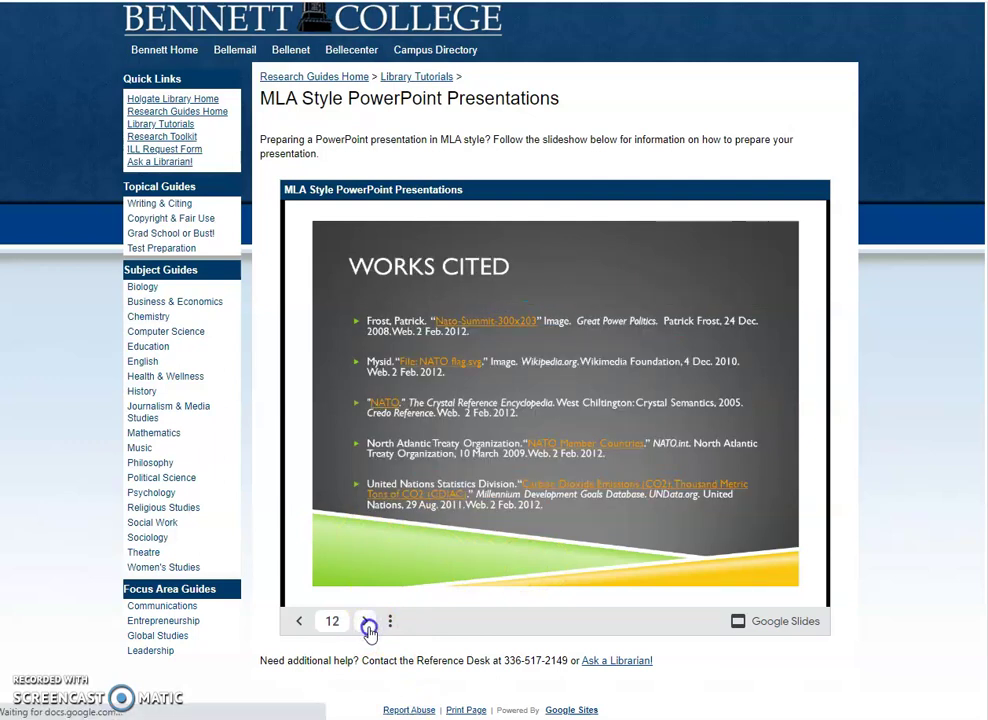
left_click(366, 622)
left_click(299, 622)
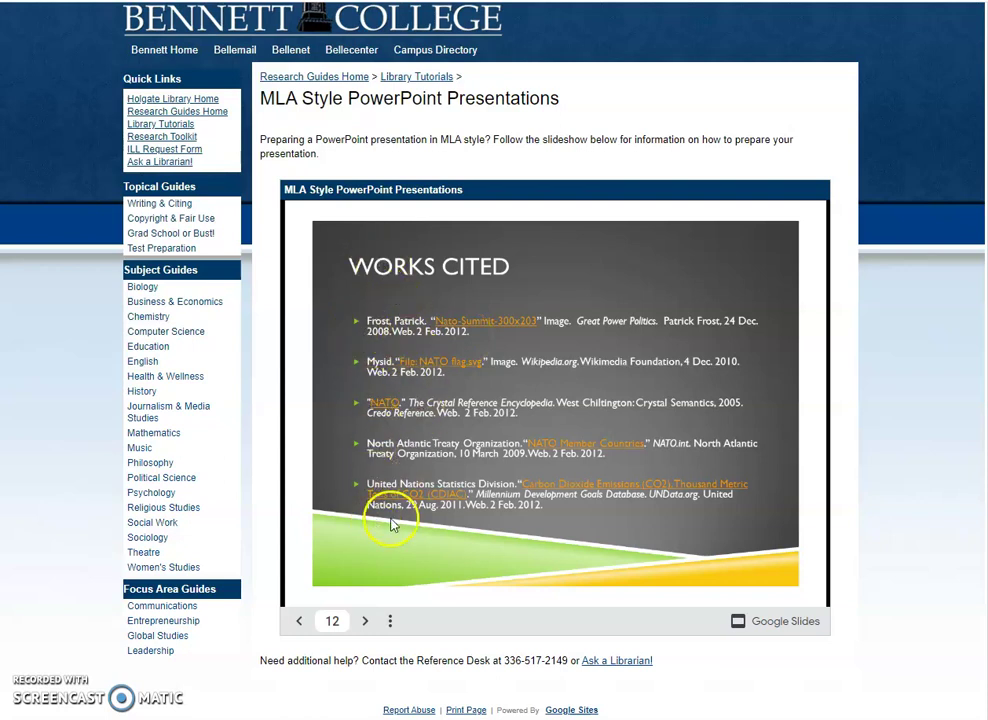
left_click(368, 622)
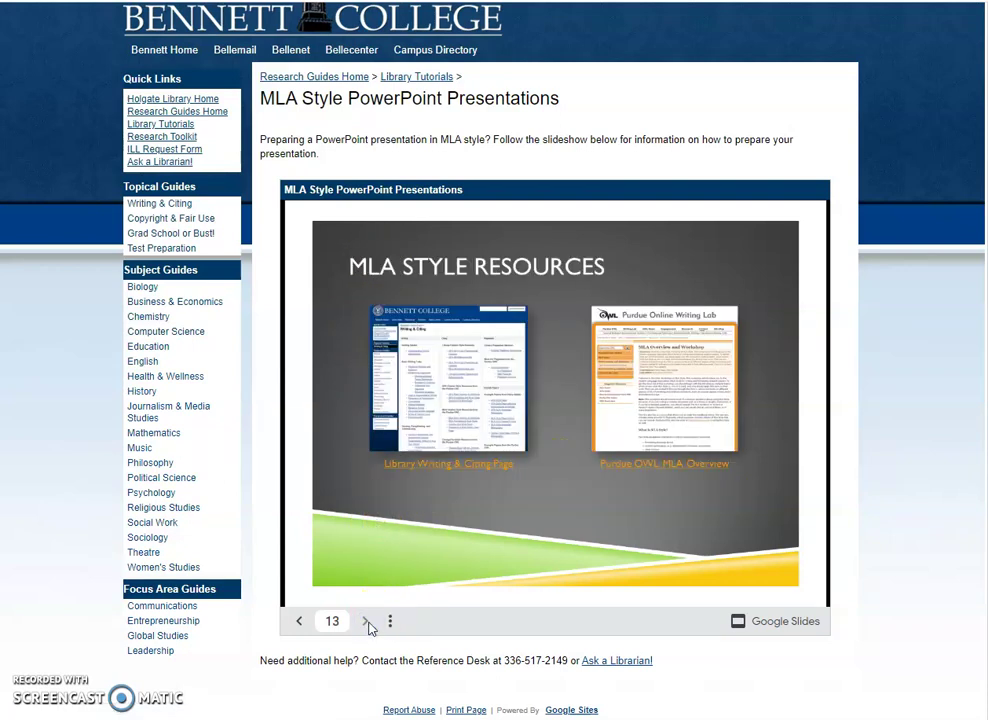
left_click(298, 621)
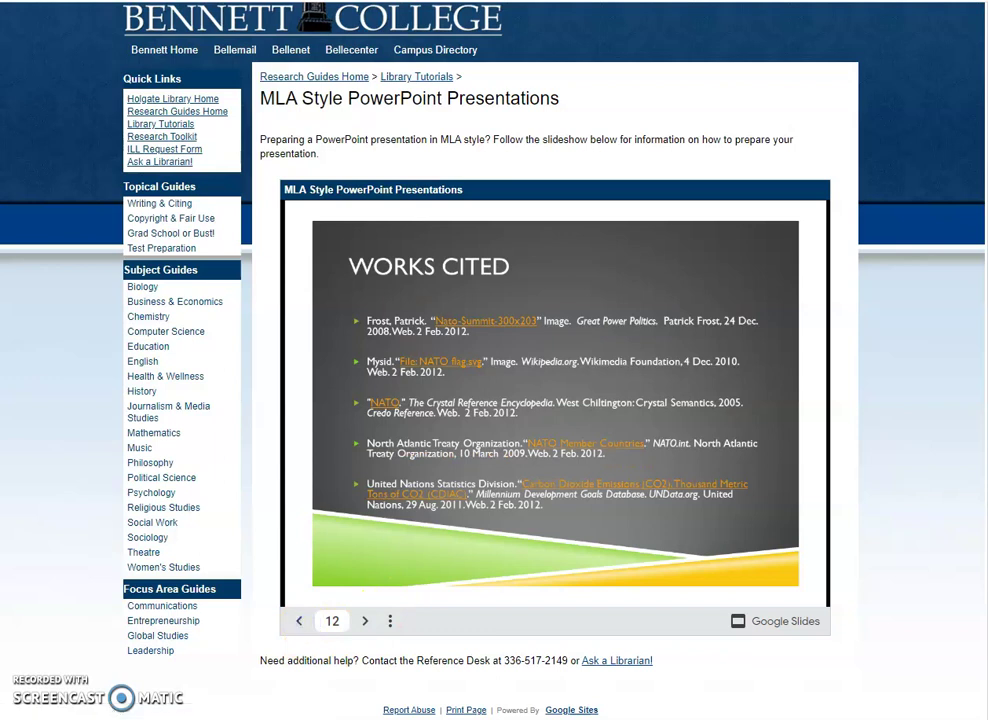
key("ctrl+w")
left_click(241, 596)
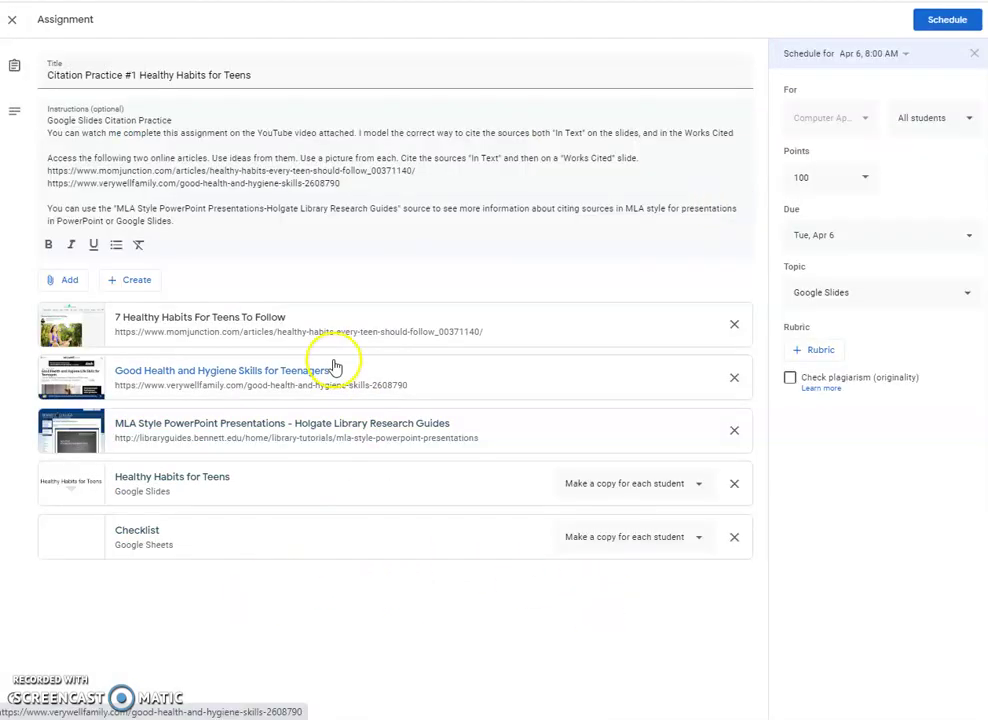
Open the Healthy Habits for Teens slides beside the 7 Healthy Habits For Teens To Follow article and skim the article
left_click(238, 487)
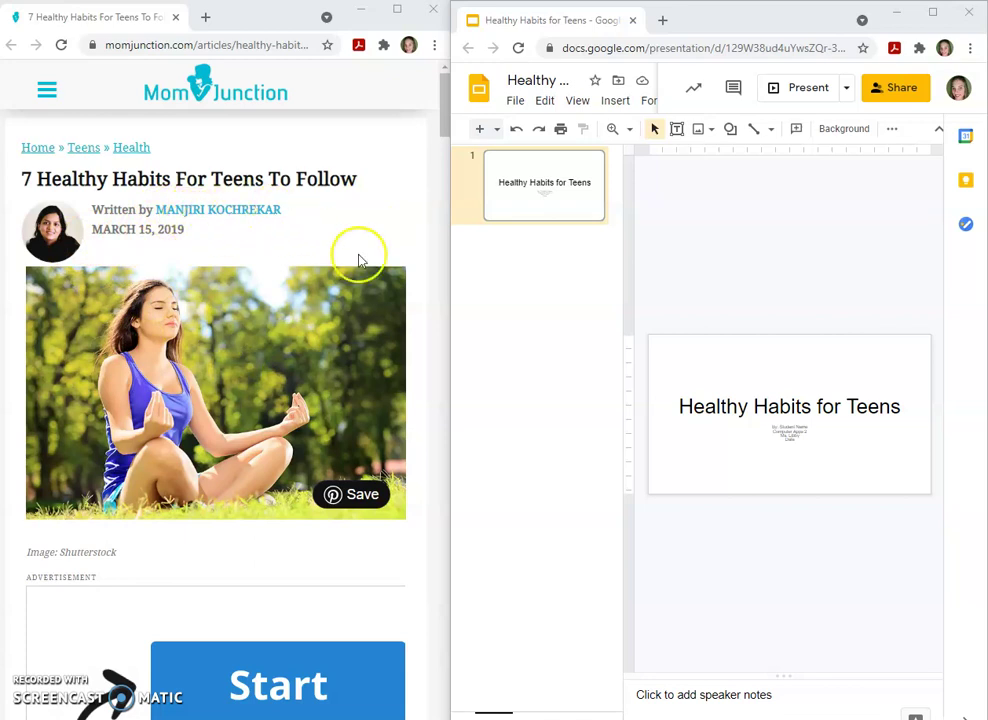
scroll(360, 441, "down", 2)
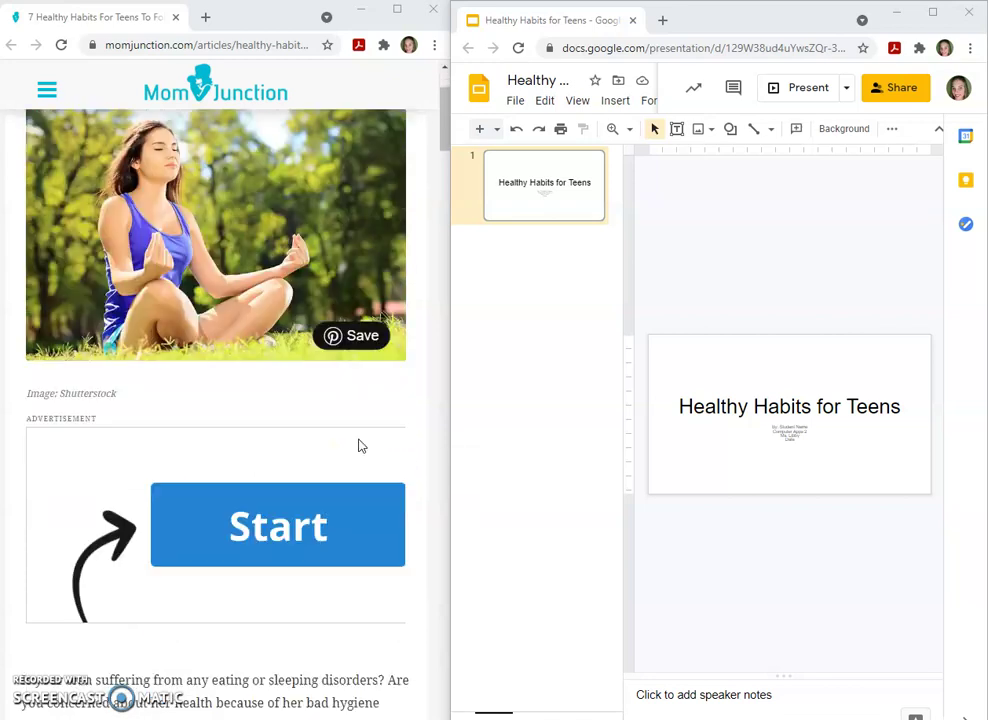
scroll(342, 536, "down", 7)
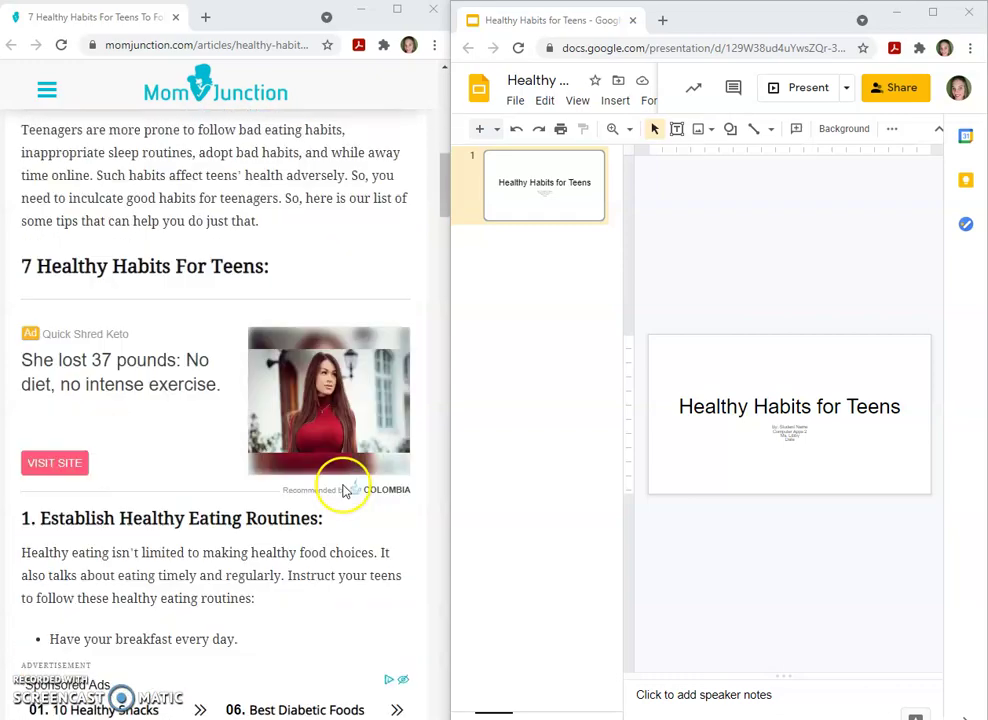
scroll(345, 495, "down", 4)
scroll(348, 495, "up", 10)
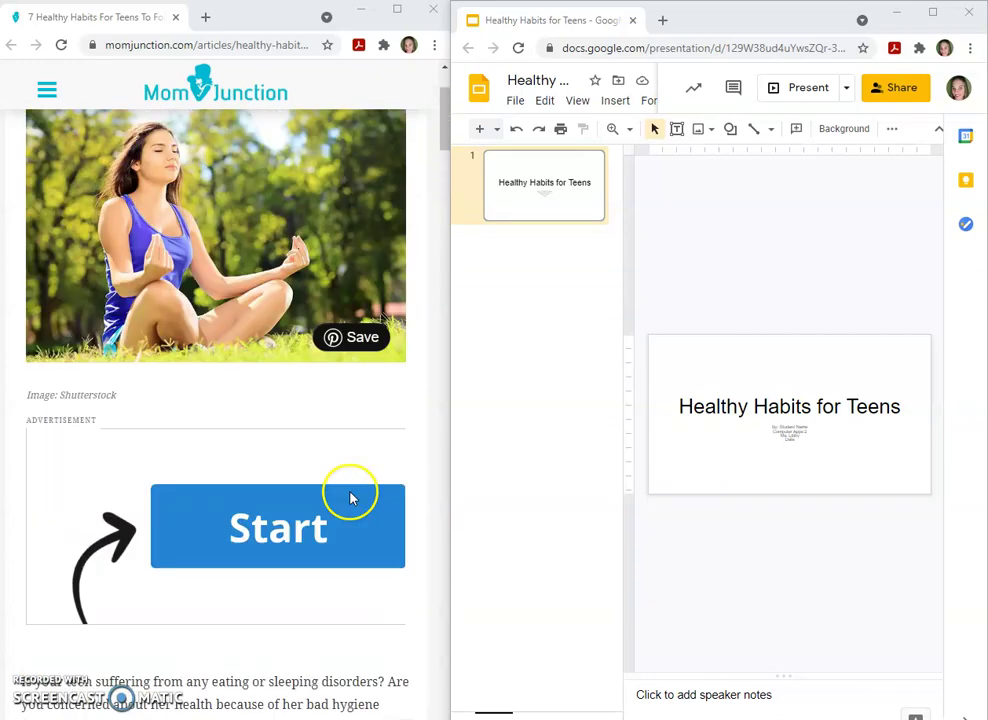
scroll(350, 495, "up", 2)
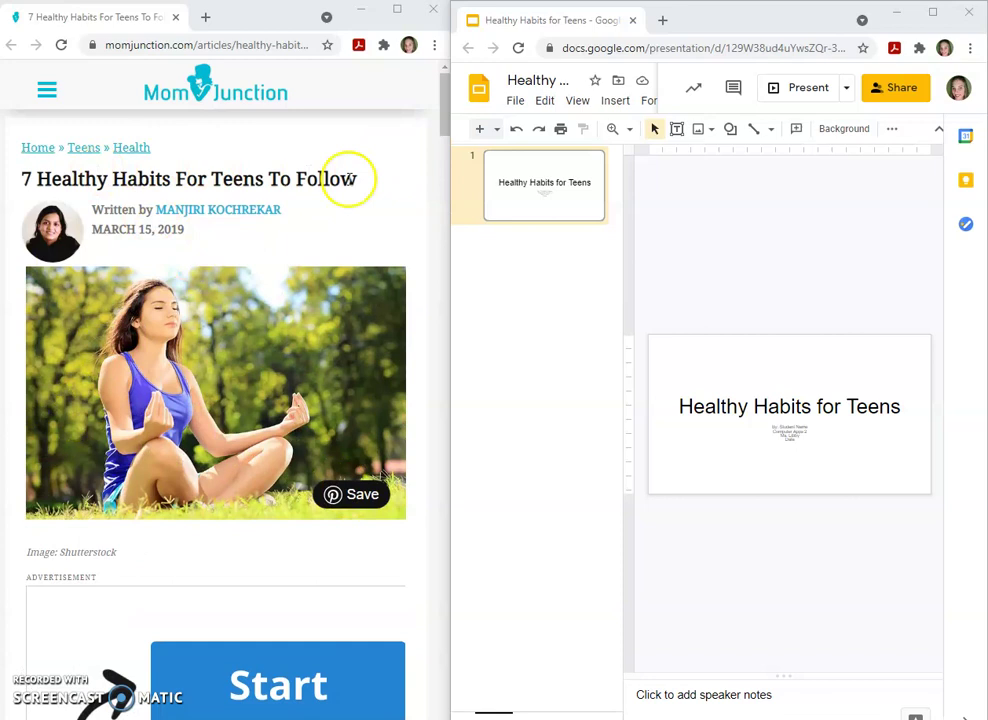
Add a title-and-body slide after the title slide and copy the article's sentence from "Teenagers are more prone" to "time online." into its body
left_click(479, 129)
left_click(513, 279)
scroll(214, 534, "down", 4)
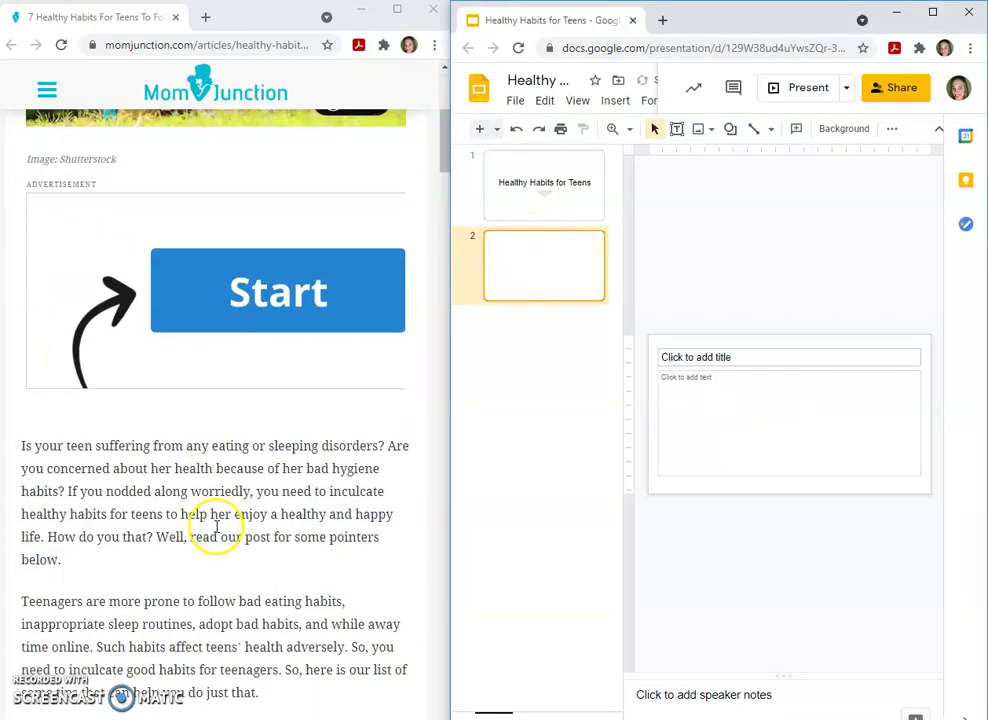
scroll(235, 535, "down", 1)
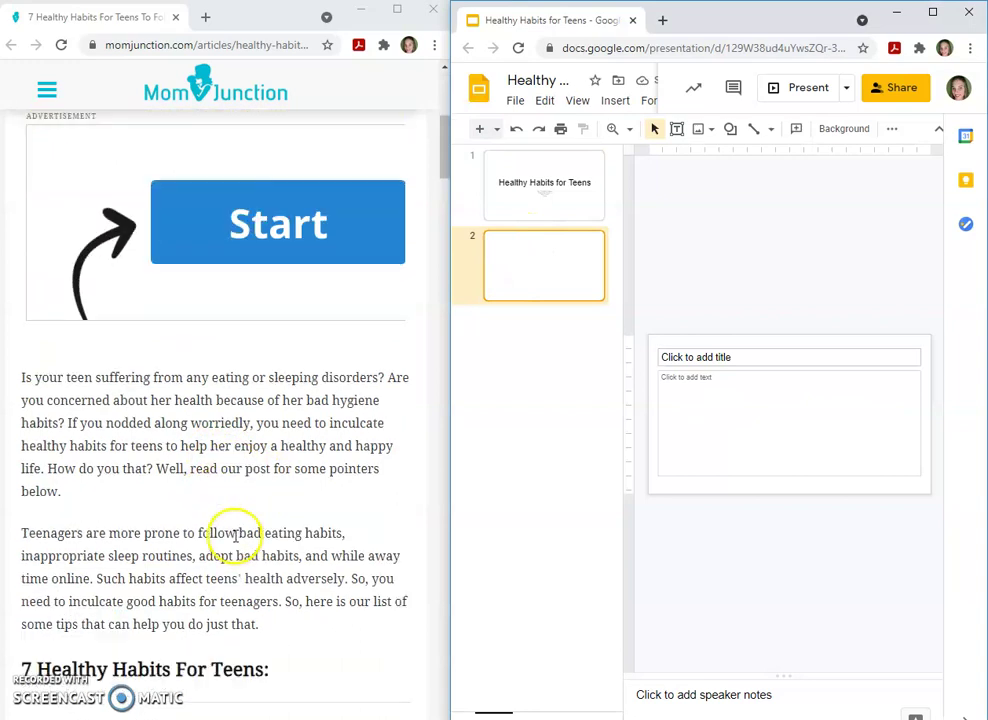
scroll(235, 535, "down", 2)
left_click_drag(22, 366, 88, 411)
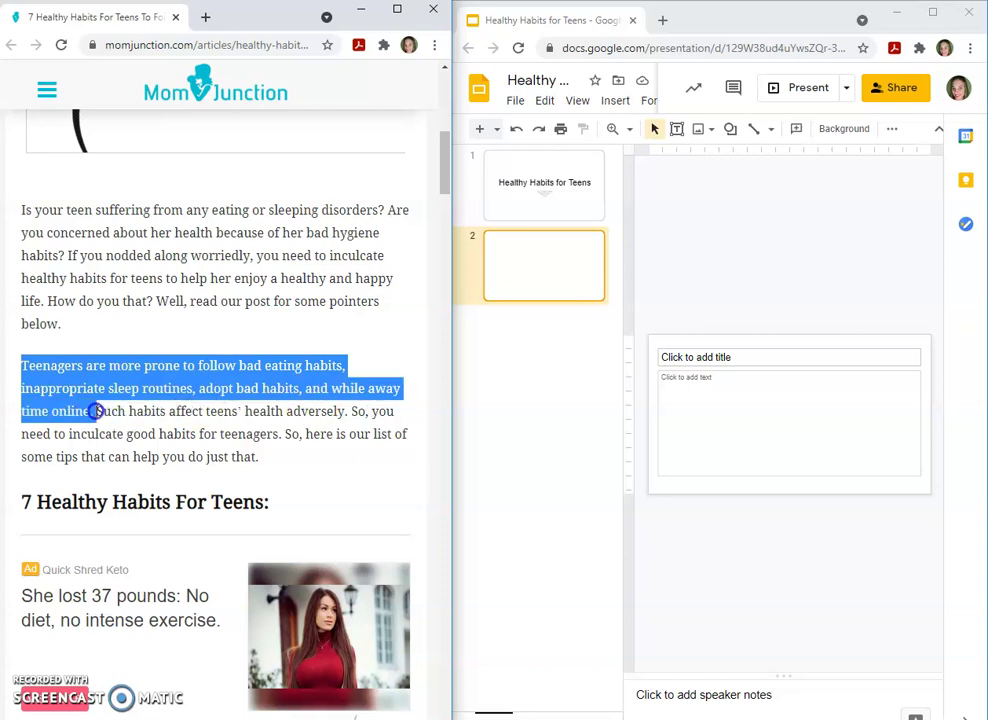
left_click(717, 411)
type("Teenagers are more prone to follow bad eating habits, inappropriate sleep routines, adopt bad habits, and while away time online.")
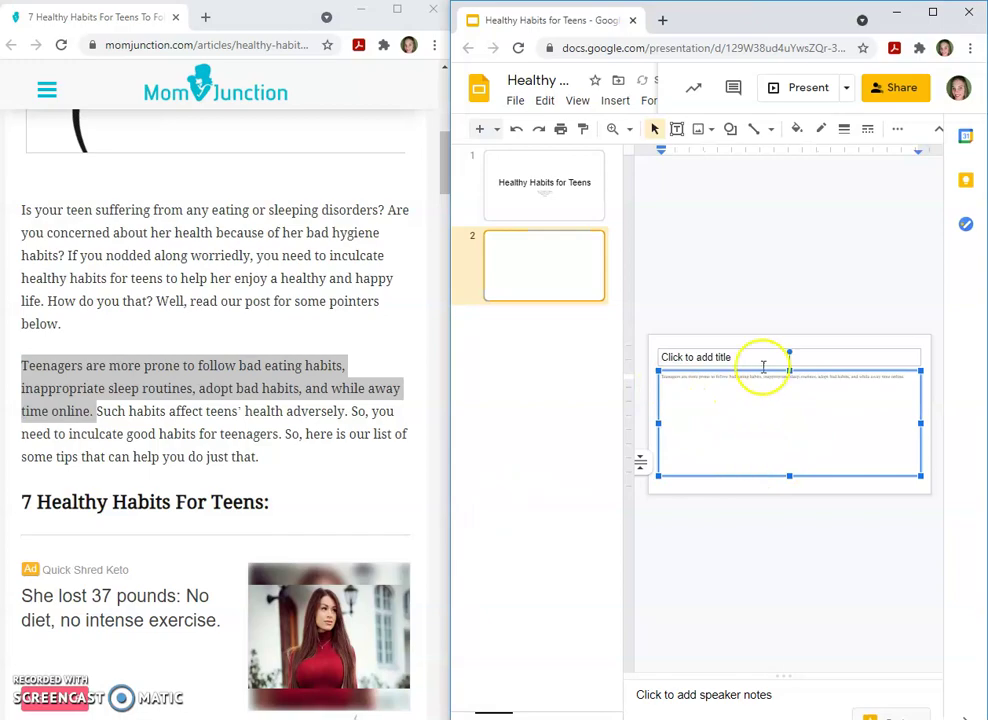
Enclose the copied sentence on slide 2 in quotation marks and add an opening parenthesis after it for the in-text citation
left_click(931, 16)
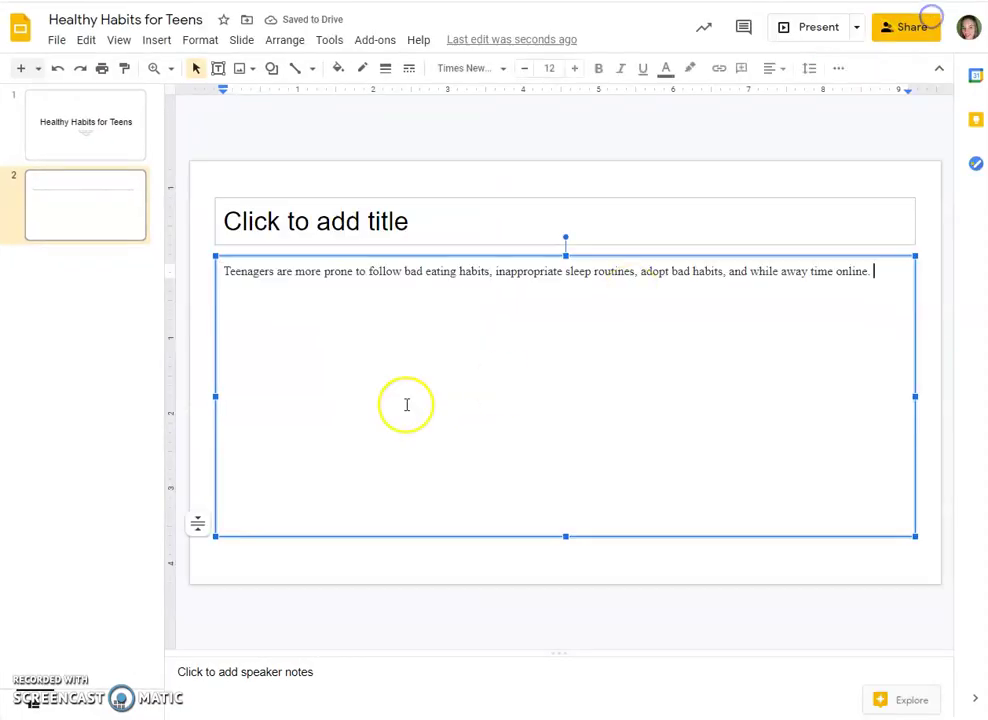
left_click(222, 271)
type("\"")
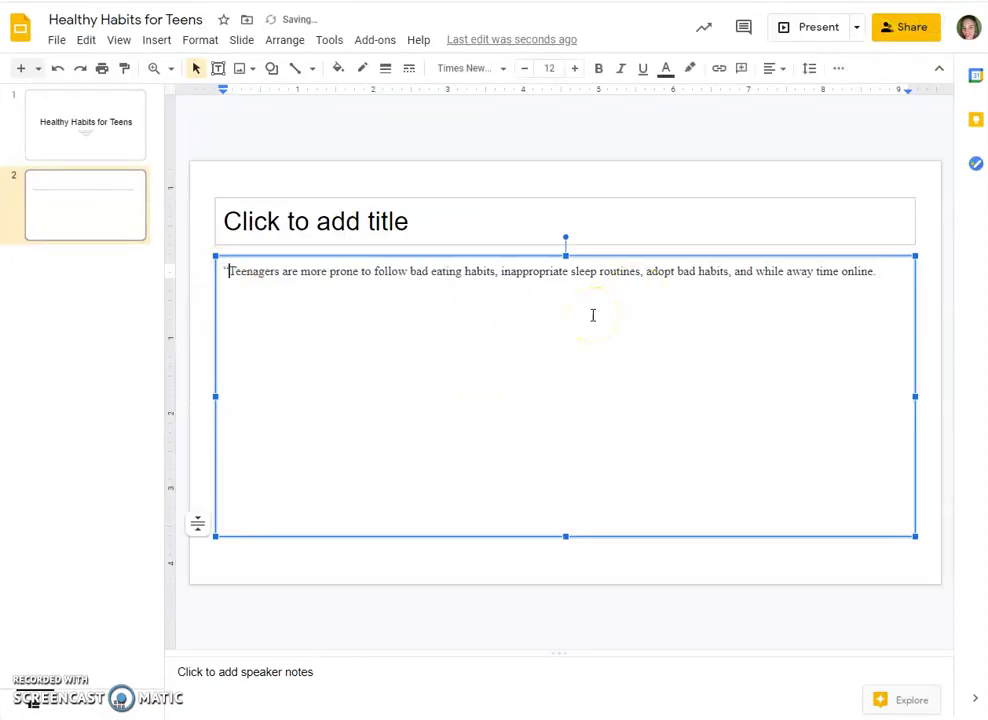
left_click(886, 271)
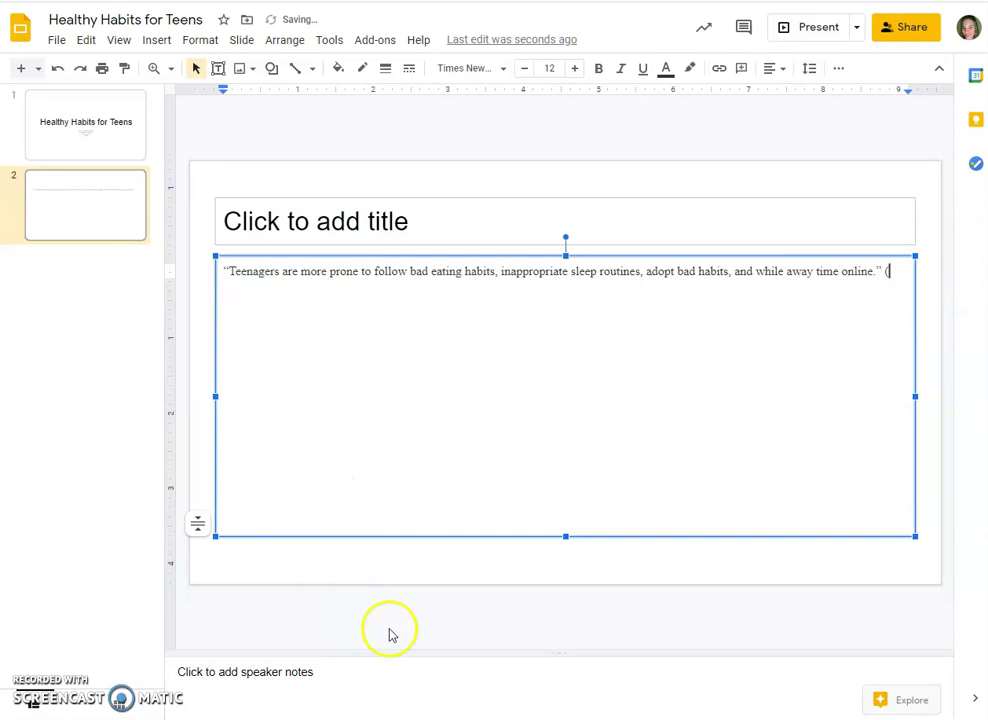
Look up the author in the article's byline and complete slide 2's parenthetical citation with the author's last name
key("F11")
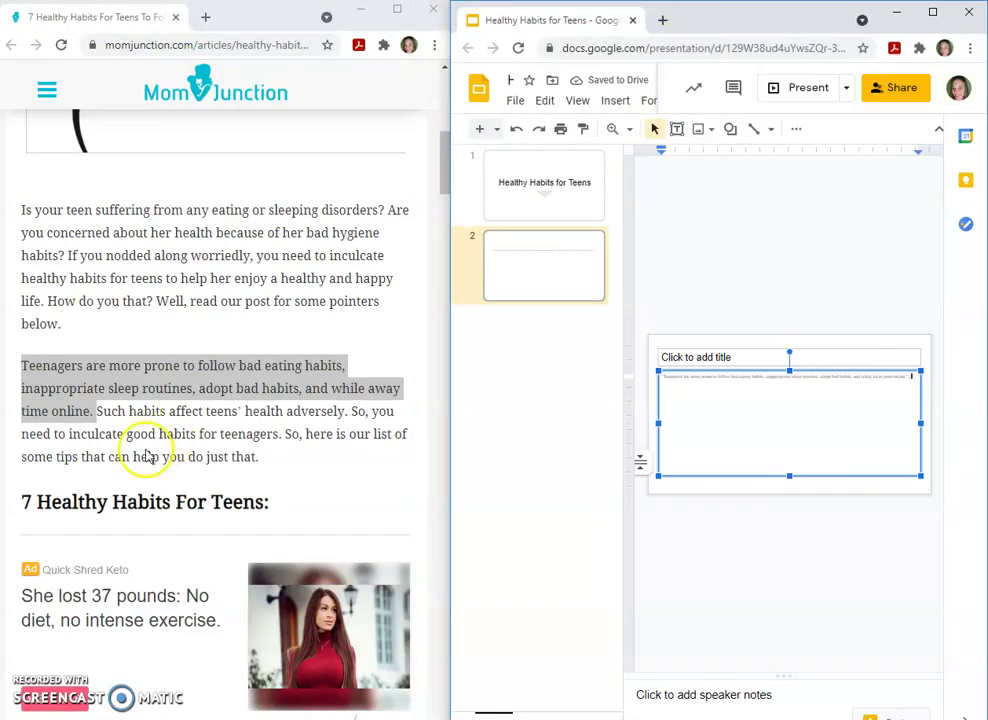
left_click(162, 367)
scroll(162, 367, "up", 8)
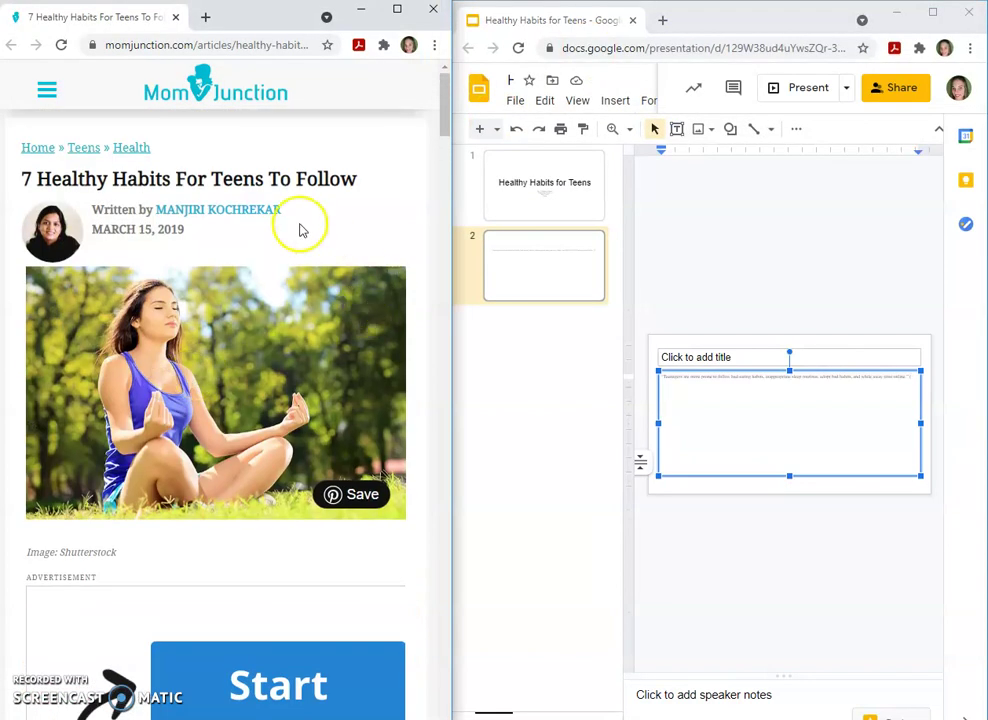
left_click_drag(303, 216, 247, 213)
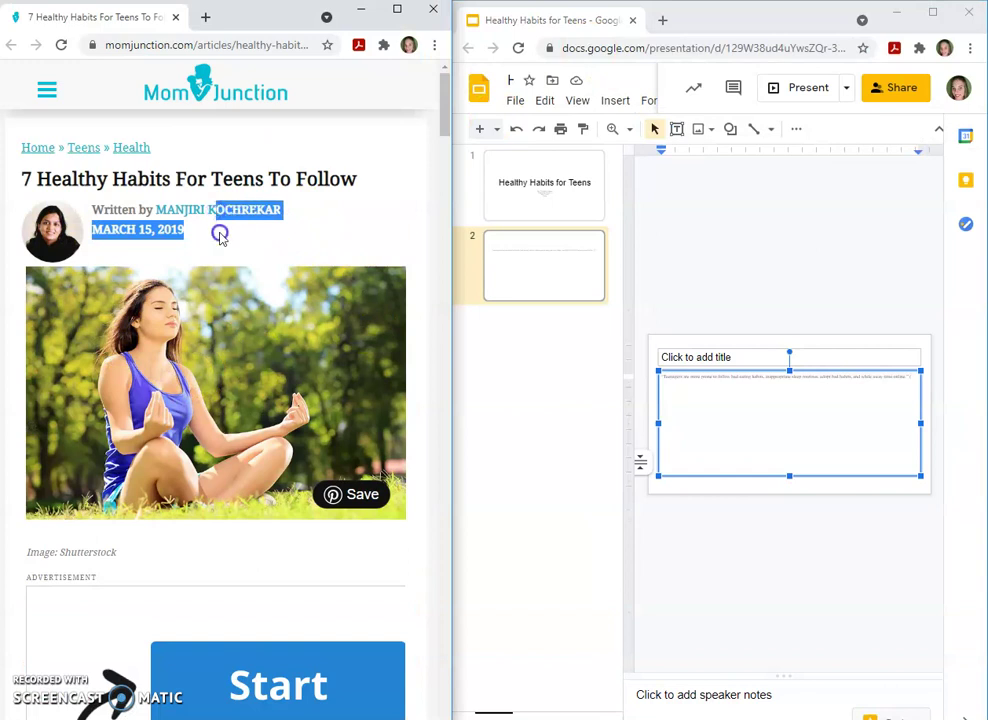
left_click(220, 235)
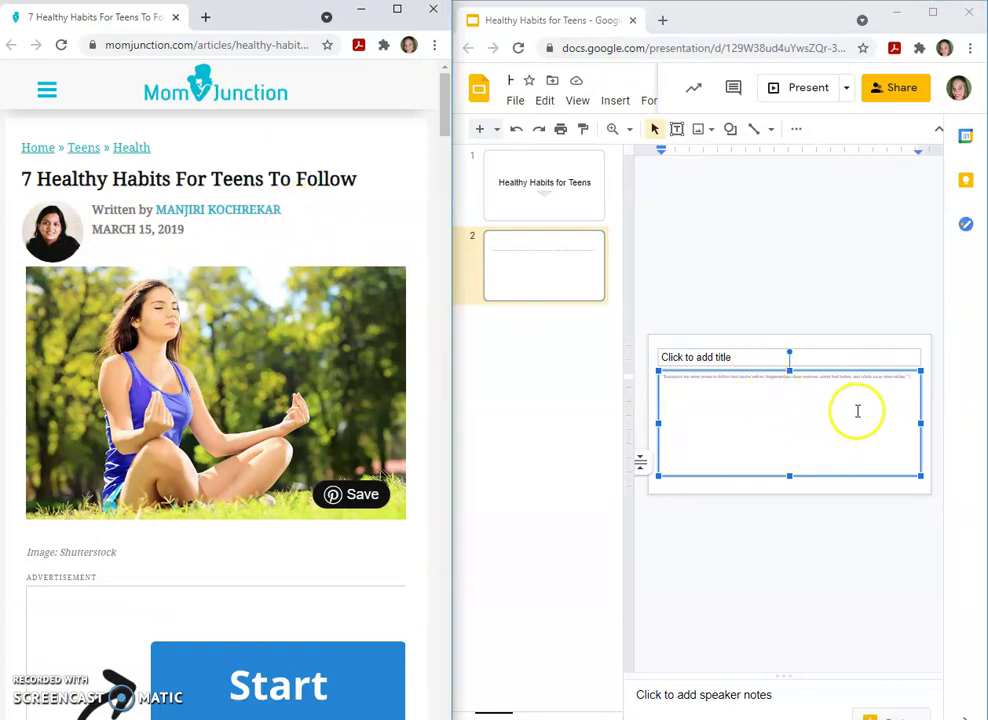
left_click(910, 377)
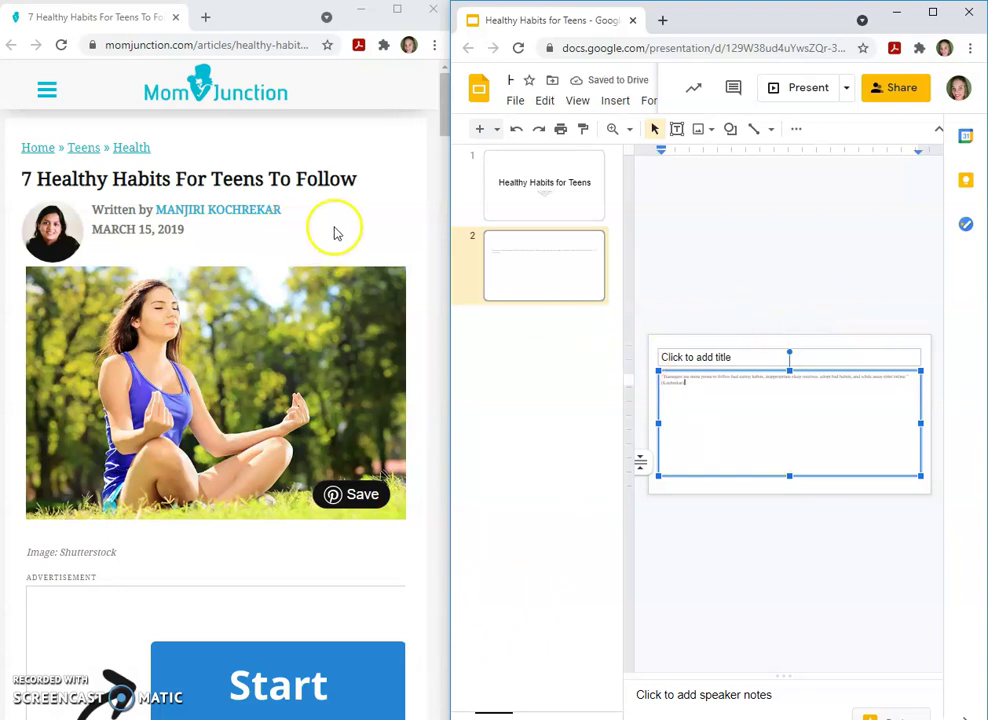
Title slide 2 "Teens are prone to bad habits"
left_click(758, 360)
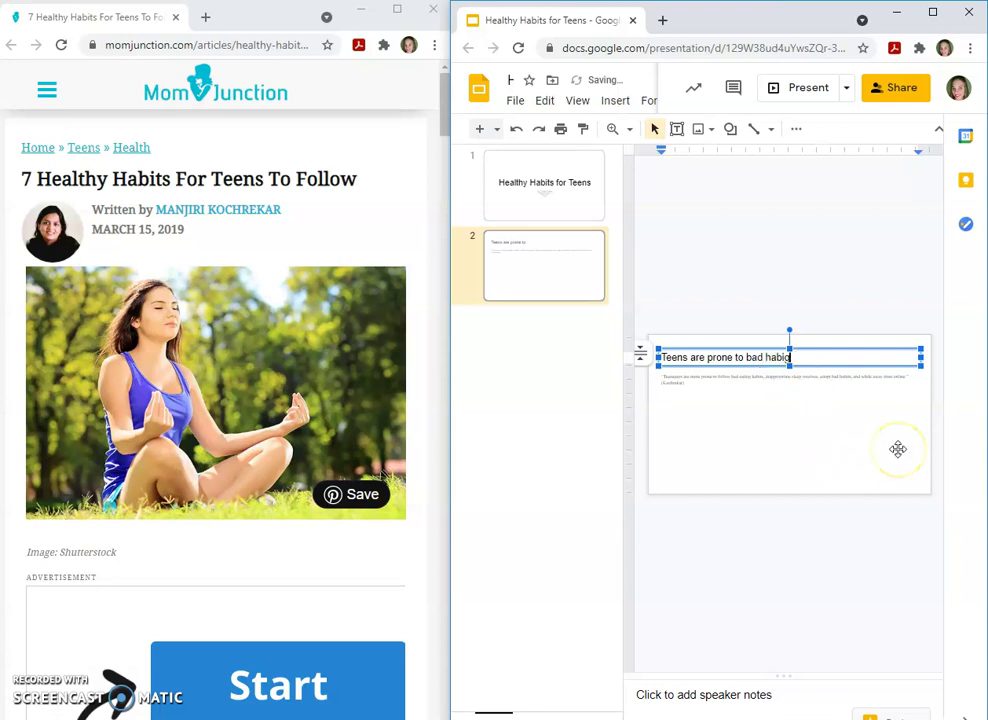
left_click(772, 470)
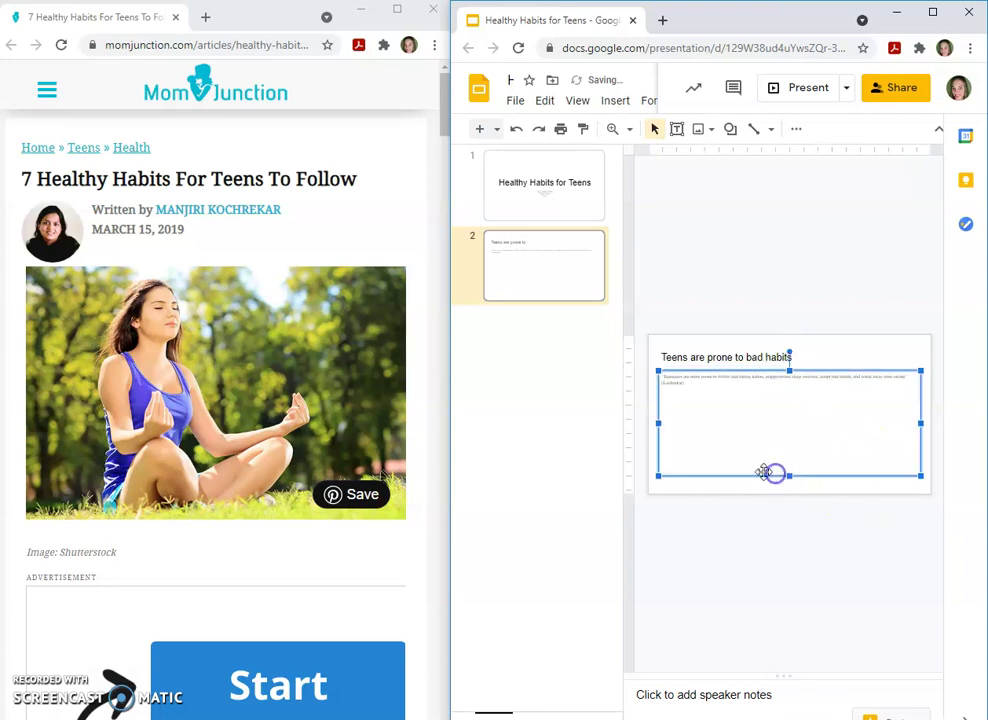
left_click(717, 486)
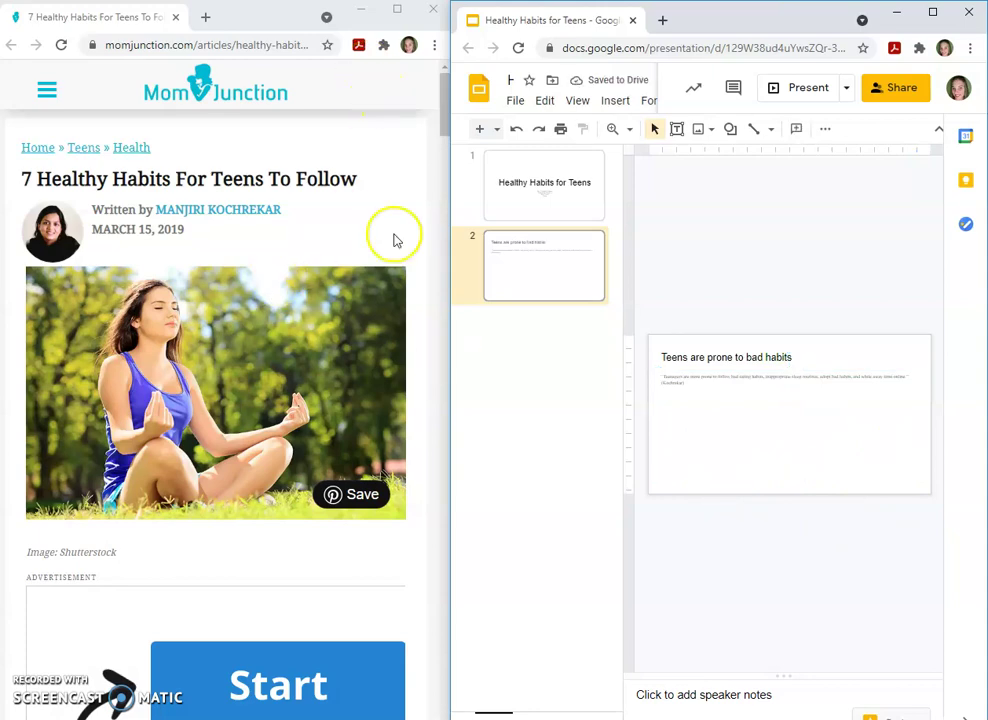
Below the quote, add "What can be done to help?" and the article paraphrase "Implement healthier routines for meals and snacks", citing the author's last name in parentheses
scroll(379, 225, "down", 3)
scroll(376, 280, "down", 7)
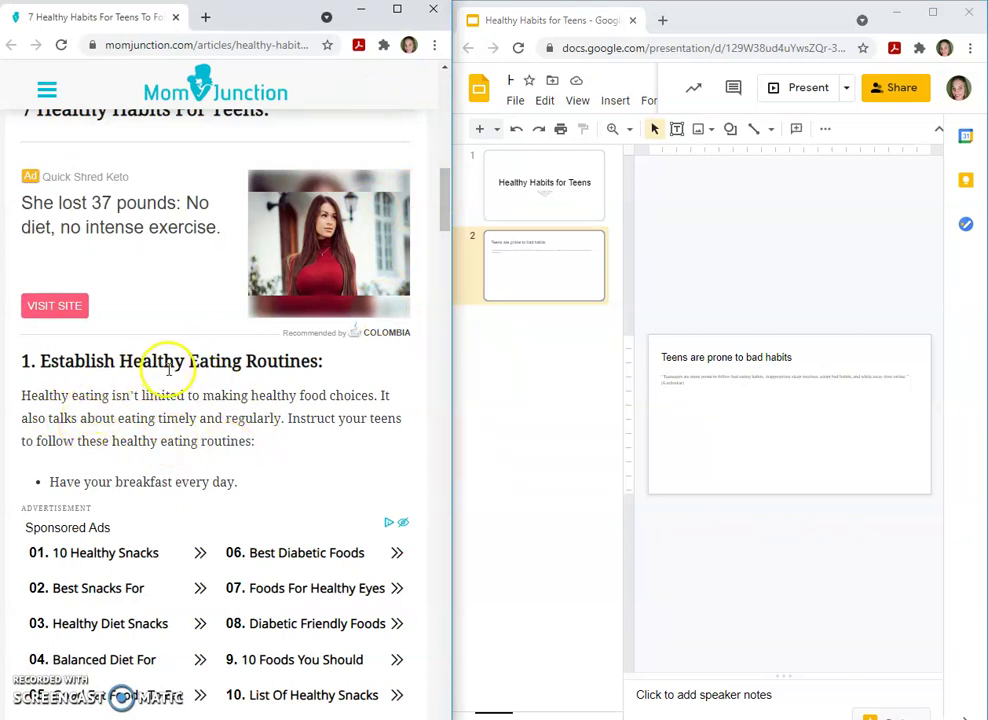
scroll(163, 366, "down", 1)
scroll(180, 336, "down", 2)
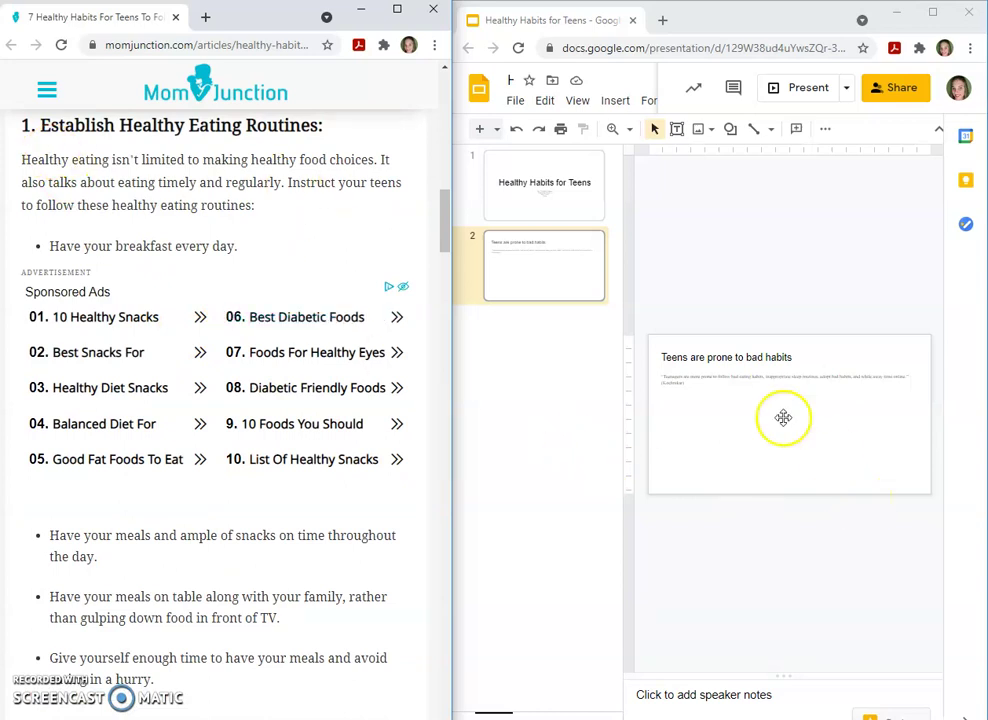
left_click(752, 404)
left_click(932, 12)
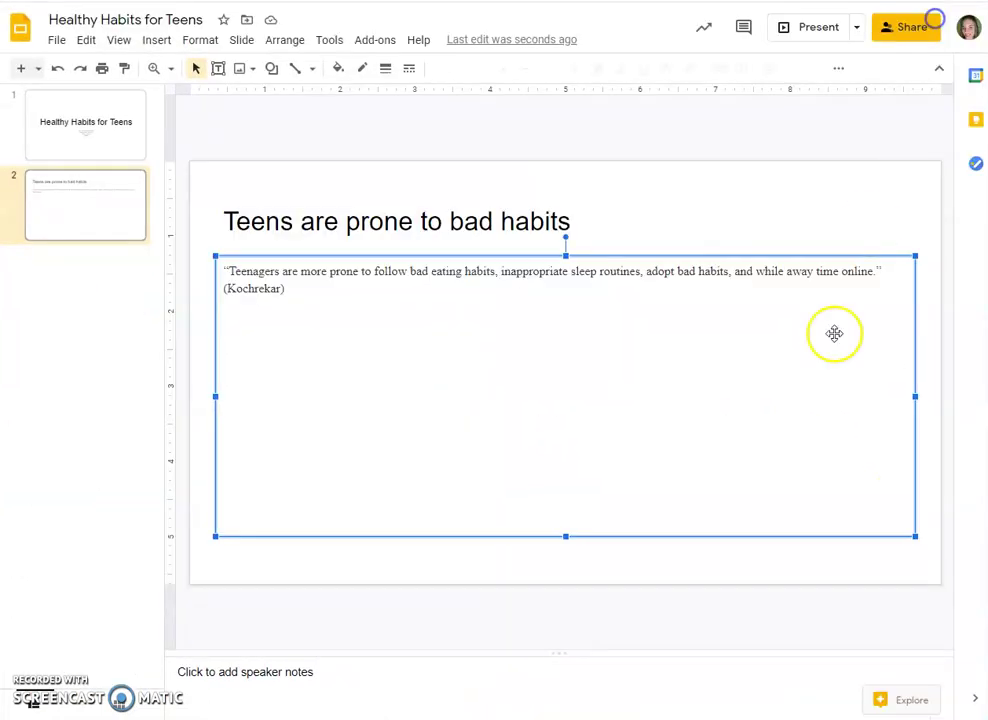
left_click(642, 366)
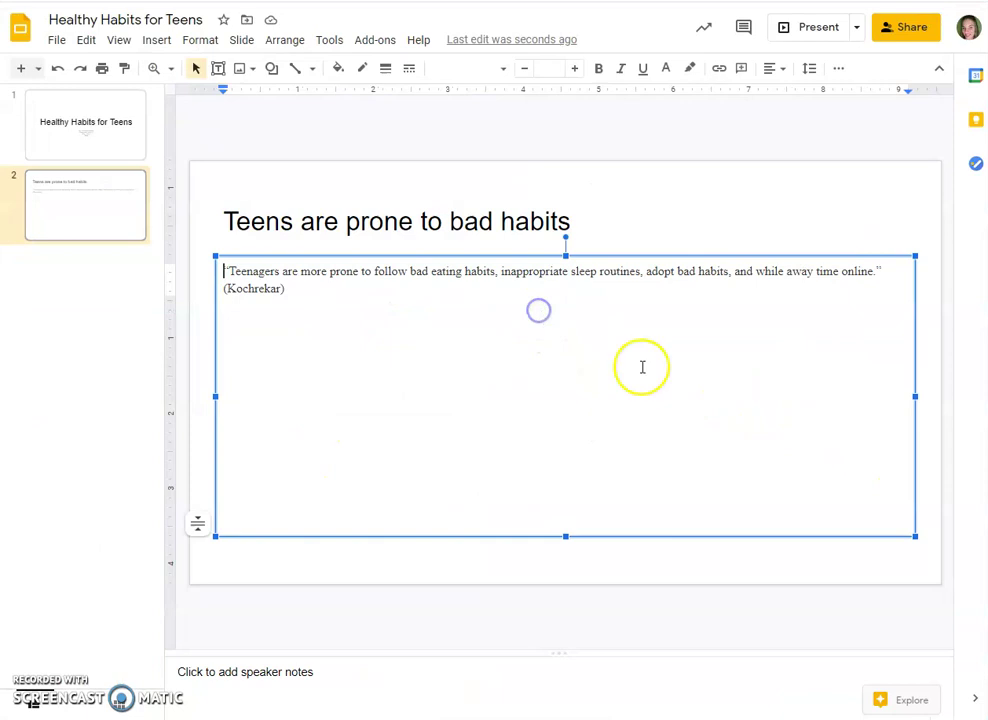
left_click(368, 293)
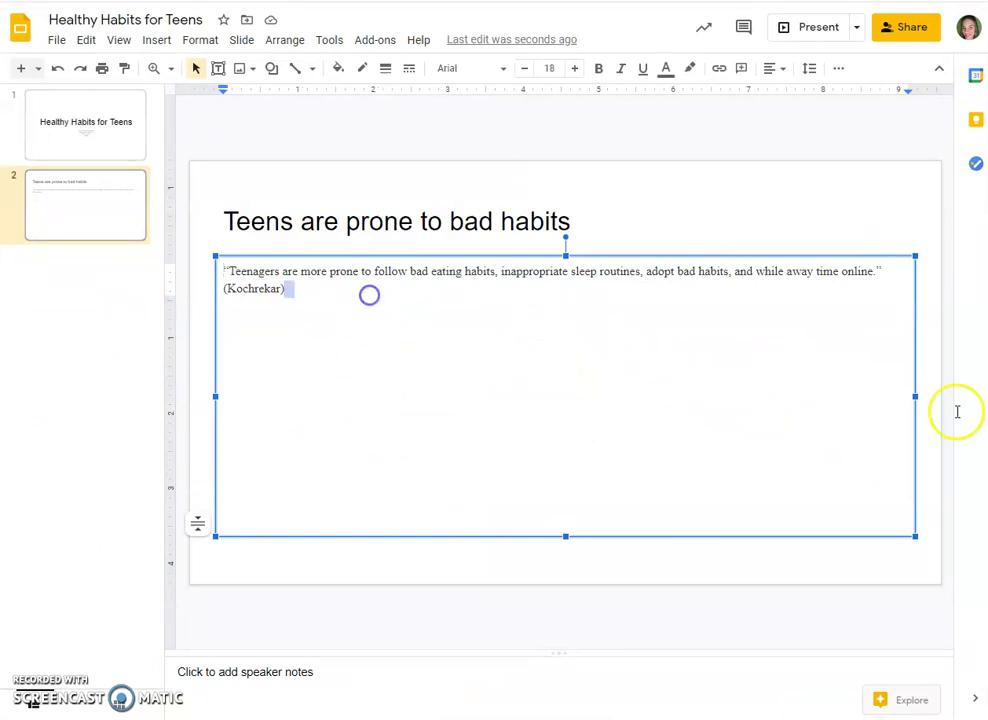
key("Return")
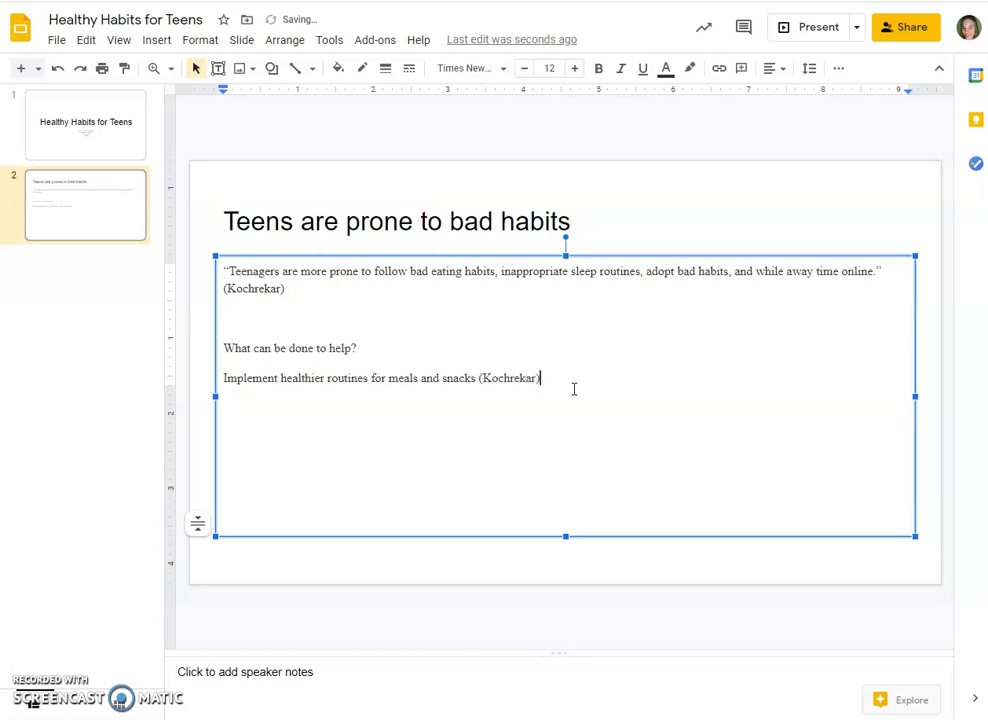
Format the paraphrased line about meals and snacks as a bulleted list item
left_click_drag(573, 381, 474, 383)
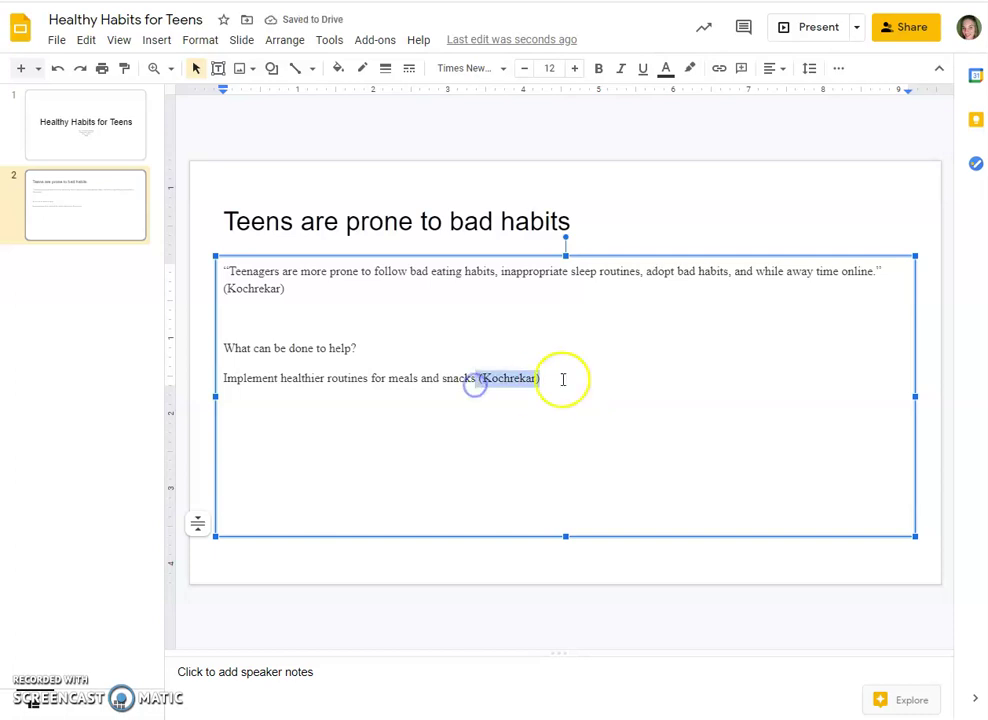
left_click(471, 380)
left_click(223, 378)
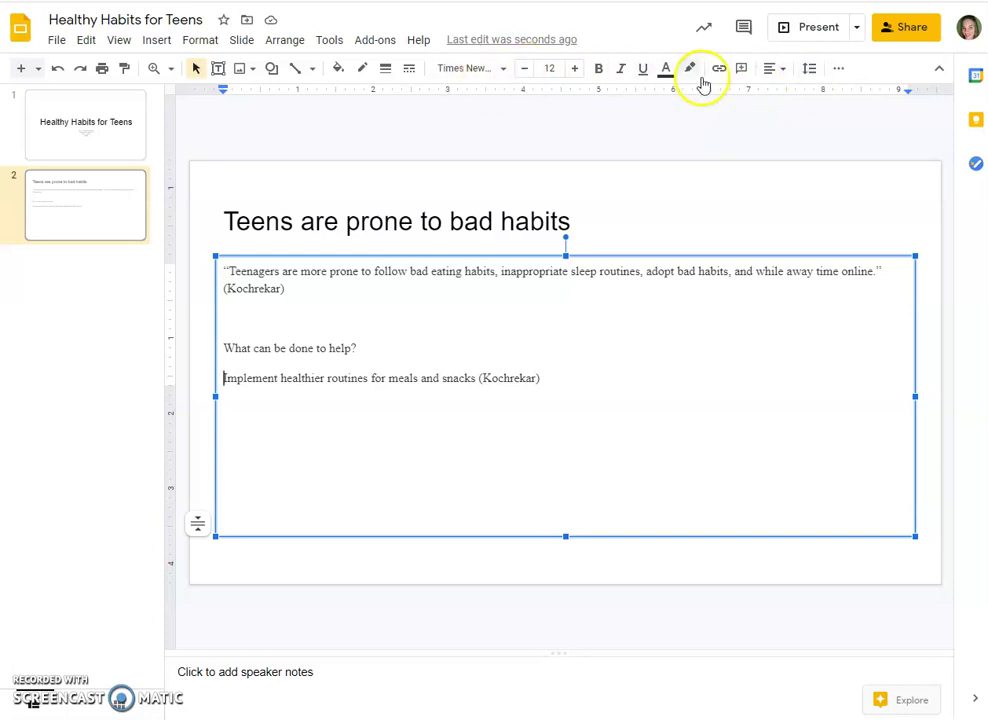
left_click(836, 70)
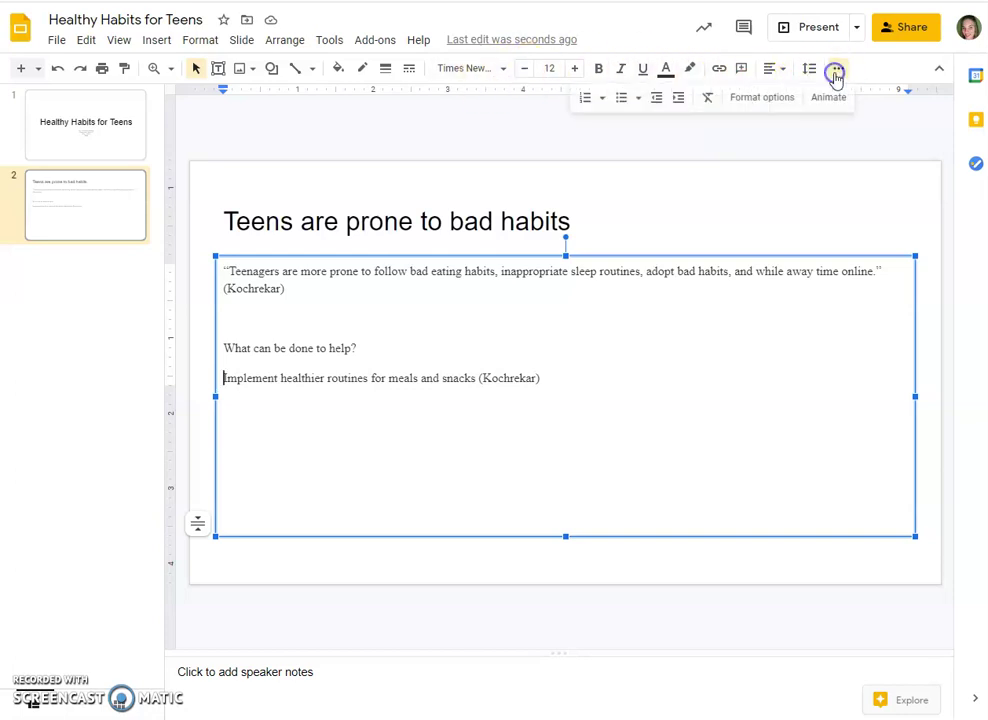
left_click(622, 98)
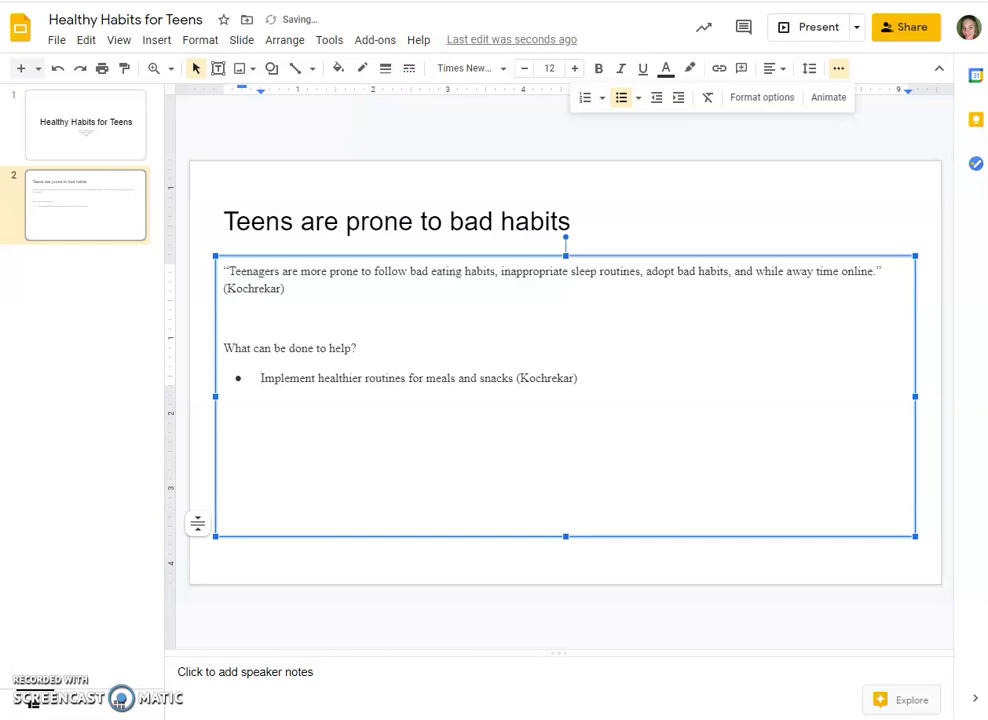
Add a second bullet quoting "Incorporate physical activity" from the article's second habit, followed by the author's last name in parentheses
key("F11")
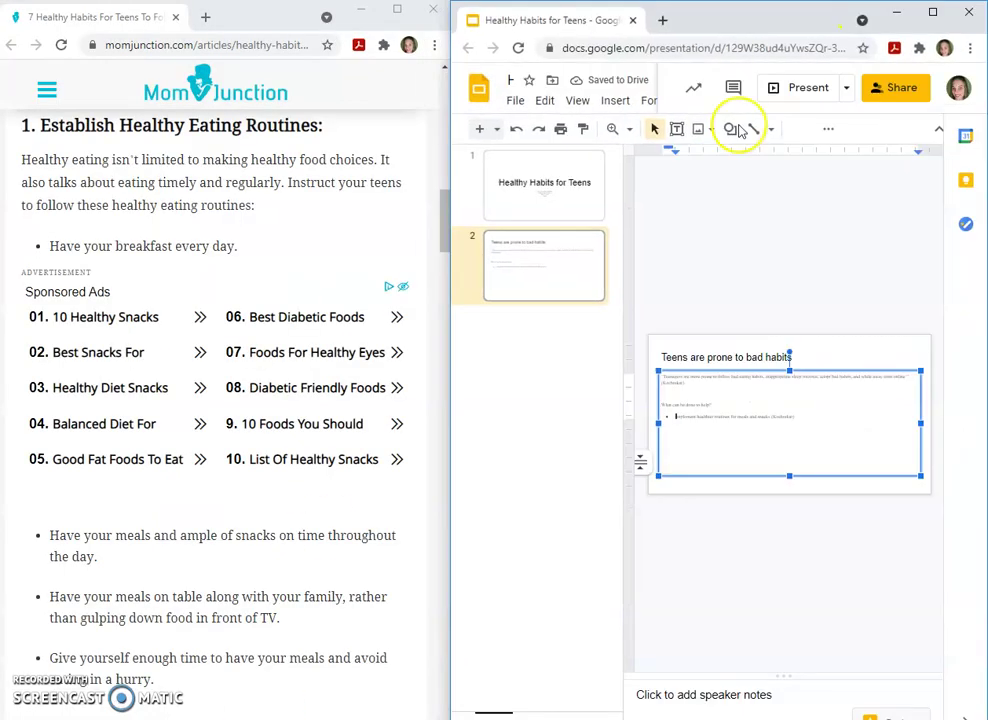
scroll(159, 558, "down", 3)
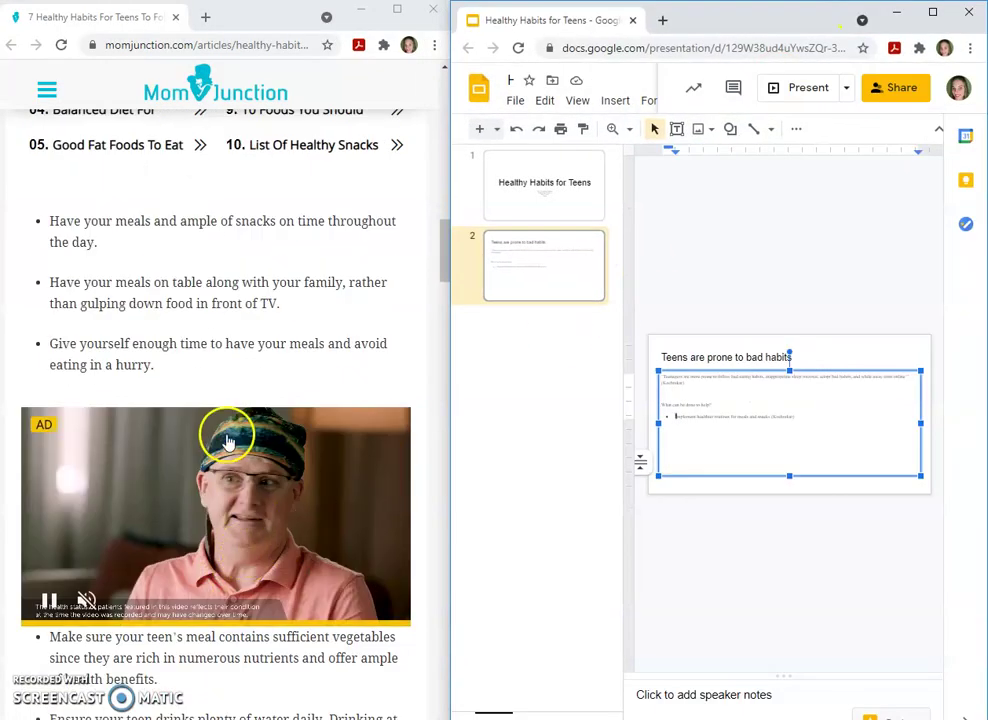
scroll(228, 432, "down", 8)
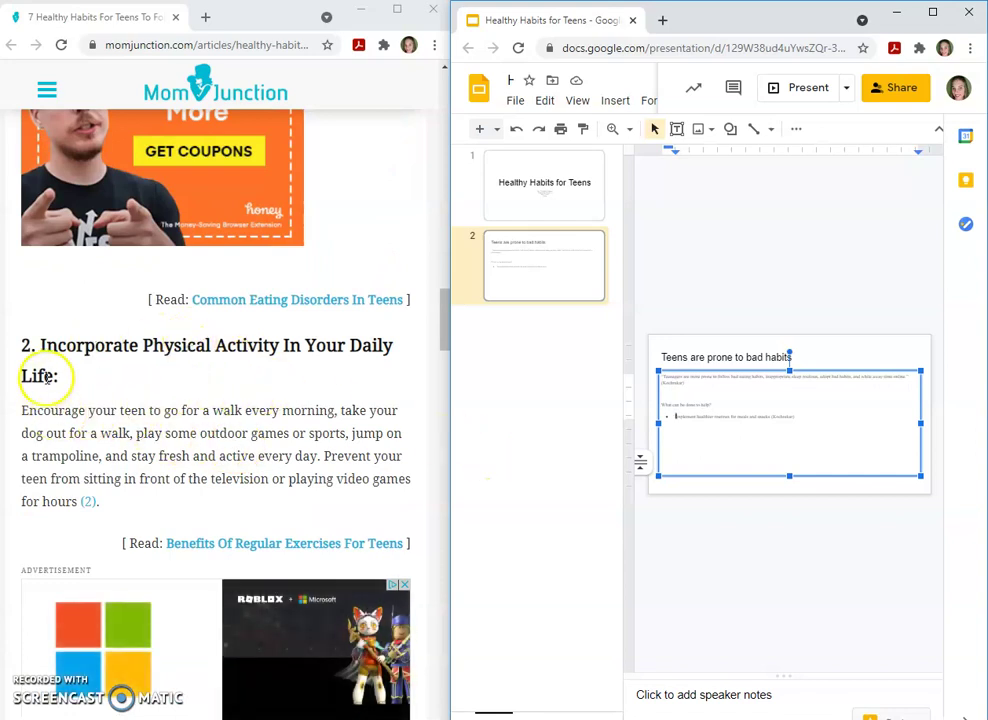
left_click(823, 419)
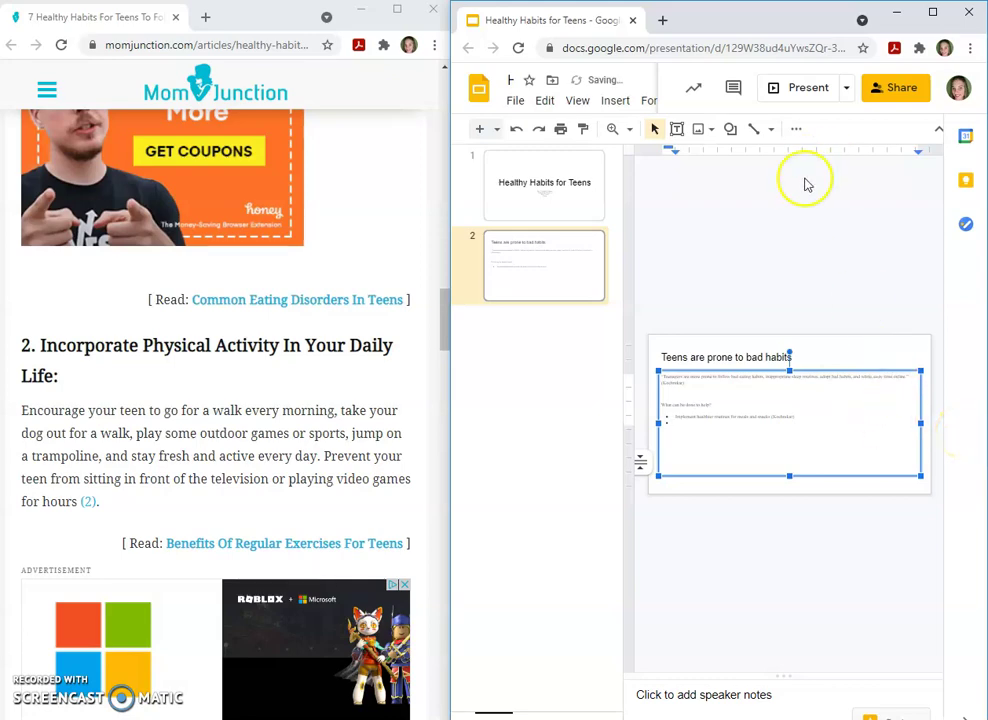
left_click(934, 14)
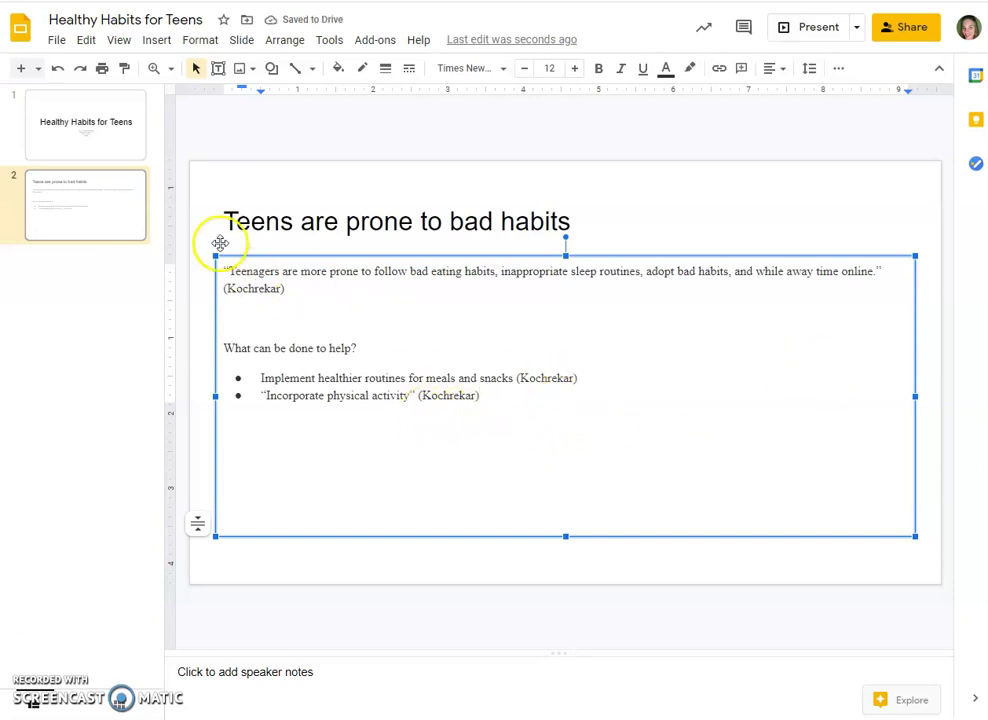
left_click(205, 170)
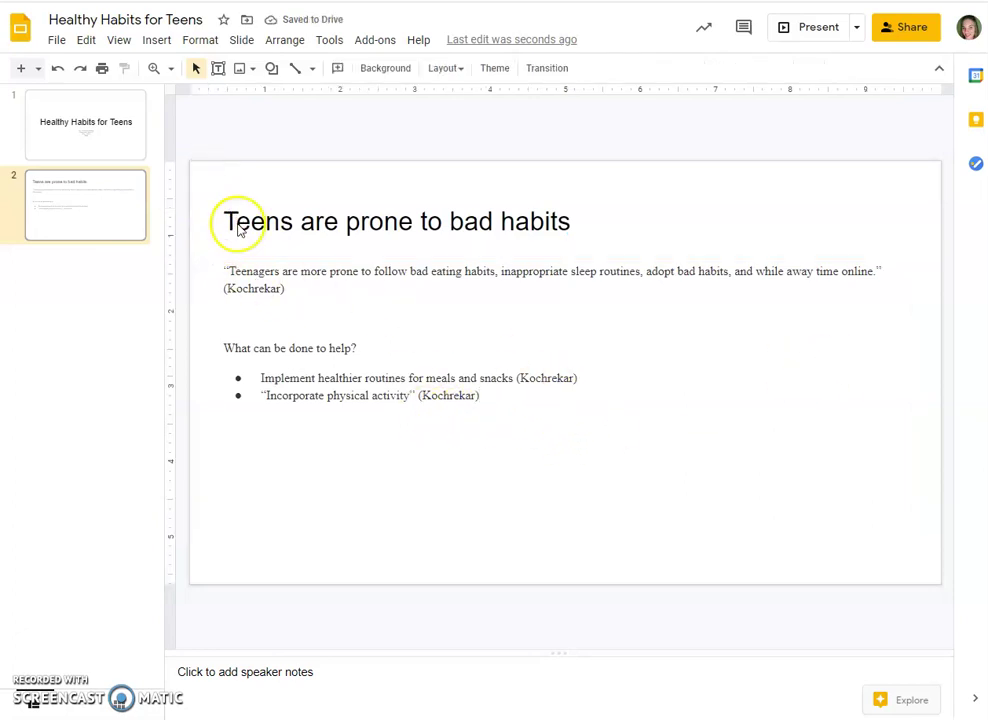
In the Checklist spreadsheet, tick the Source 1 direct quote and Source 1 paraphrase items, then return to the slides
left_click(108, 219)
left_click_drag(987, 64, 689, 196)
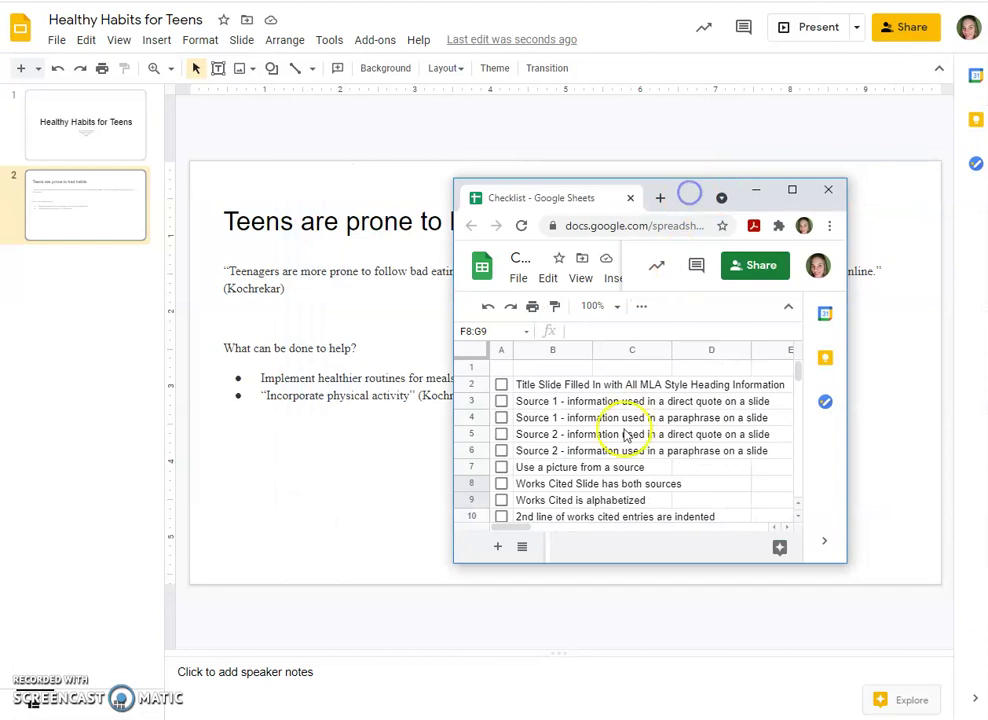
left_click(502, 402)
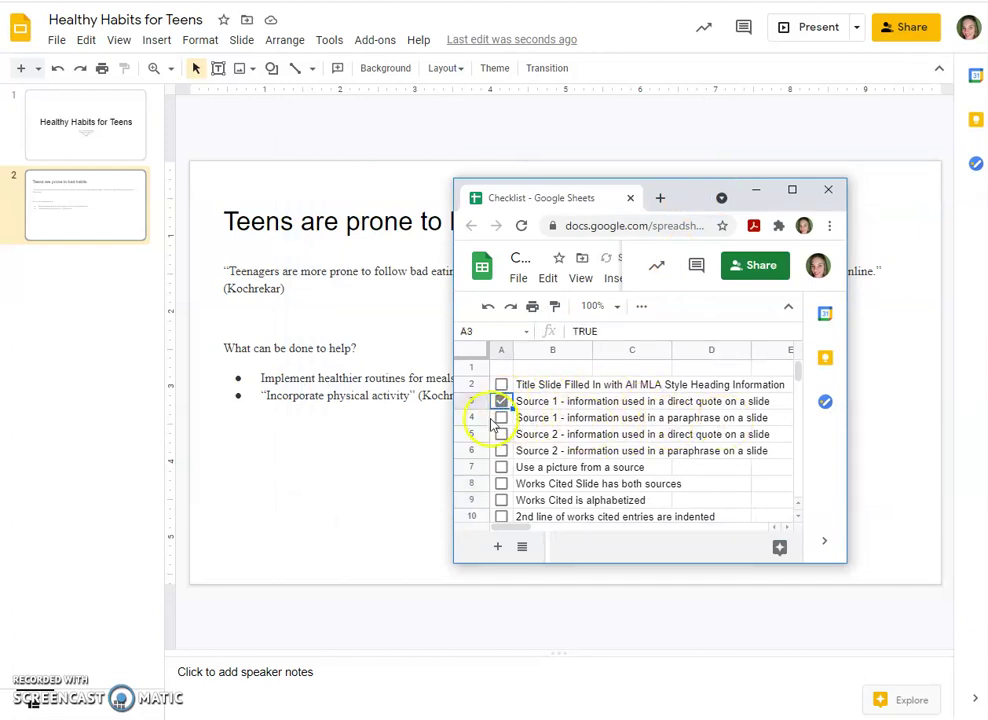
left_click(502, 419)
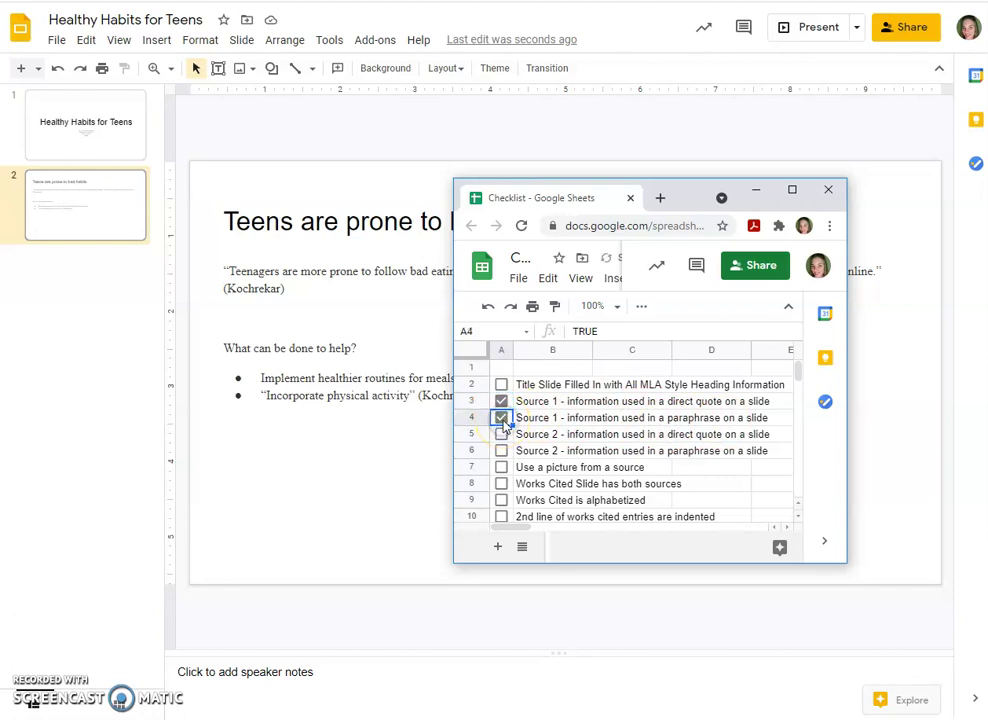
left_click(528, 131)
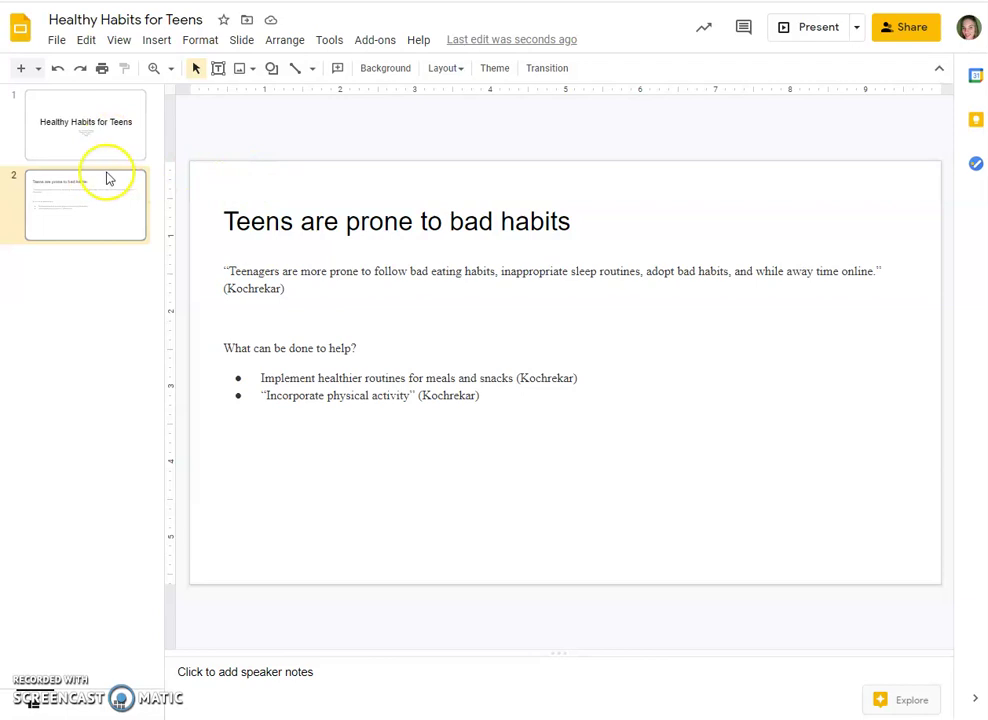
Add a slide after slide 2 and title it "Works Cited"
left_click(79, 292)
right_click(79, 292)
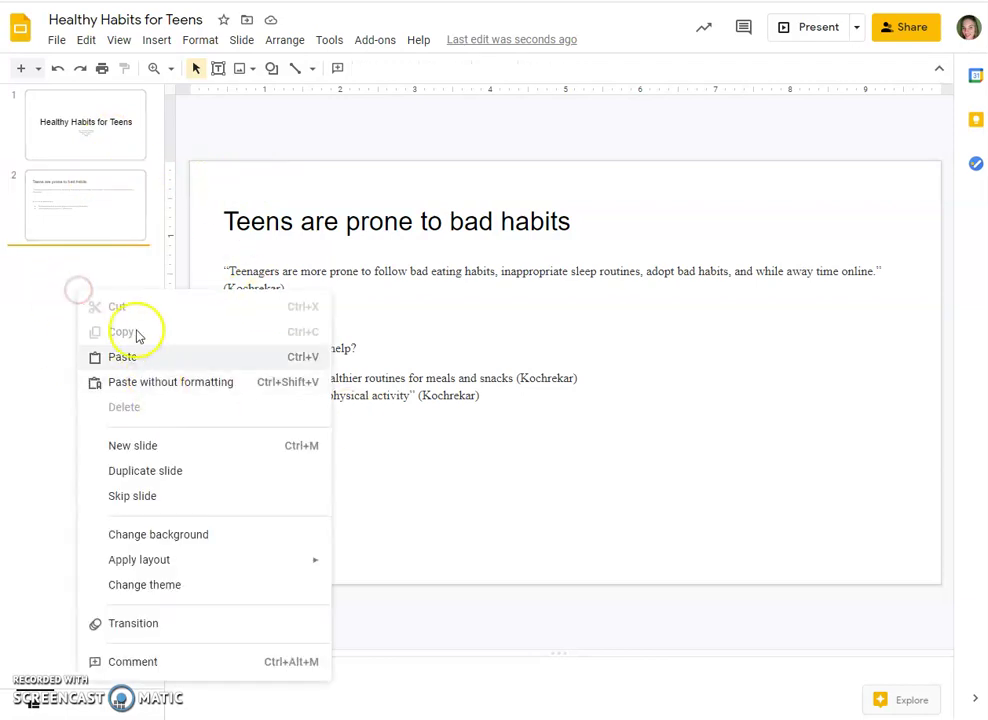
left_click(185, 457)
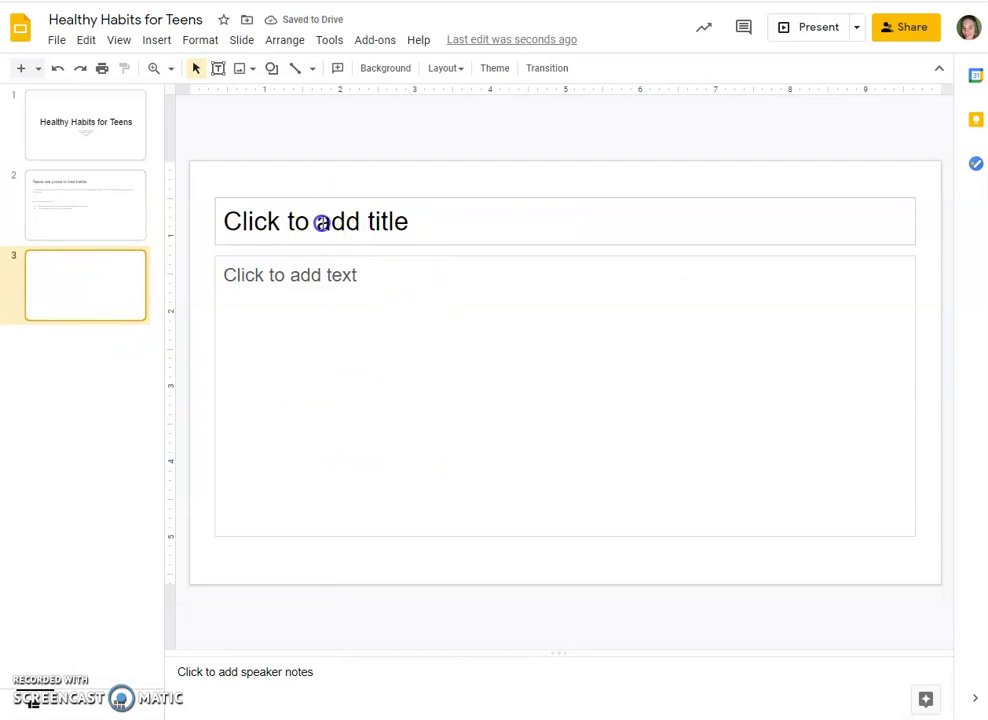
left_click(323, 223)
type("Works Cited")
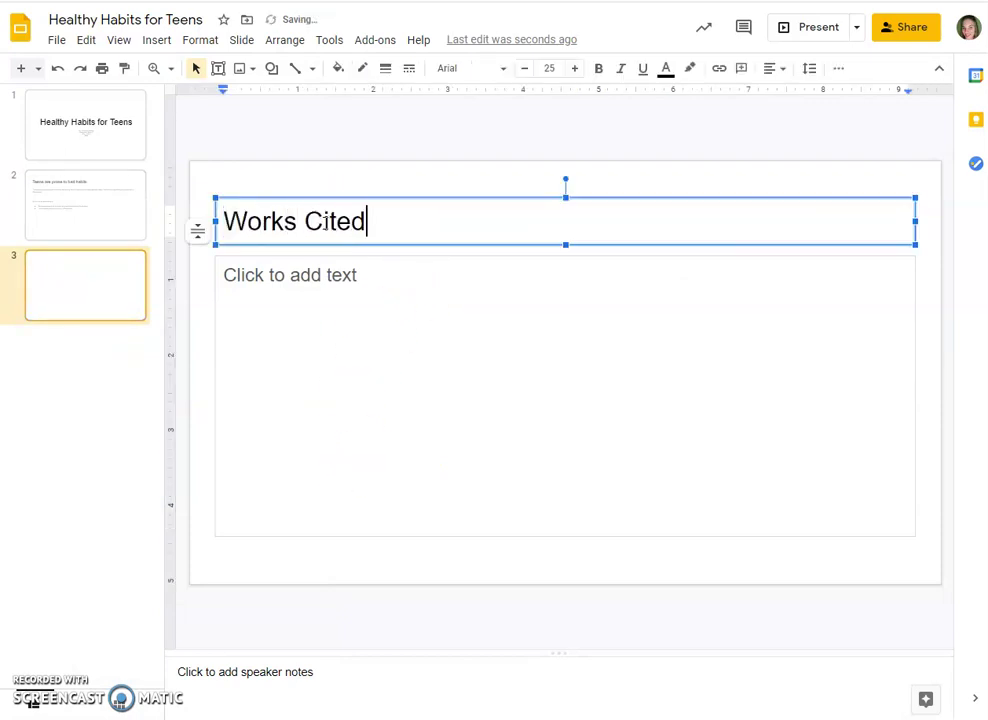
Switch to a blank Google Docs document beside the article and open its Citations tool with the MLA (8th ed.) style
left_click(71, 346)
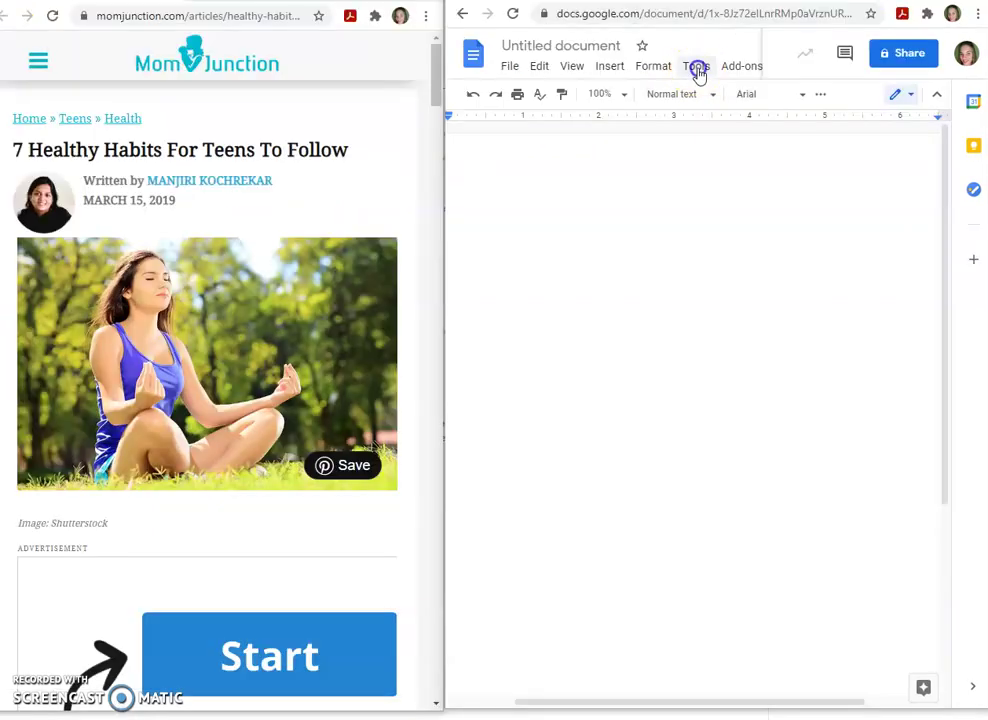
left_click(697, 67)
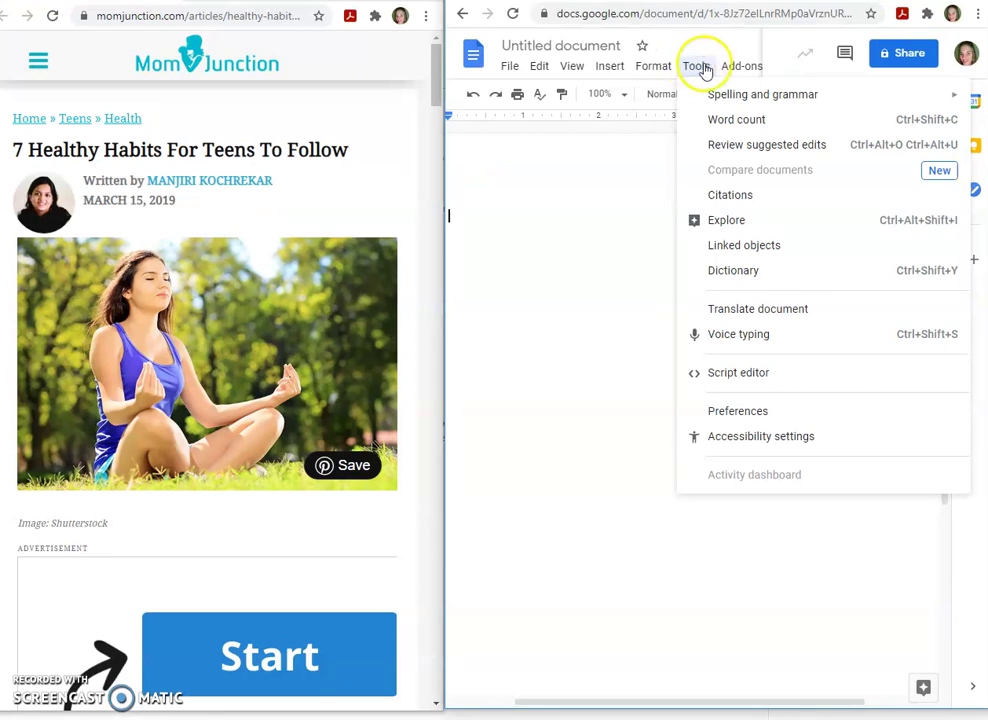
left_click(750, 195)
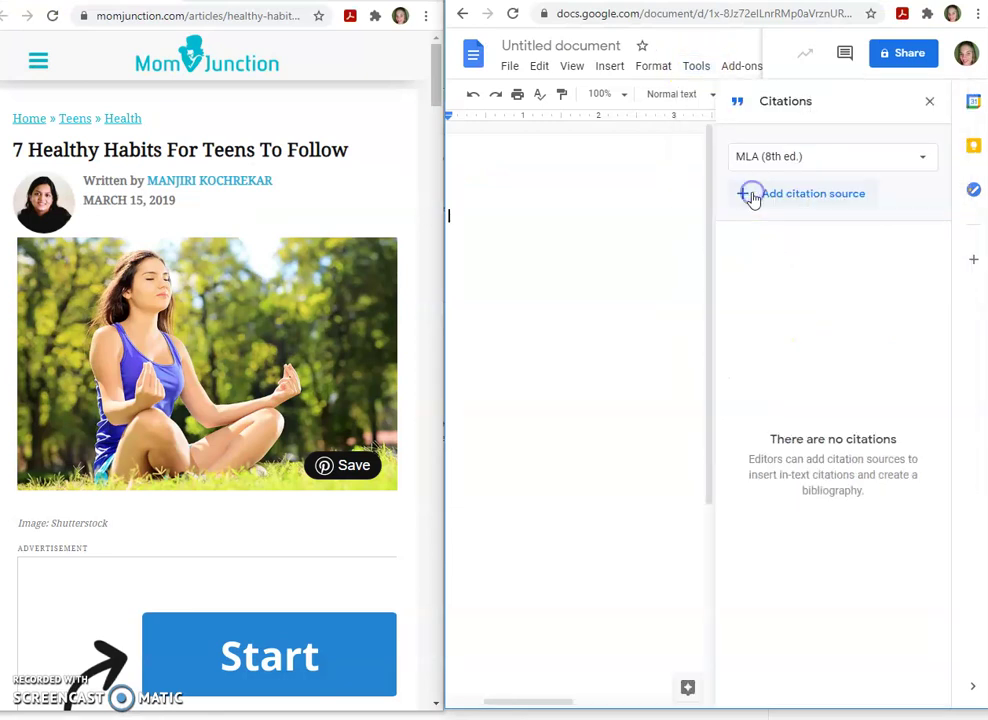
left_click(843, 160)
left_click(822, 190)
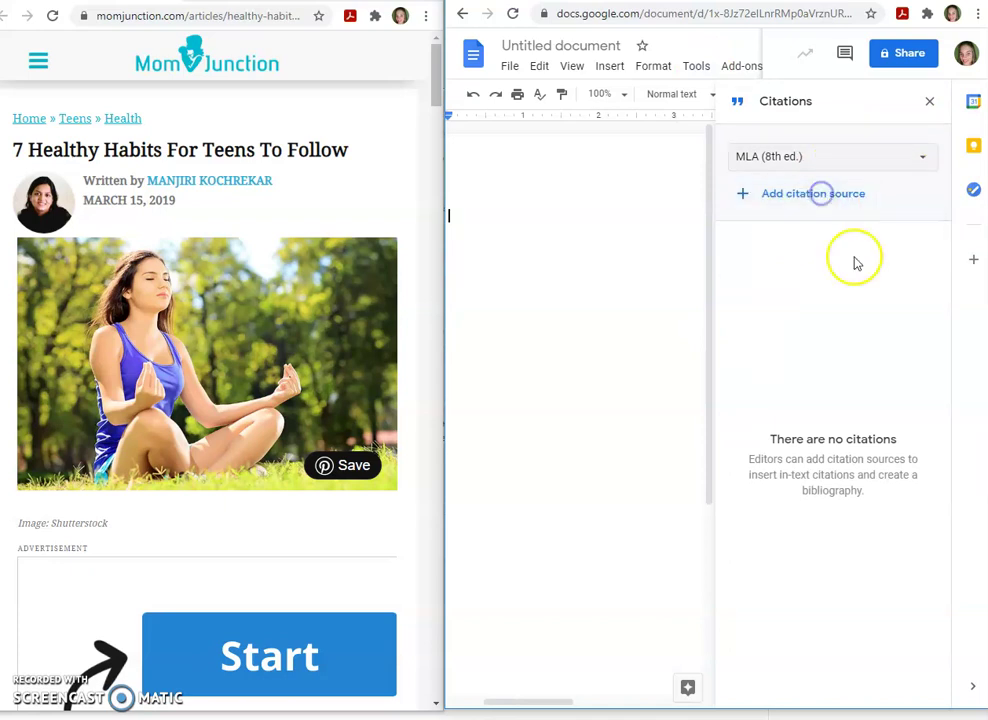
Start a new citation source of type Website and enter the article author's first and last name
left_click(821, 202)
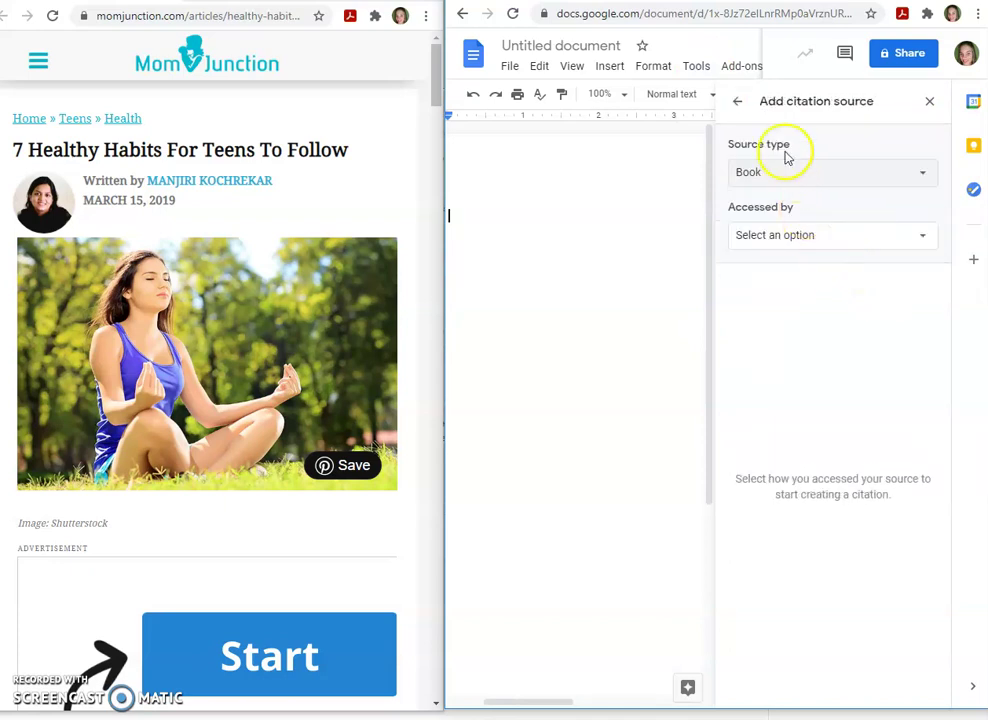
left_click(818, 176)
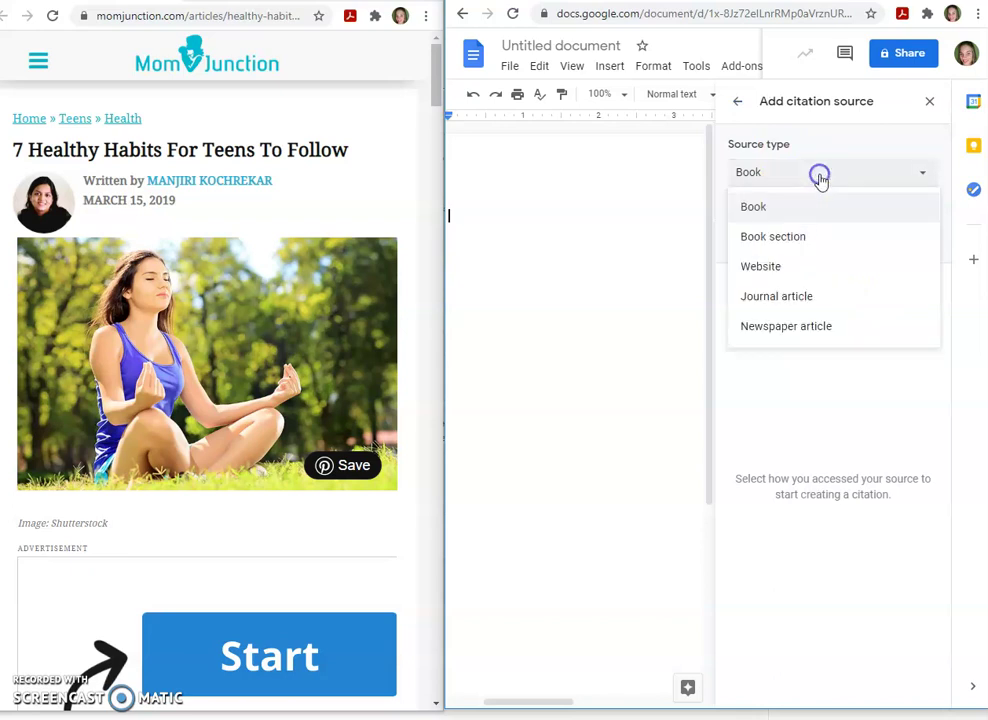
left_click(809, 265)
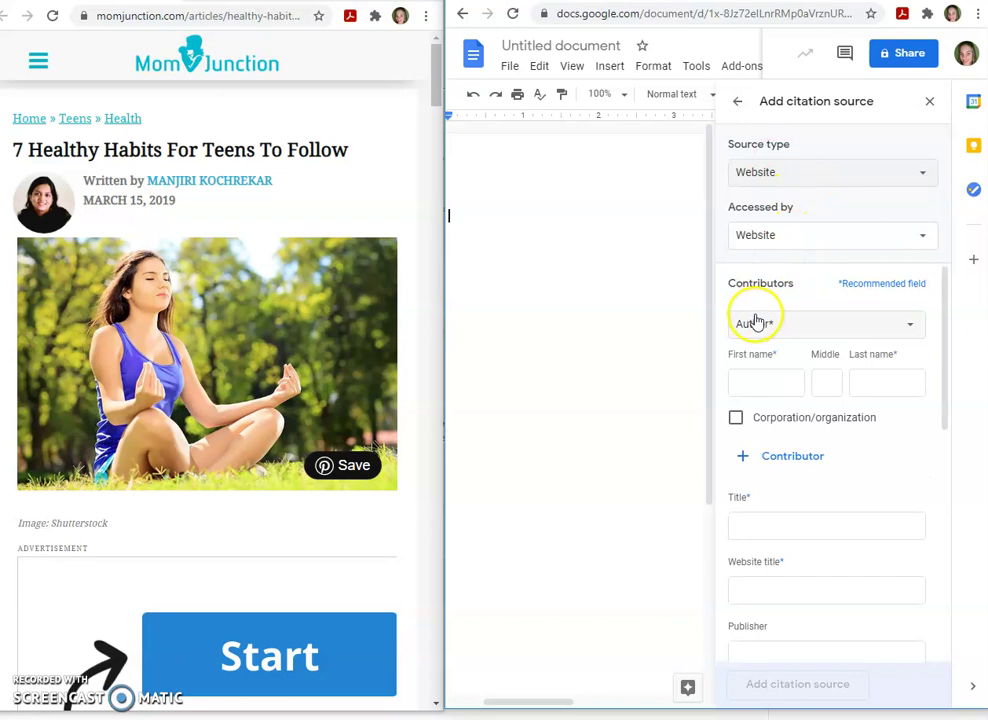
left_click(762, 381)
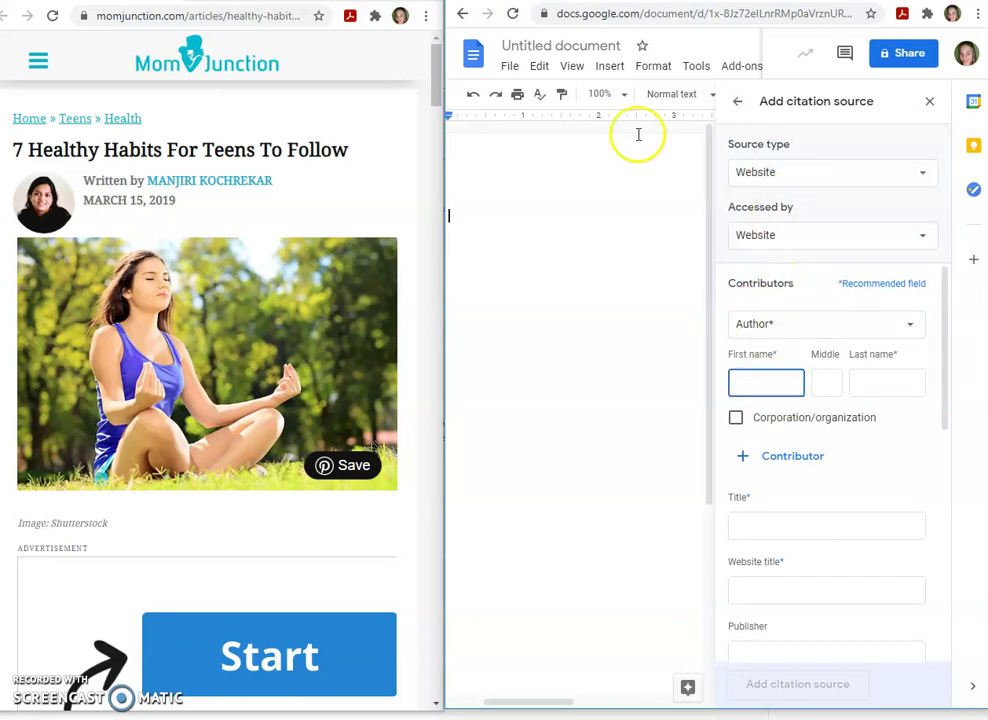
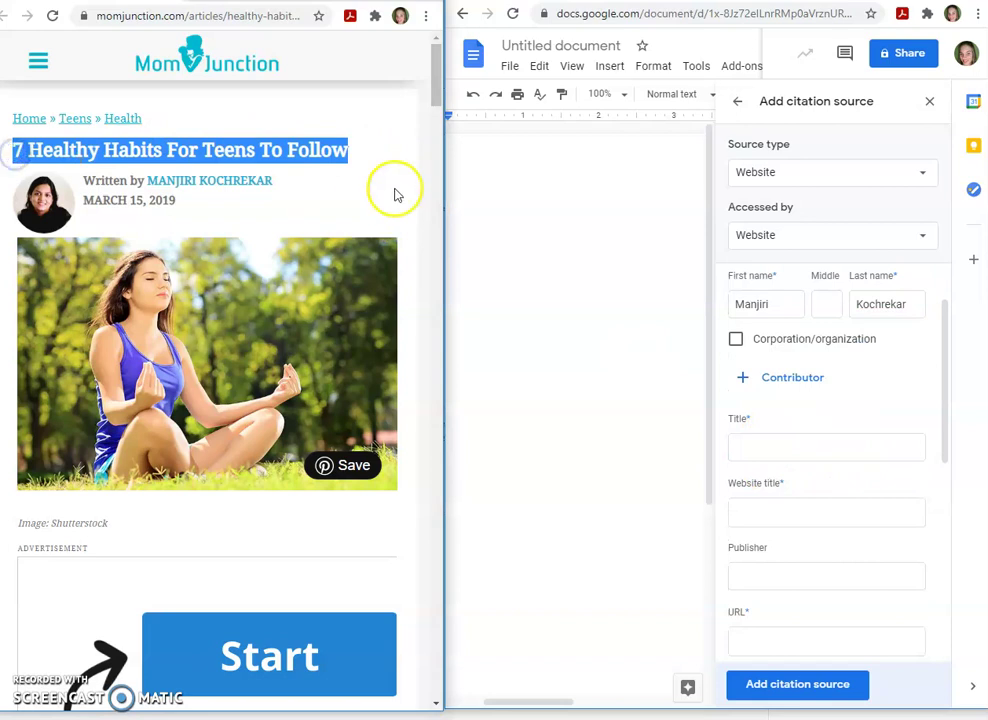
Set the citation's title to "7 Healthy Habits For Teens To Follow" and the website title to "Mom Junction"
left_click(808, 446)
type("7 Healthy Habits For Teens To Follow")
left_click(788, 514)
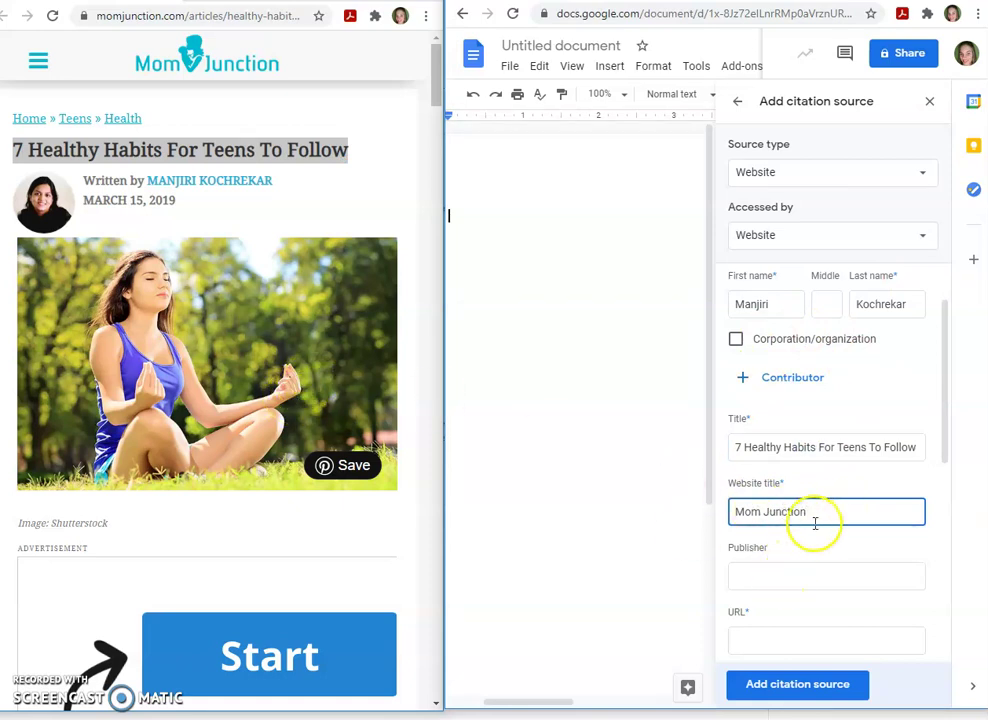
scroll(846, 560, "down", 1)
scroll(846, 560, "down", 1)
left_click(227, 20)
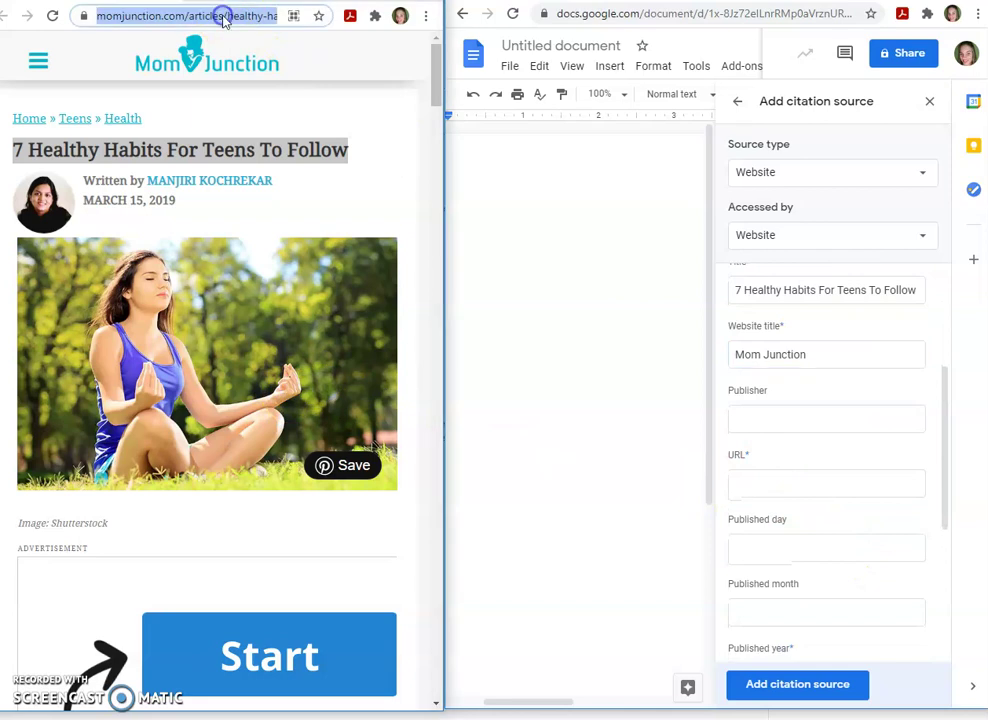
left_click(99, 16)
left_click(262, 18)
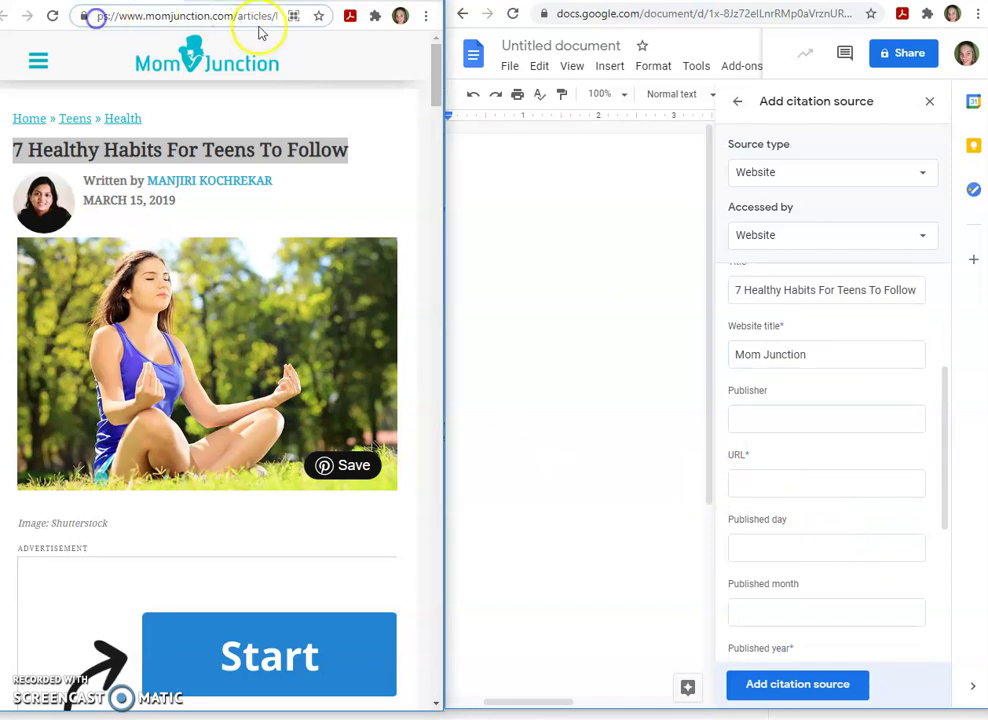
left_click_drag(276, 17, 73, 16)
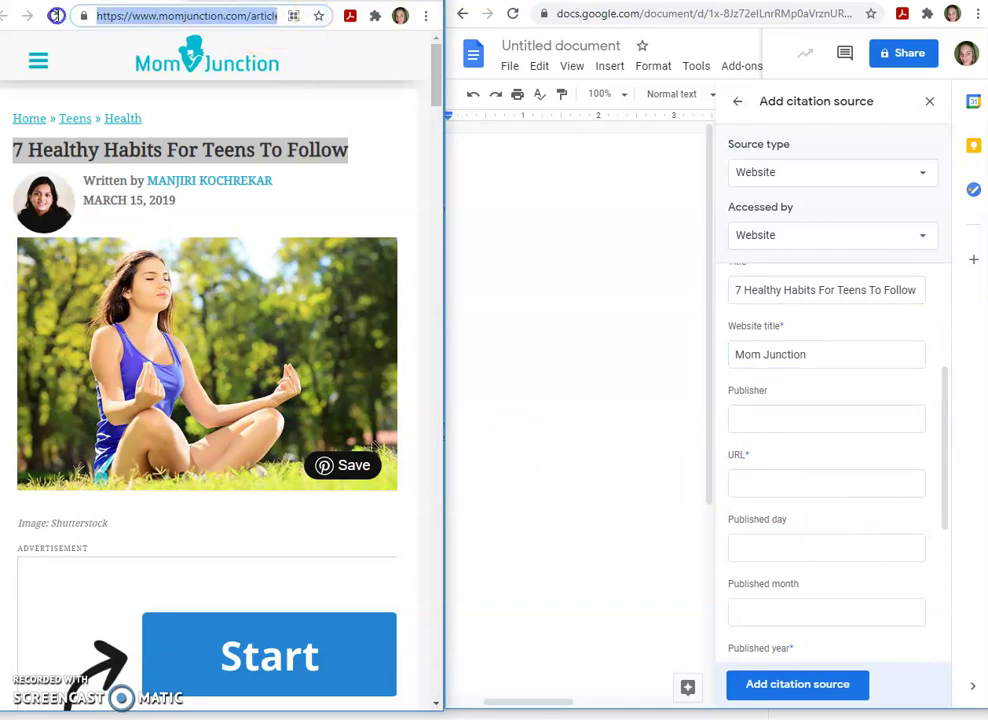
left_click(320, 208)
left_click(157, 20)
double_click(124, 15)
left_click(353, 198)
Copy the Mom Junction article's web address and paste it as the citation's URL
left_click(194, 20)
right_click(193, 20)
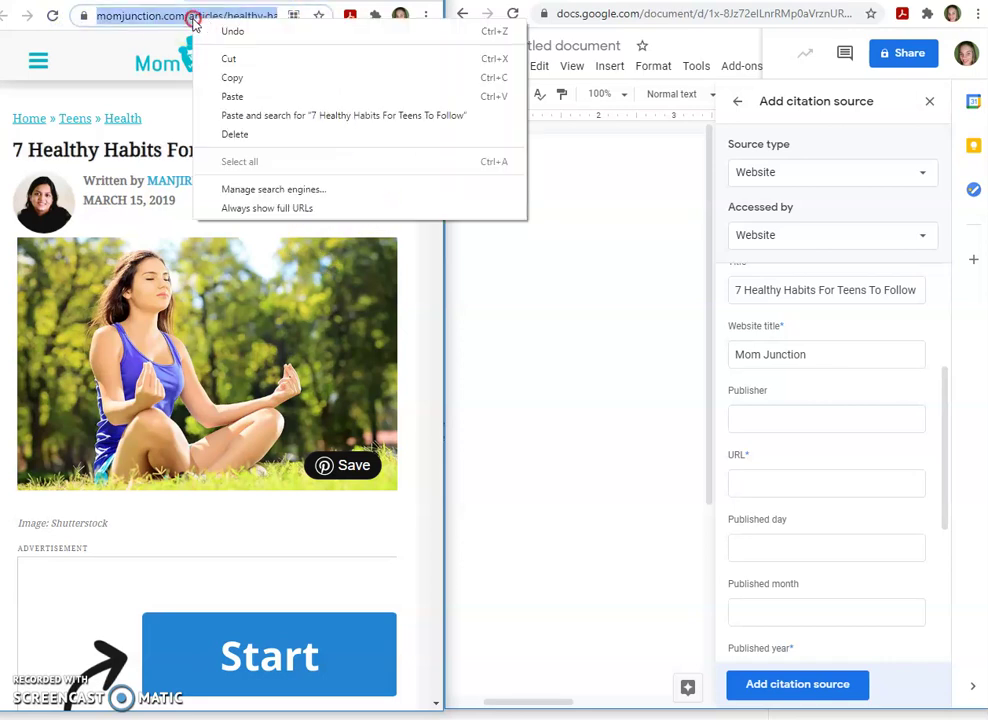
left_click(265, 78)
left_click(785, 480)
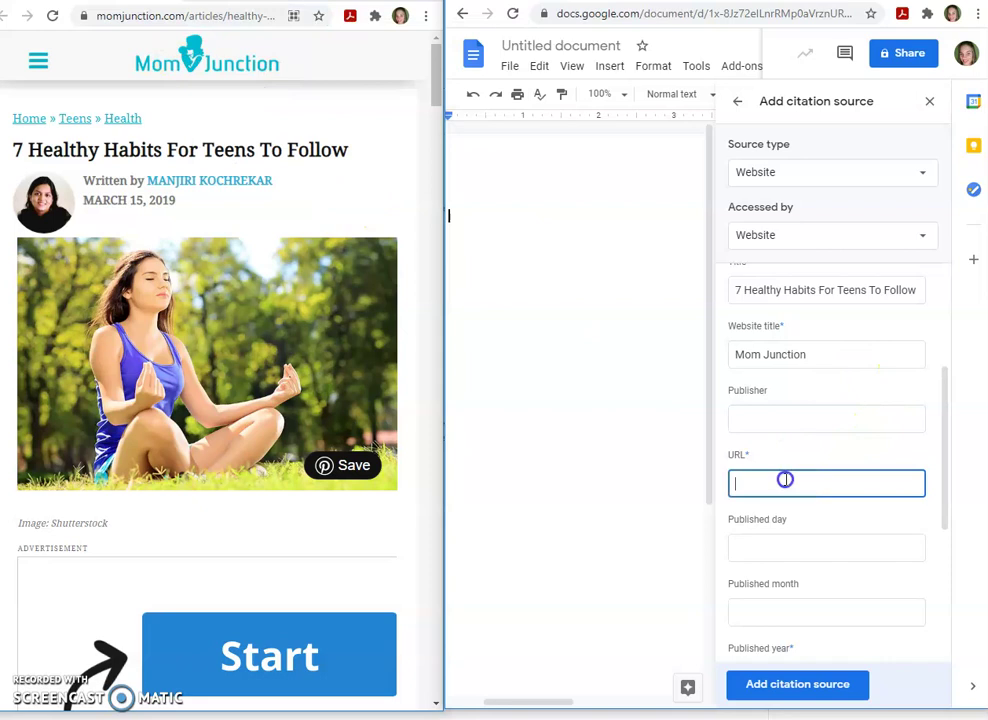
key("ctrl+v")
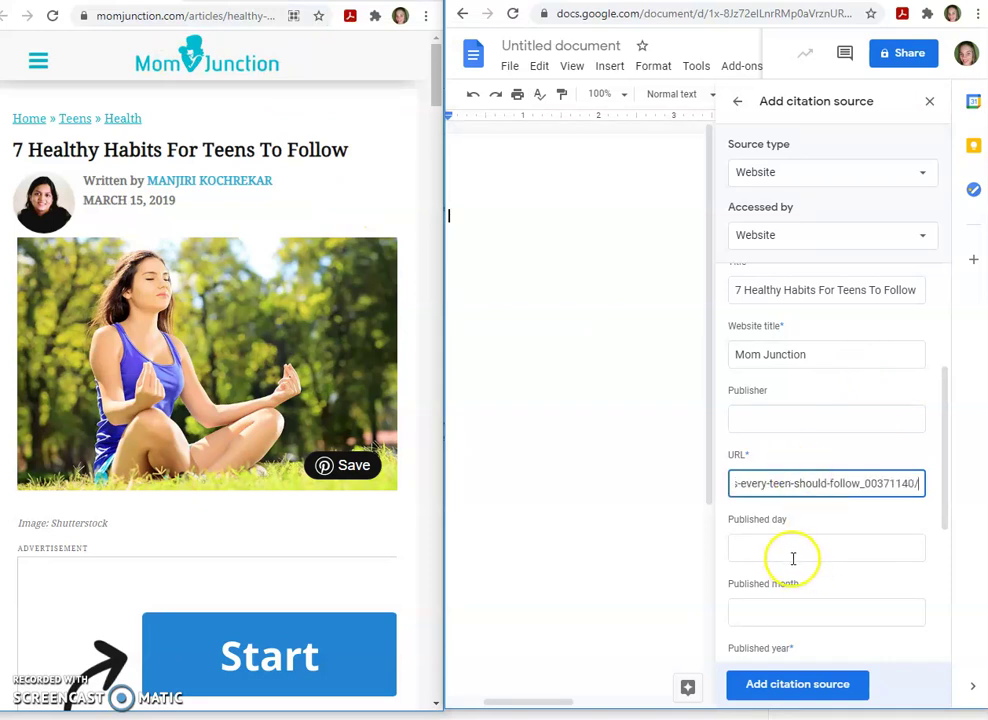
Set the citation's published date to day 15, month March, year 2019
scroll(788, 552, "down", 1)
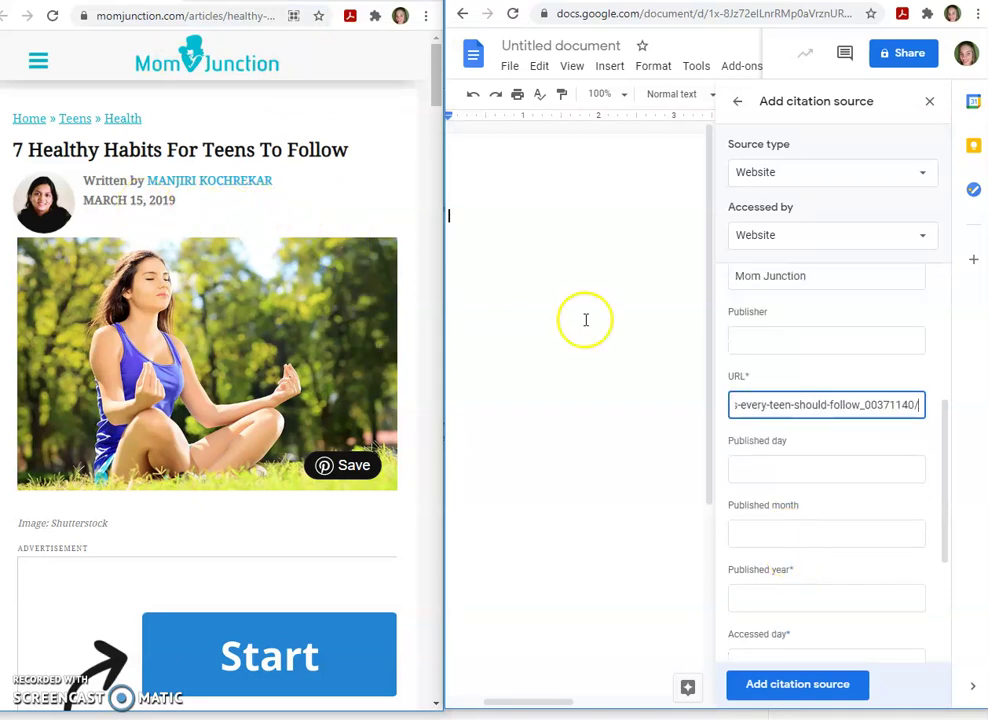
left_click(762, 469)
type("15")
left_click(794, 546)
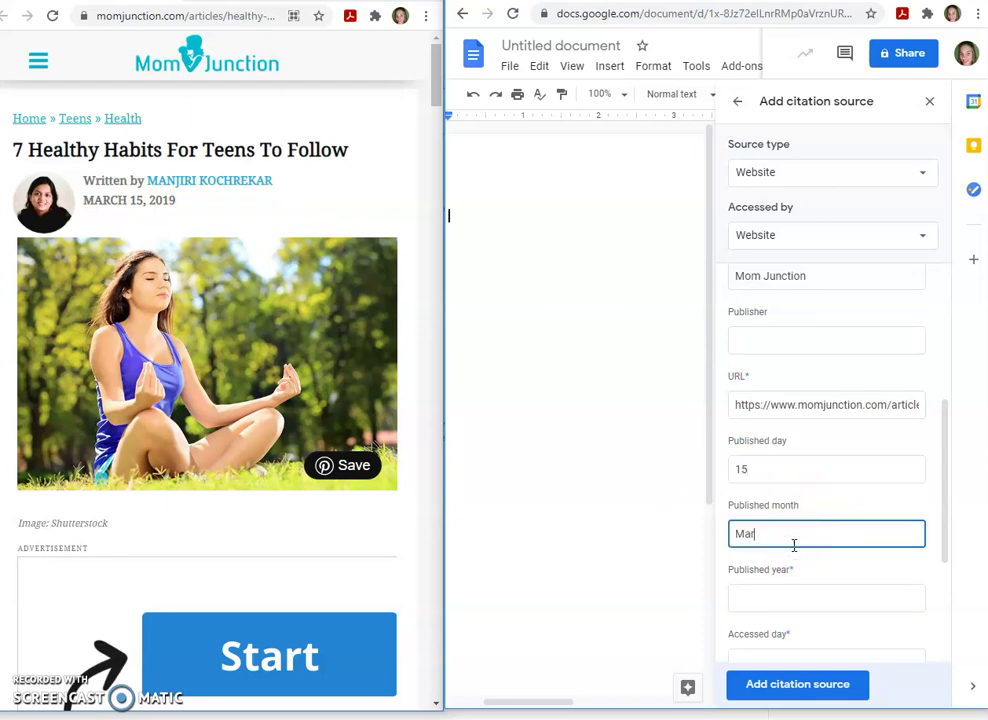
type("March")
left_click(796, 598)
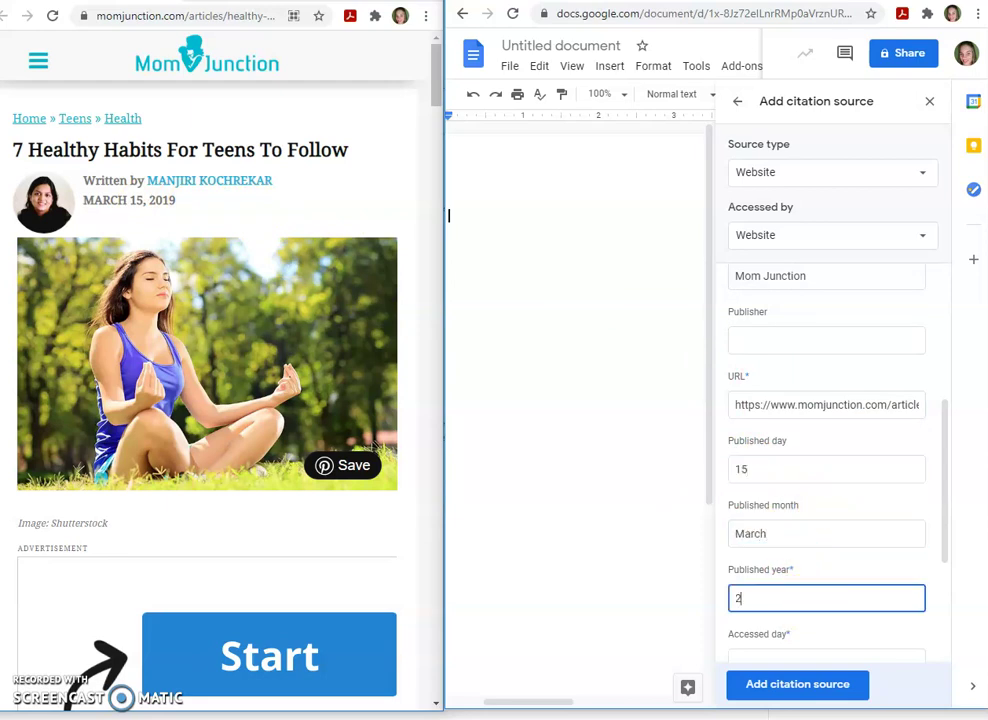
type("2019")
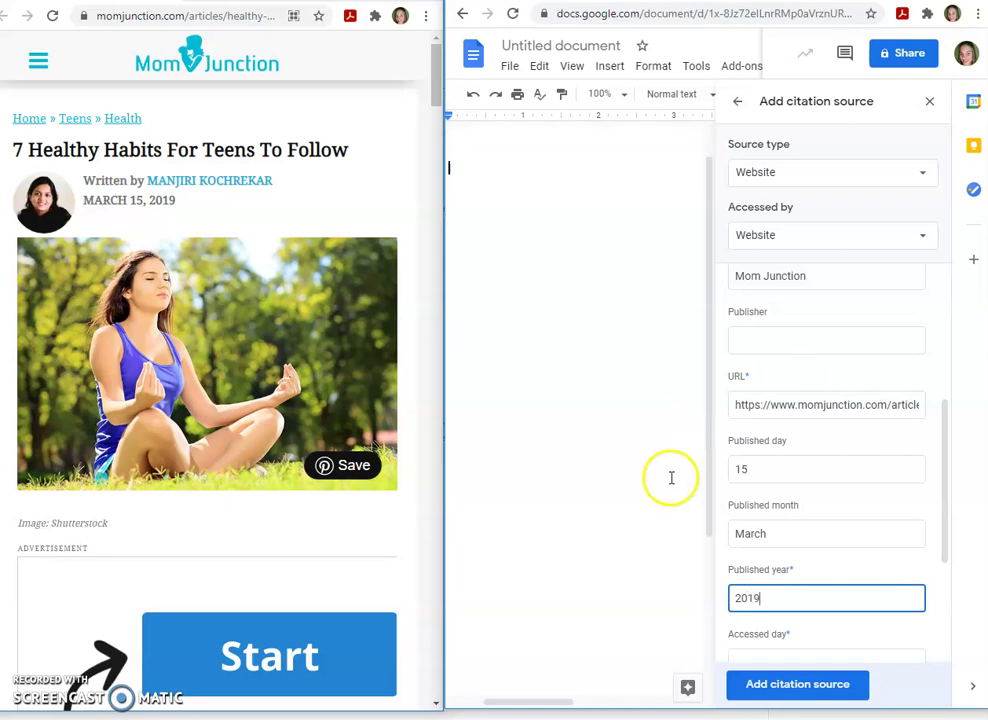
Set the accessed date to 31 March 2021 and add the citation source to the document's list
scroll(795, 550, "down", 3)
left_click(800, 436)
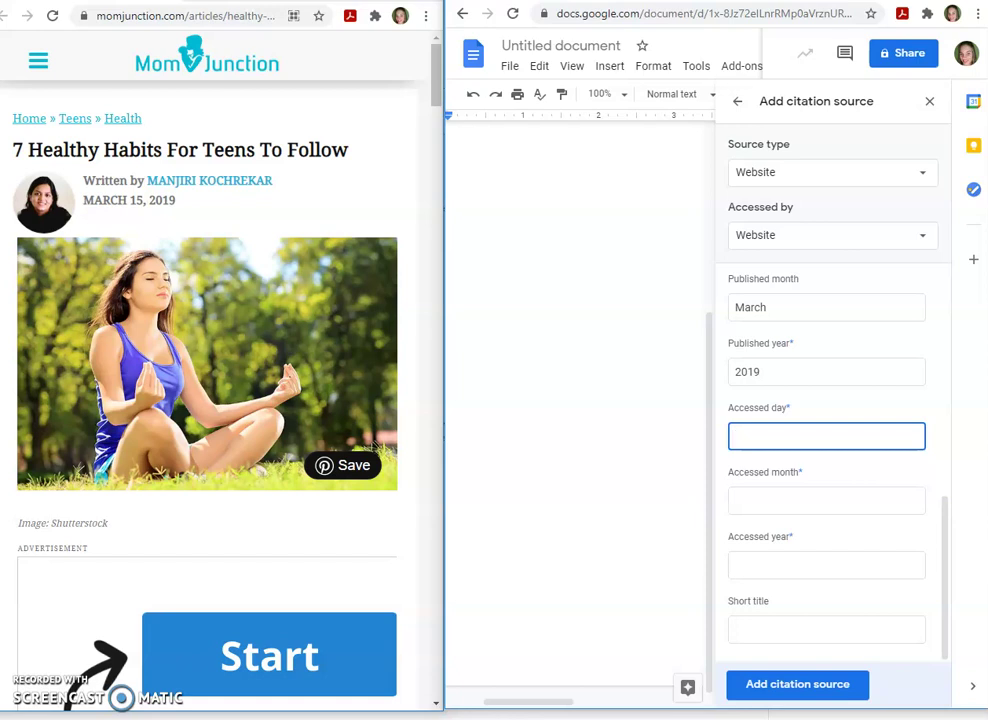
left_click(826, 500)
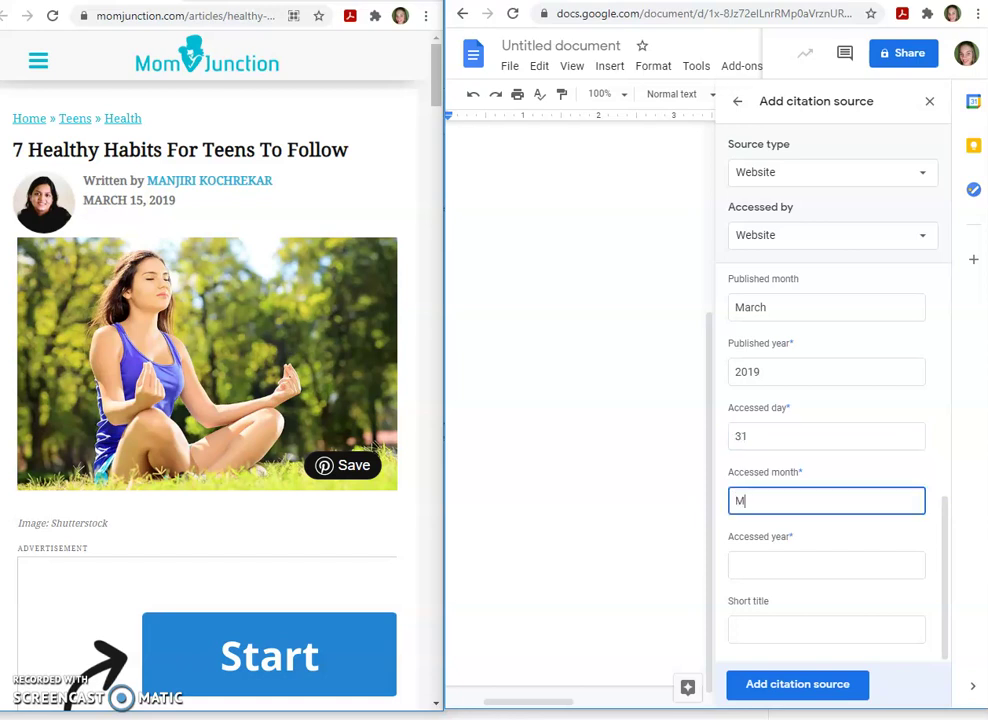
left_click(826, 565)
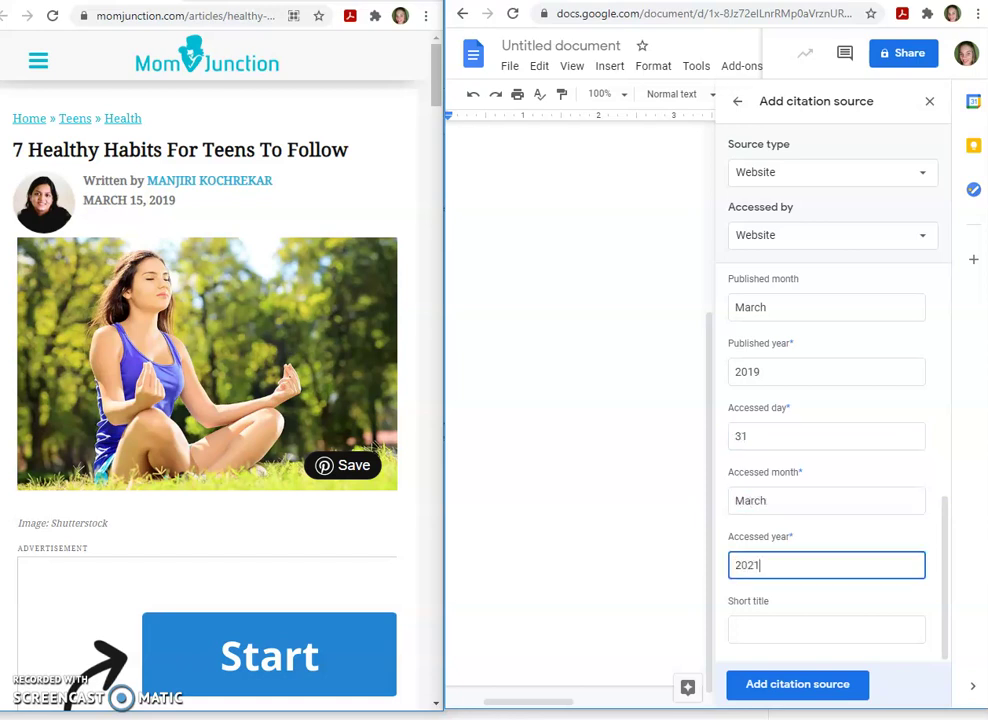
left_click(795, 686)
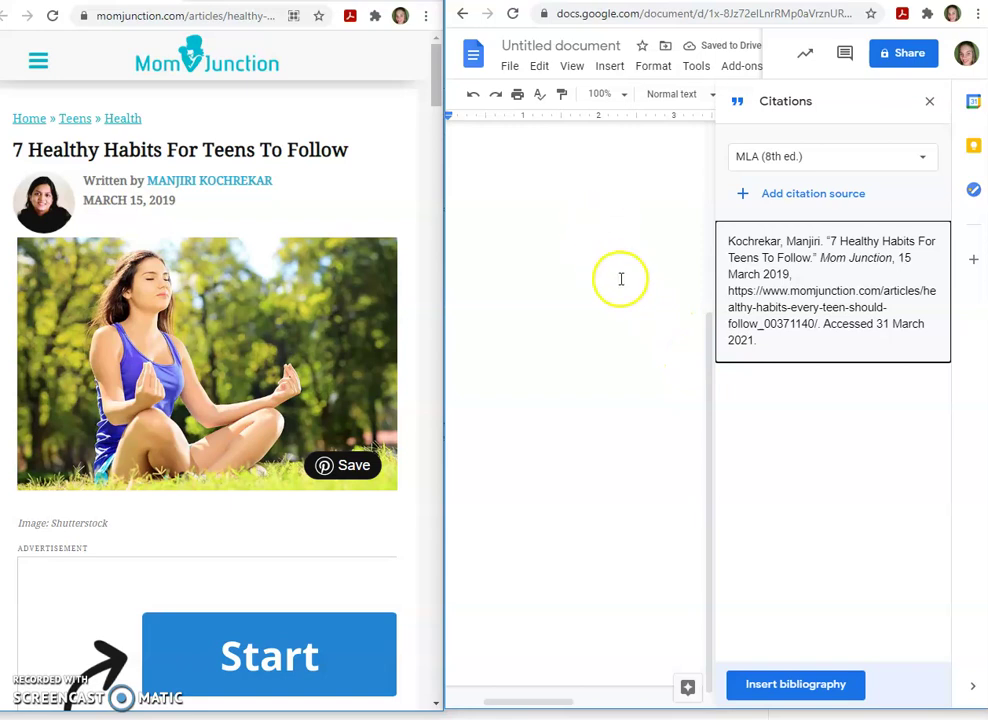
Insert the in-text citation for the Mom Junction source into the document body
left_click(620, 268)
mouse_move(900, 240)
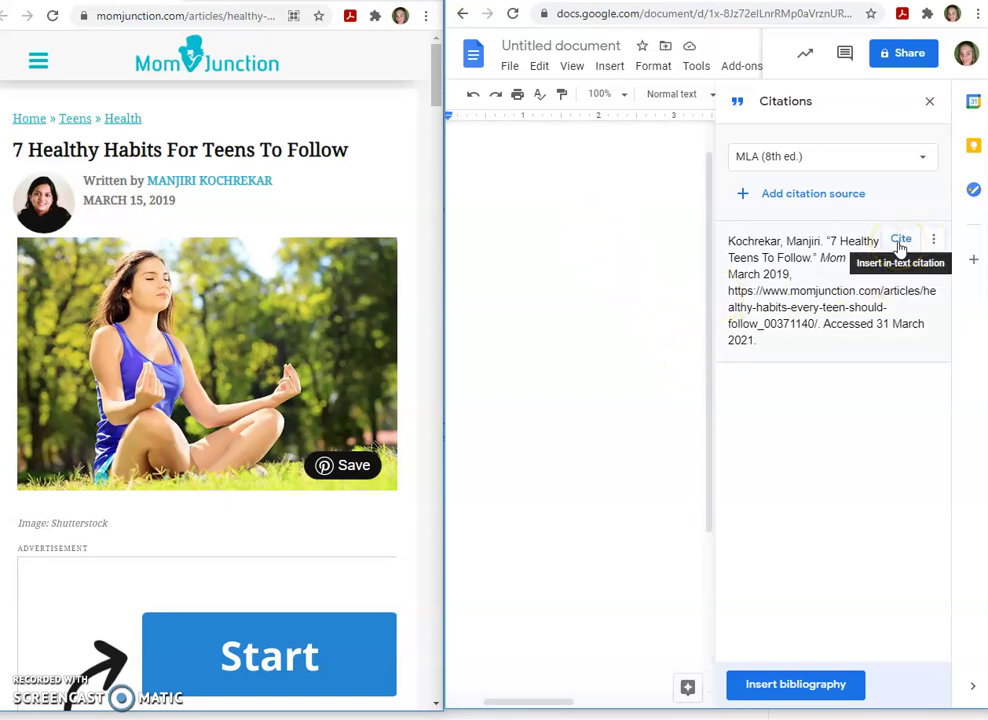
left_click(900, 242)
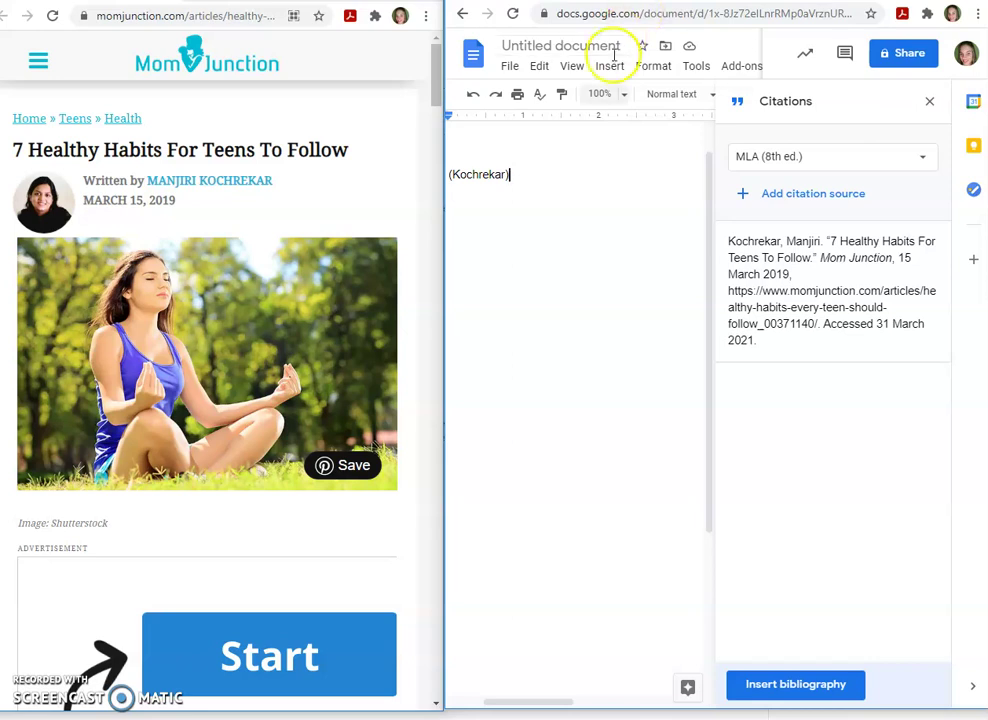
mouse_move(826, 326)
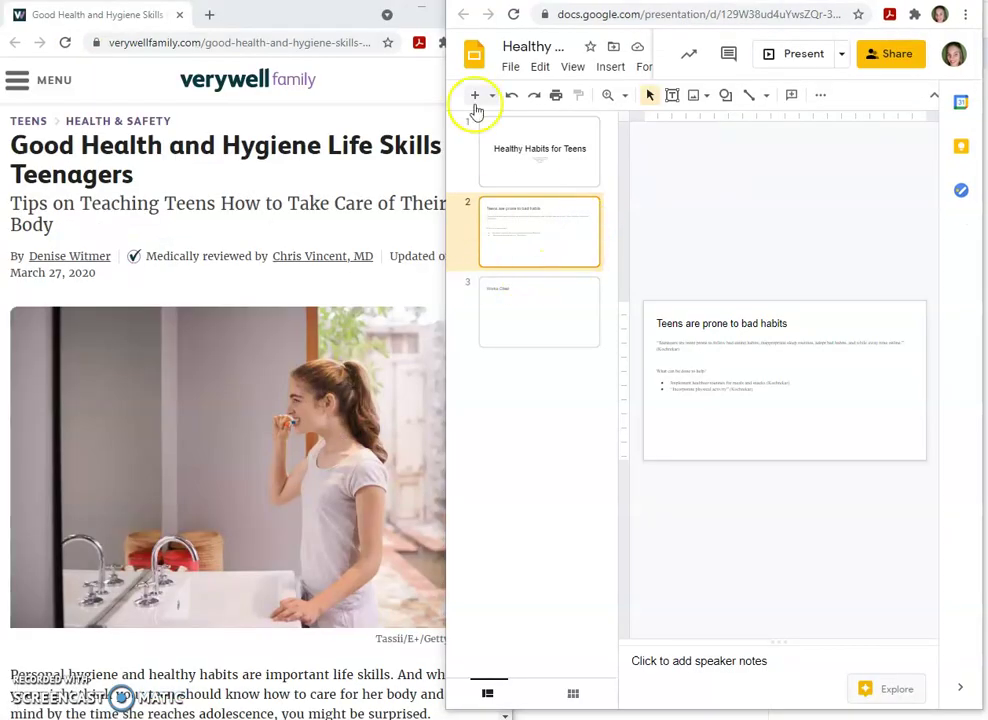
In the slides beside the Verywell Family article, add a slide after slide 2 titled "Health & Hygiene Skills for Teens"
left_click(474, 96)
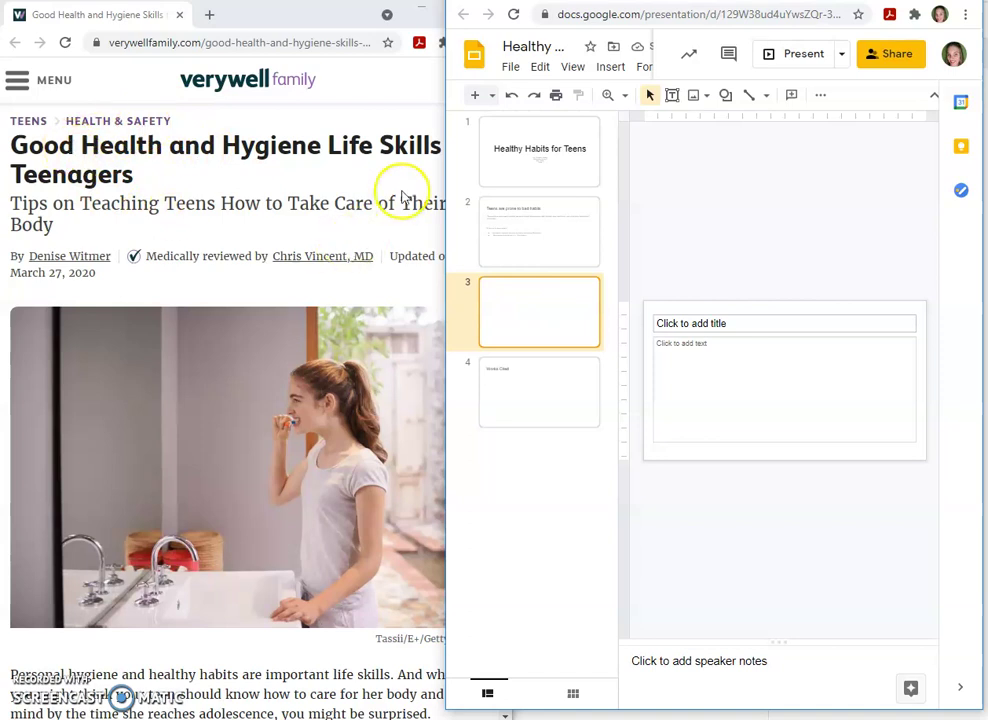
left_click(336, 185)
scroll(459, 278, "down", 5)
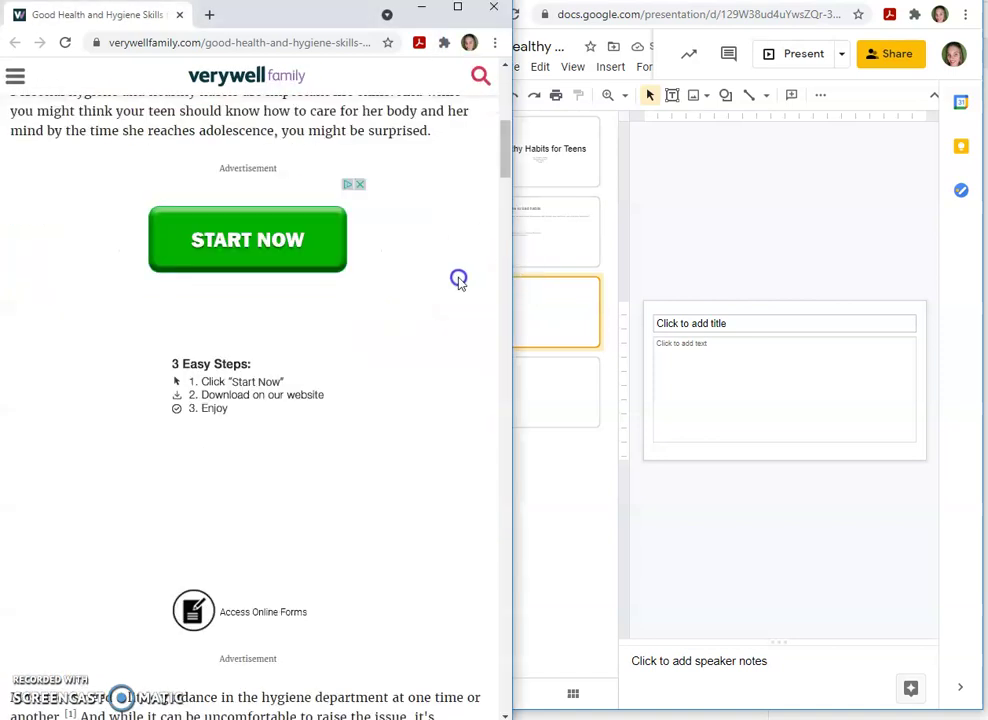
scroll(498, 336, "up", 10)
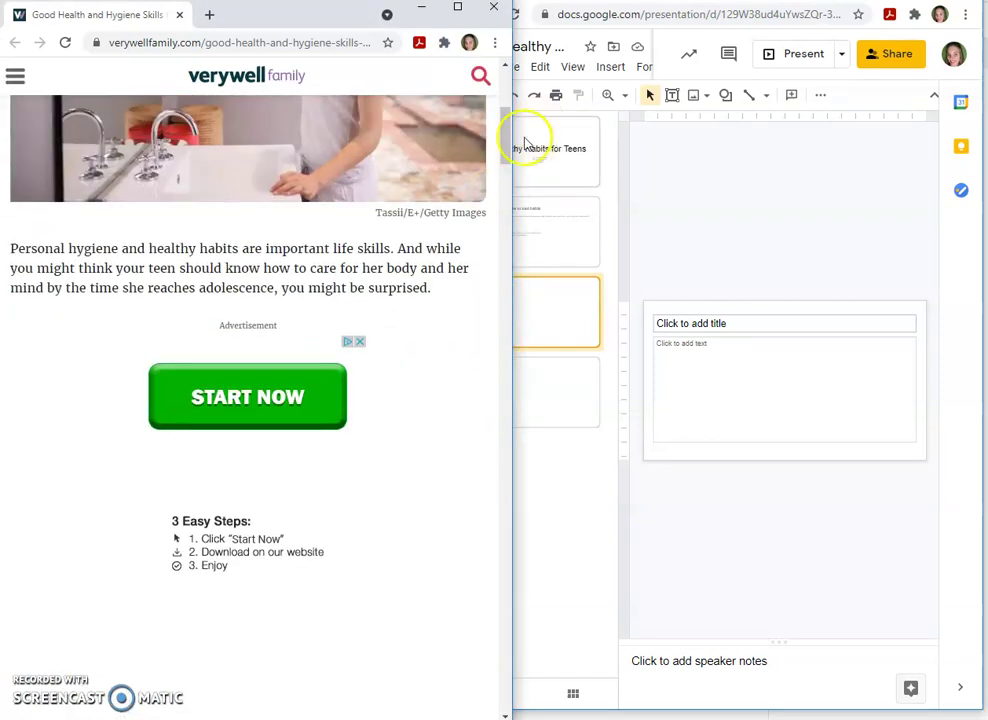
left_click(508, 97)
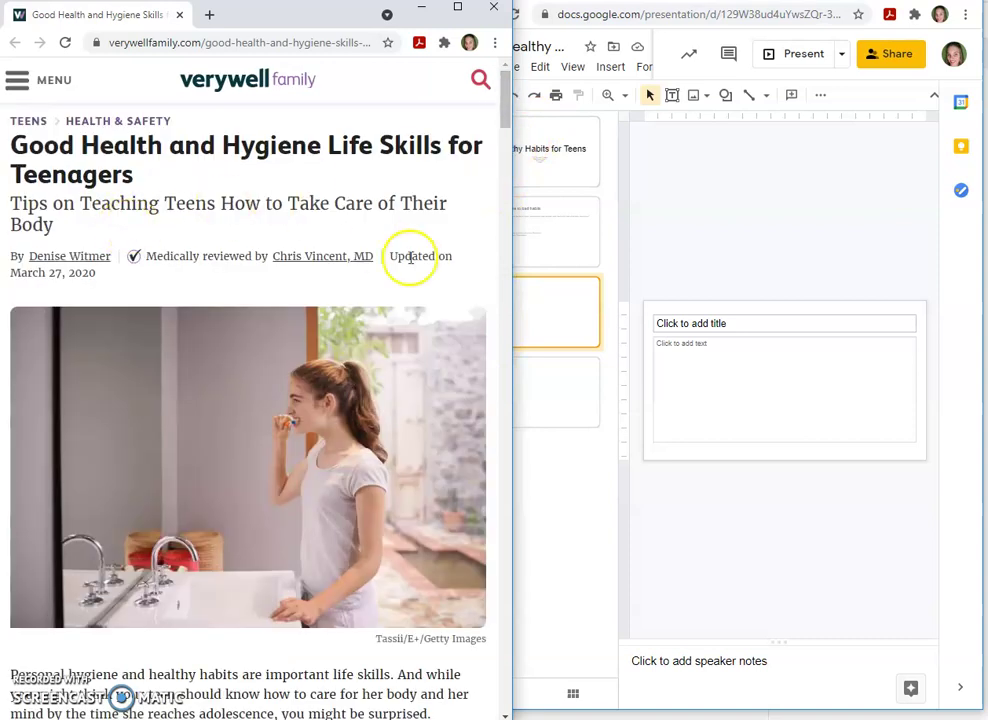
left_click(710, 324)
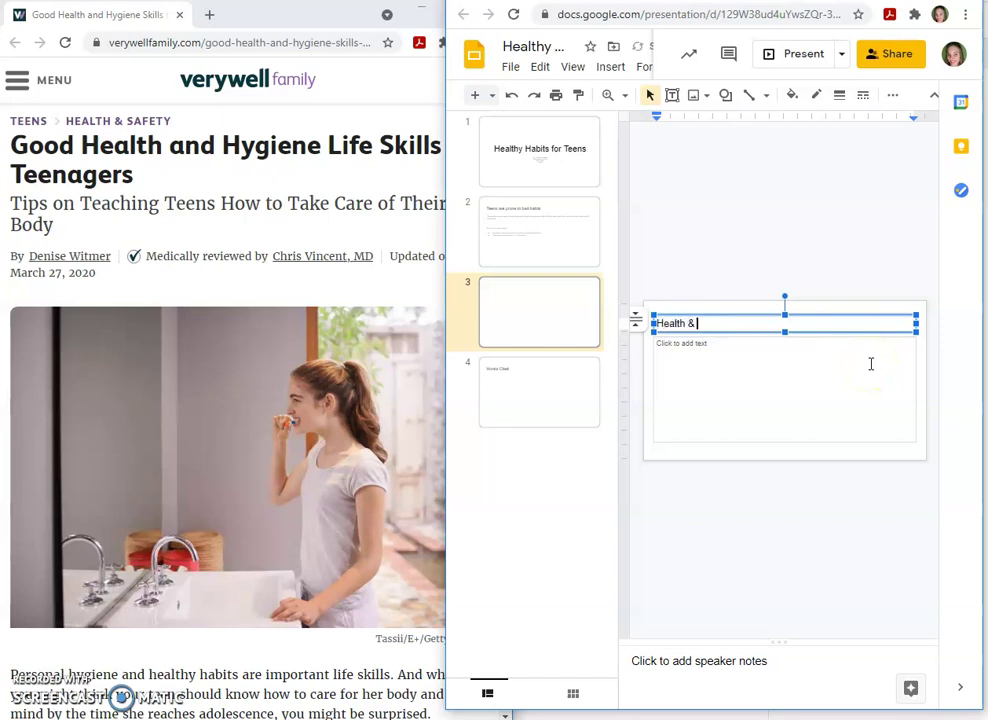
type("Health & Hygiene Skills for Teens")
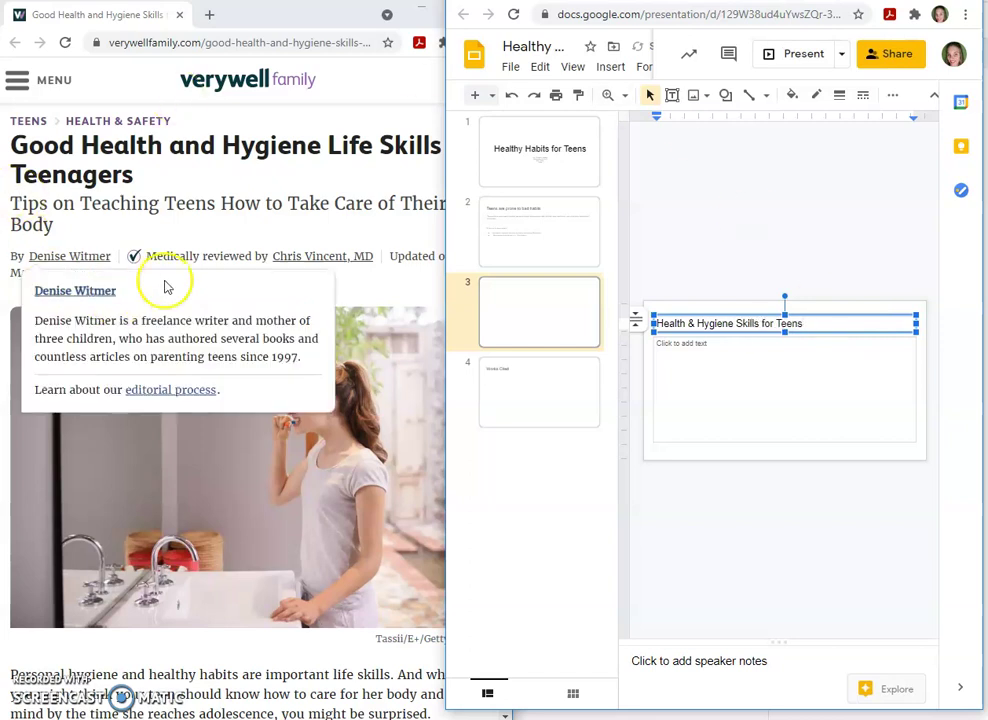
Copy the article's full list of regular hygiene habits for teens, including its introductory sentence
left_click(165, 207)
scroll(250, 330, "down", 1)
scroll(250, 330, "down", 10)
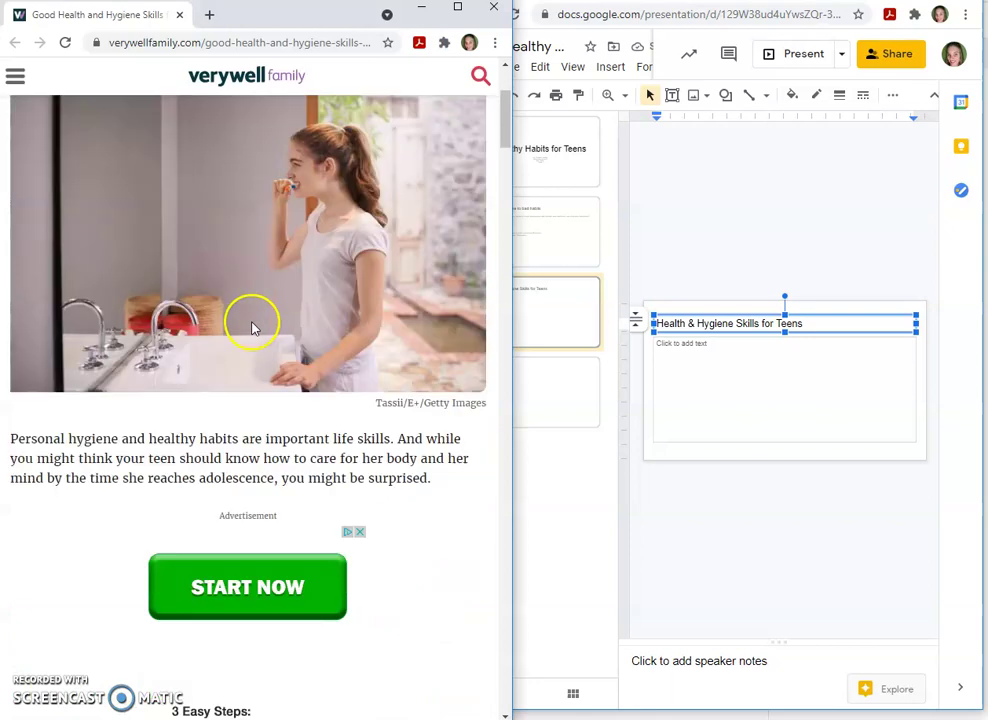
scroll(253, 325, "down", 2)
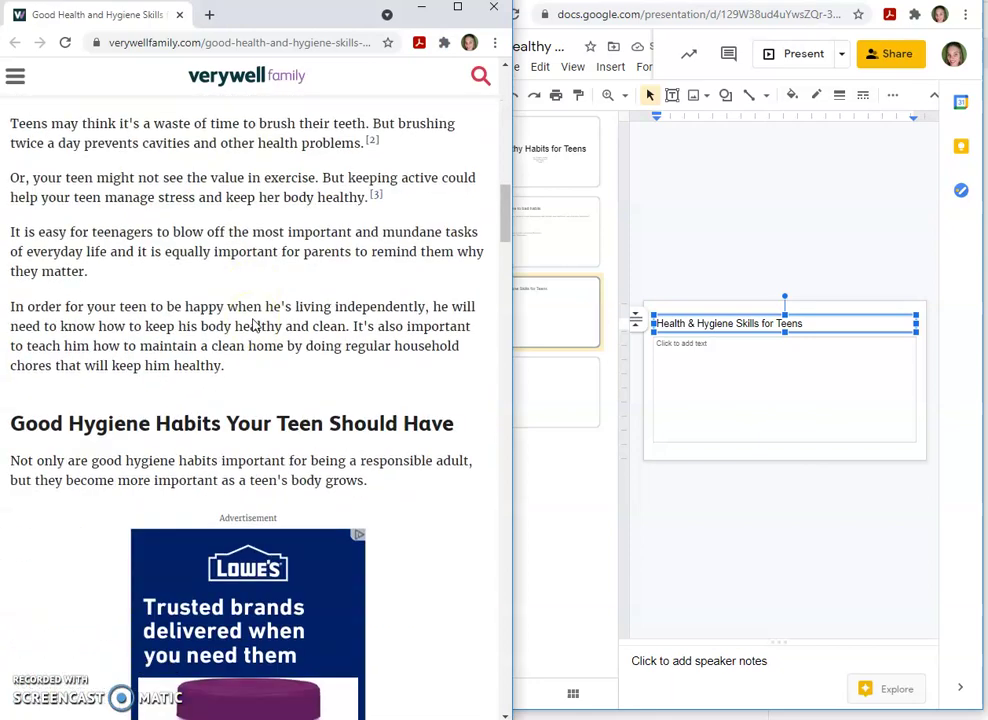
scroll(236, 331, "down", 8)
scroll(335, 392, "down", 1)
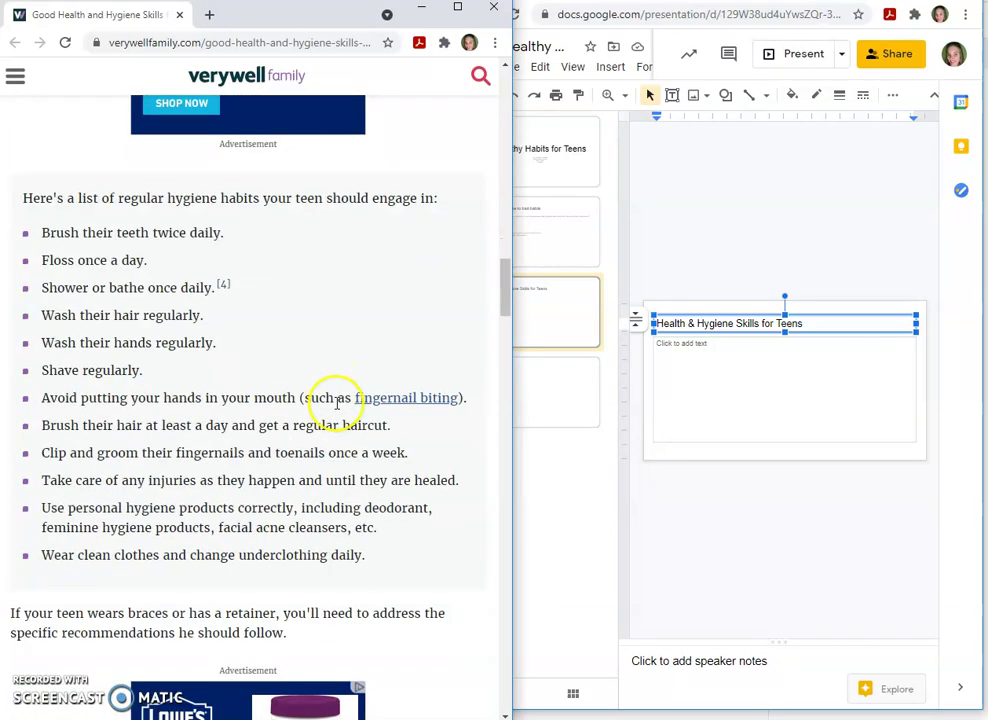
scroll(360, 470, "up", 2)
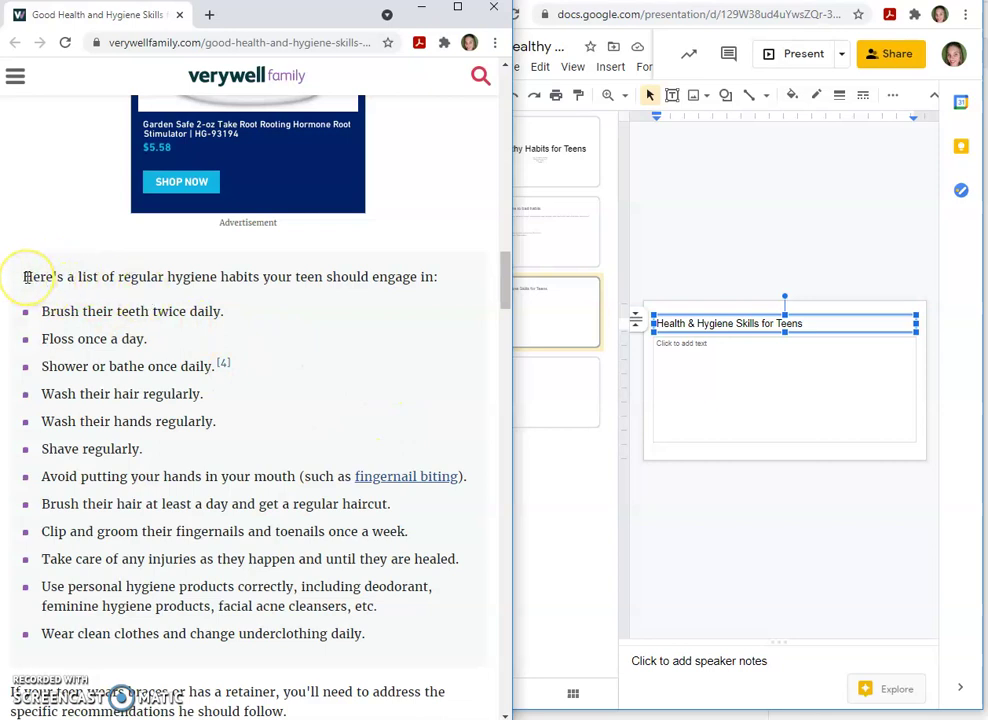
mouse_move(24, 277)
left_mouse_down()
mouse_move(138, 311)
mouse_move(190, 439)
mouse_move(346, 578)
mouse_move(412, 653)
left_mouse_up()
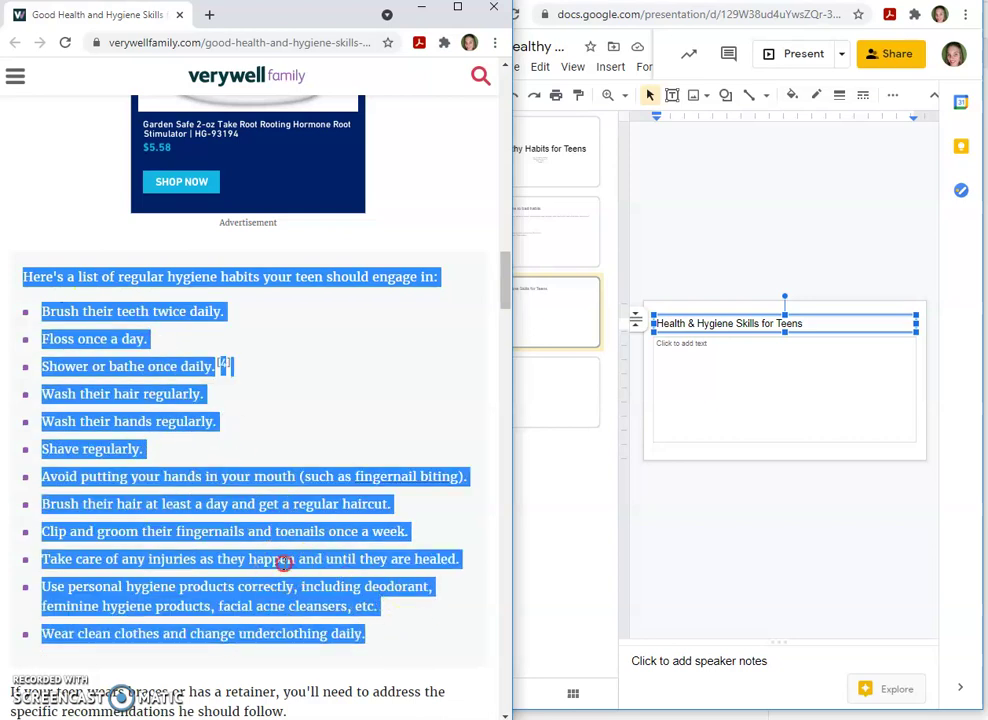
right_click(291, 565)
left_click(370, 578)
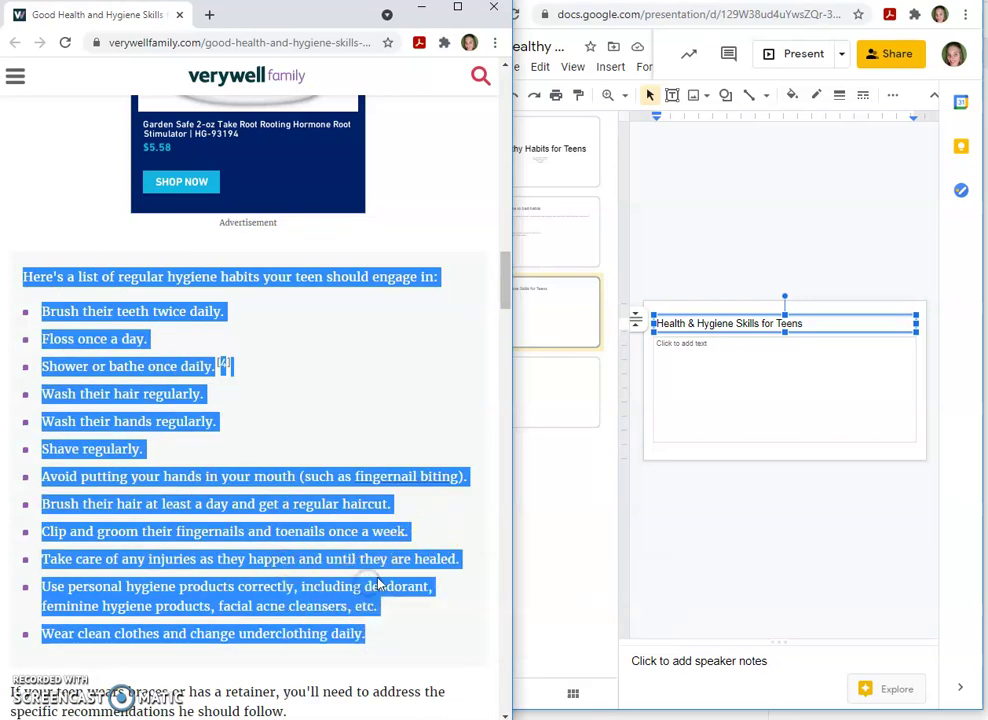
Start the body text of the Health & Hygiene slide with the line "Some things teens should do daily", based on the article's habit list
left_click(708, 360)
left_click(247, 405)
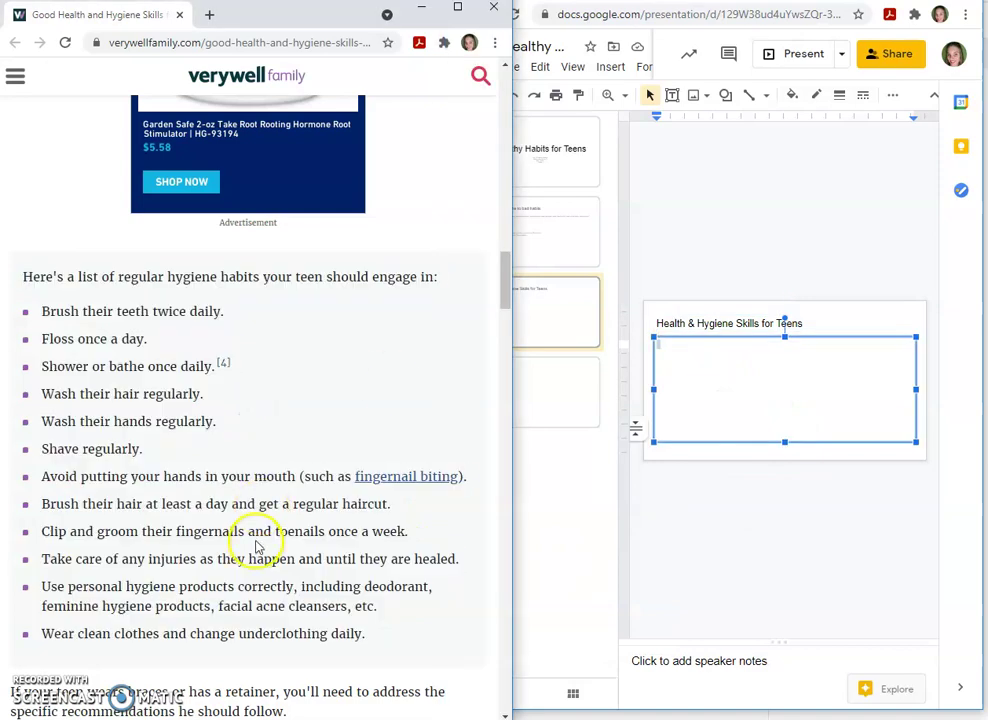
scroll(257, 543, "up", 2)
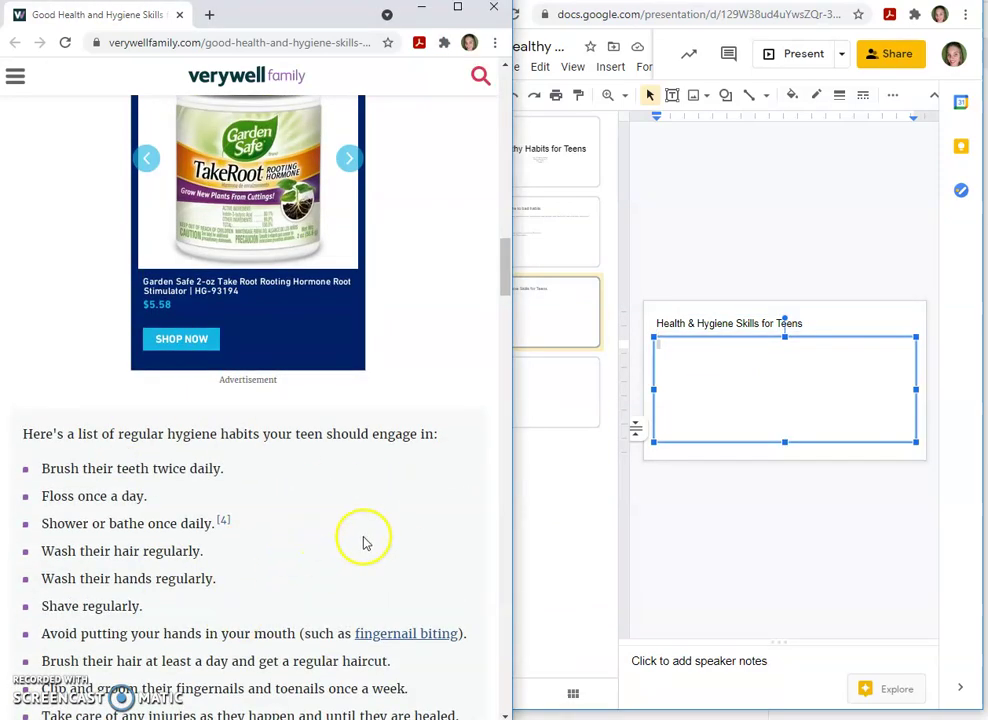
scroll(364, 548, "down", 4)
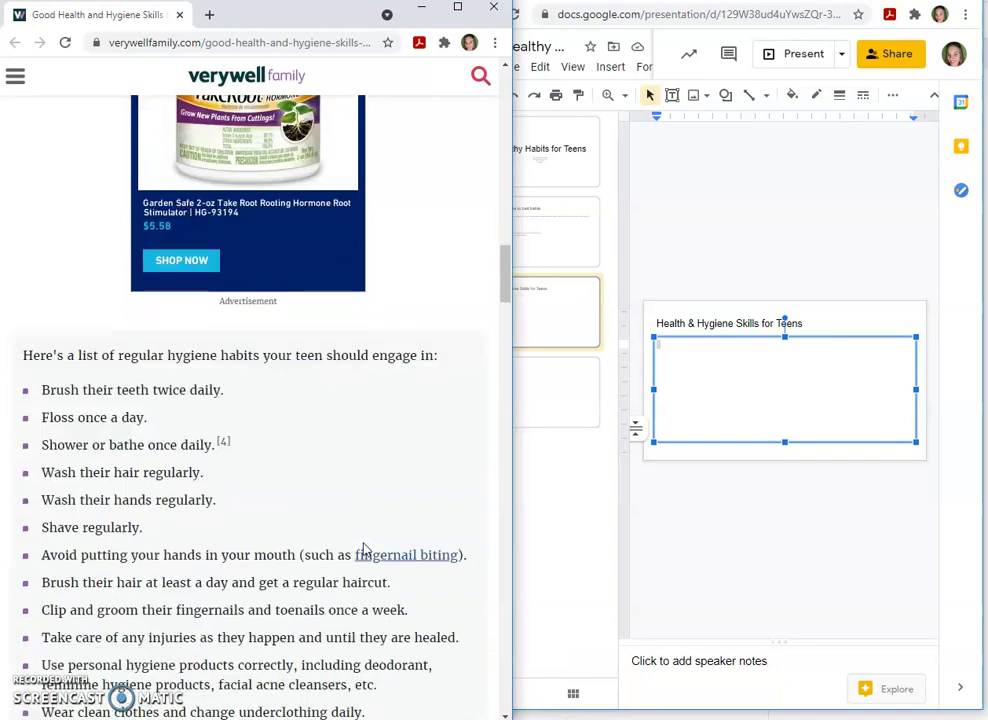
left_click(692, 365)
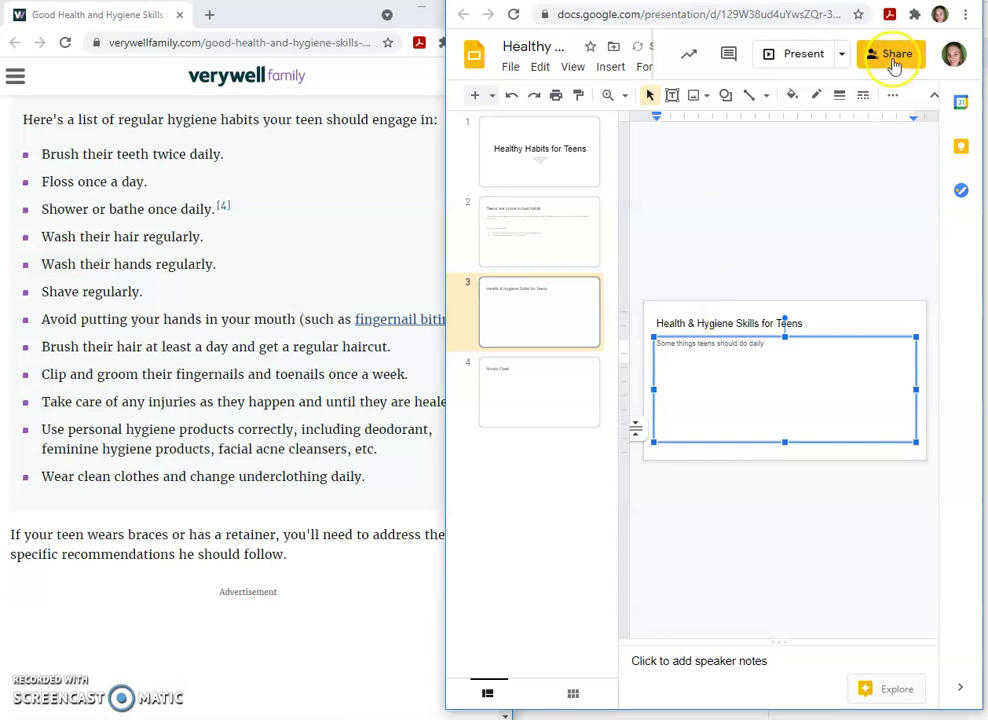
Add a bulleted paraphrase "Brush teeth morning and night" ending with the article author's surname in parentheses as the in-text citation
left_click(893, 95)
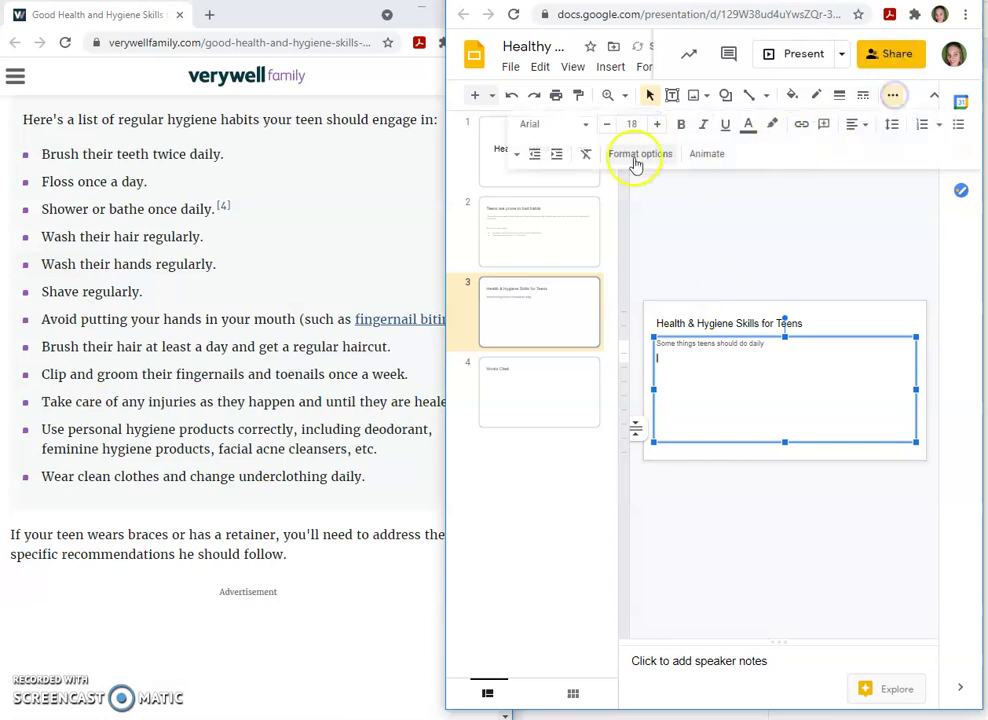
left_click(958, 127)
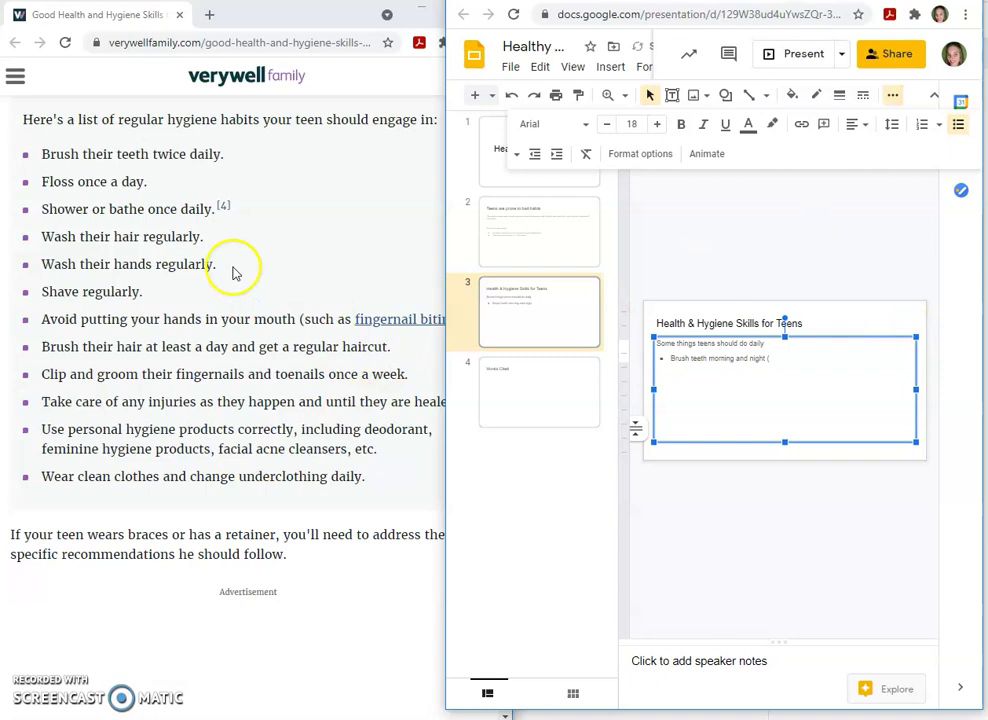
scroll(297, 325, "up", 10)
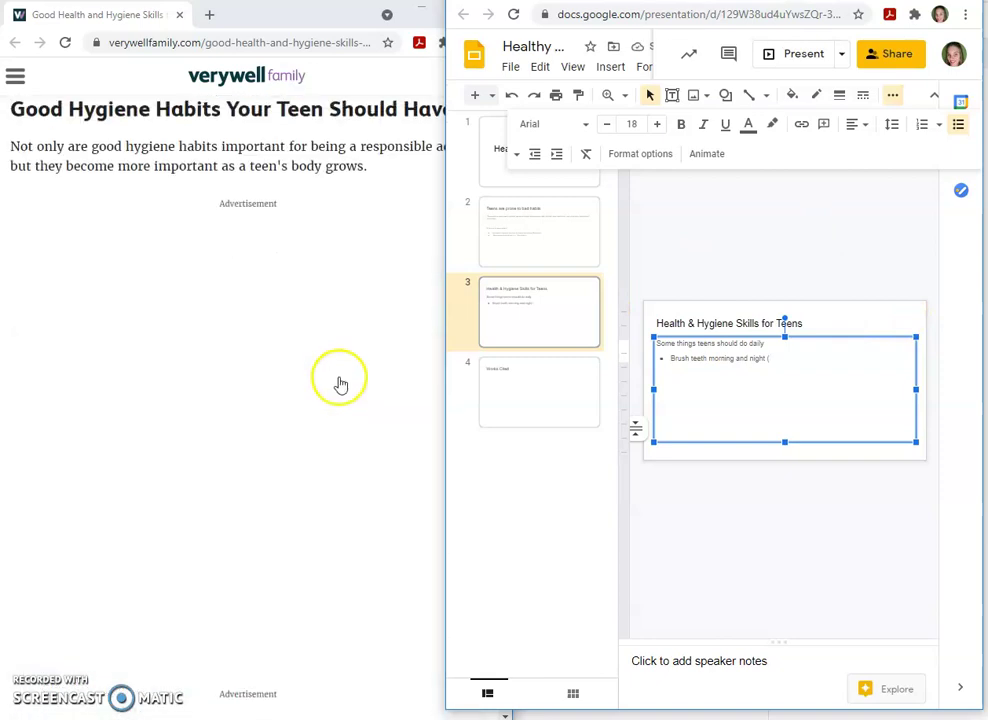
scroll(336, 378, "up", 3)
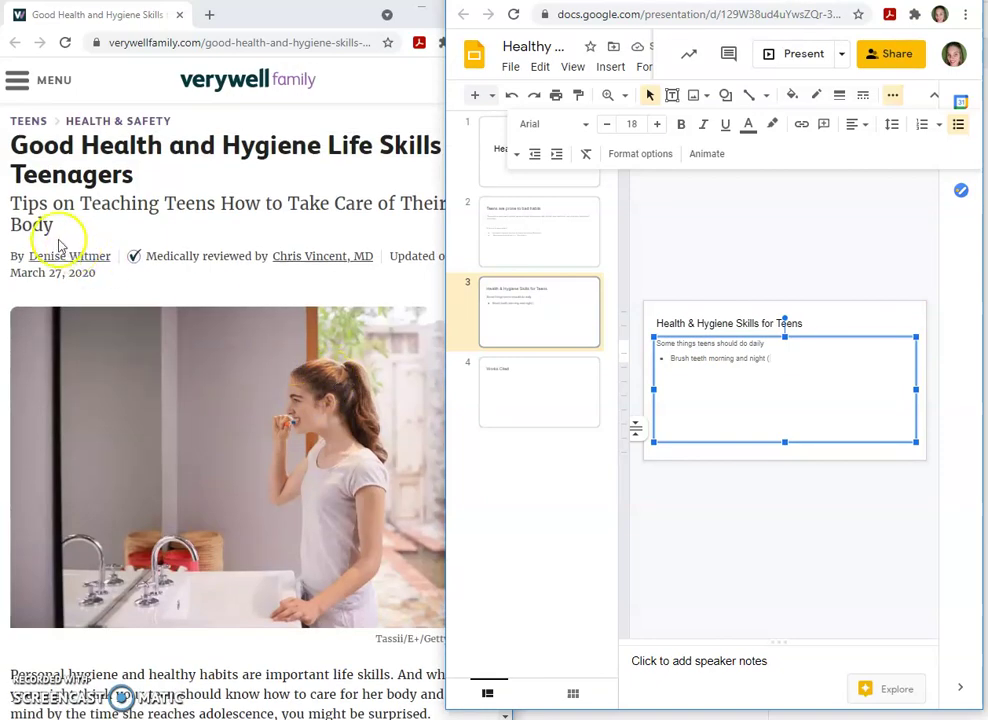
left_click(791, 362)
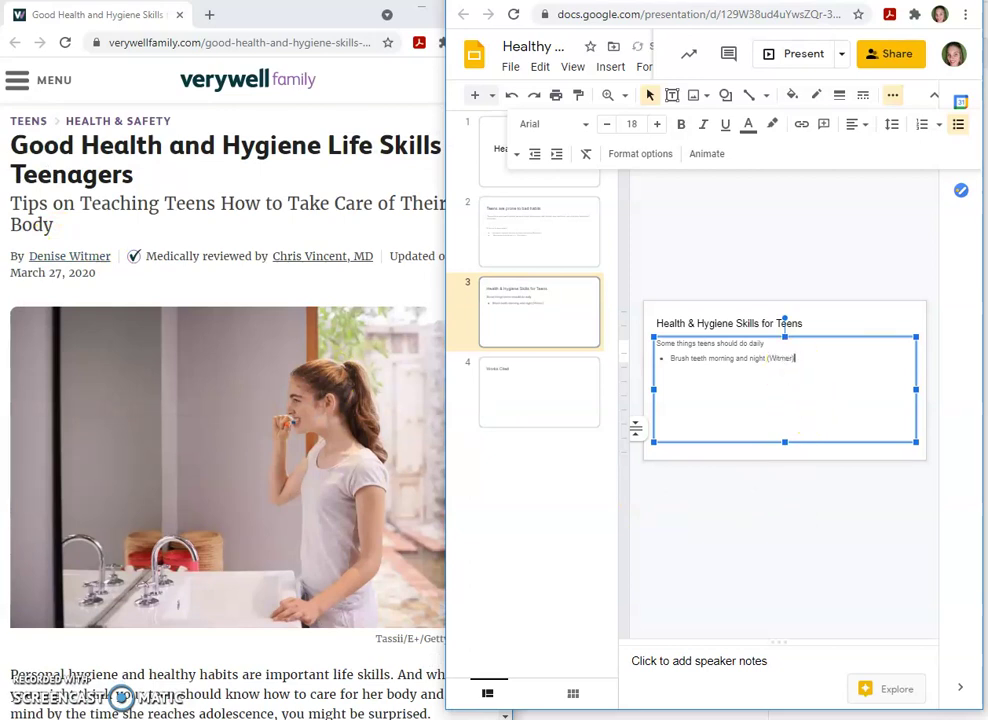
Add the article's "Use personal hygiene products correctly" sentence as a second bullet, in quotation marks with the author's surname in parentheses
scroll(198, 551, "down", 10)
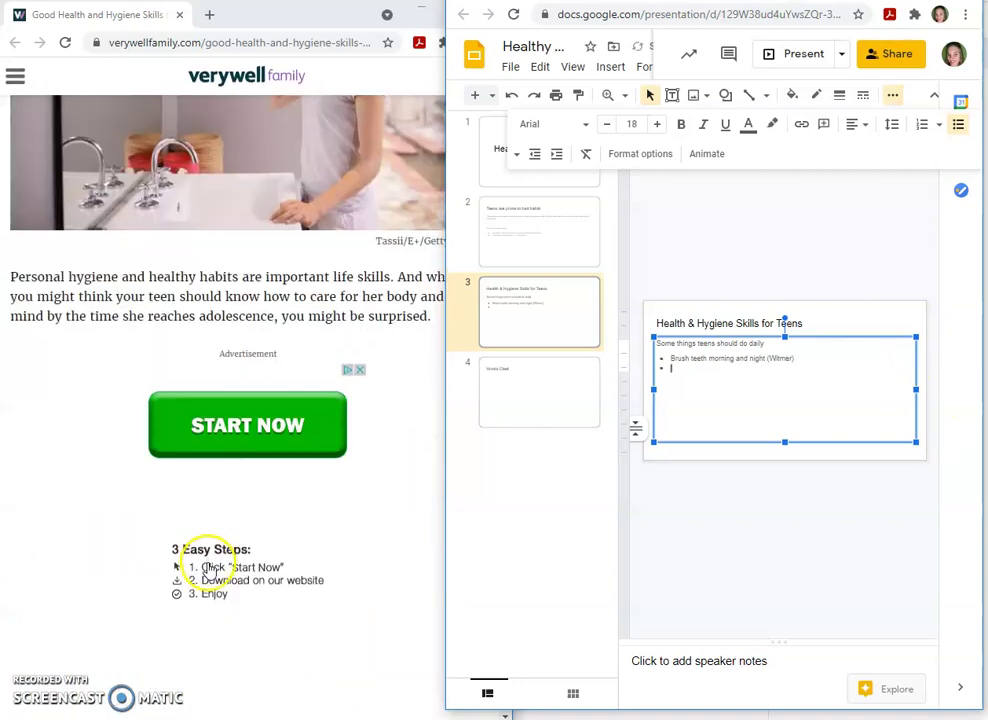
scroll(213, 565, "down", 8)
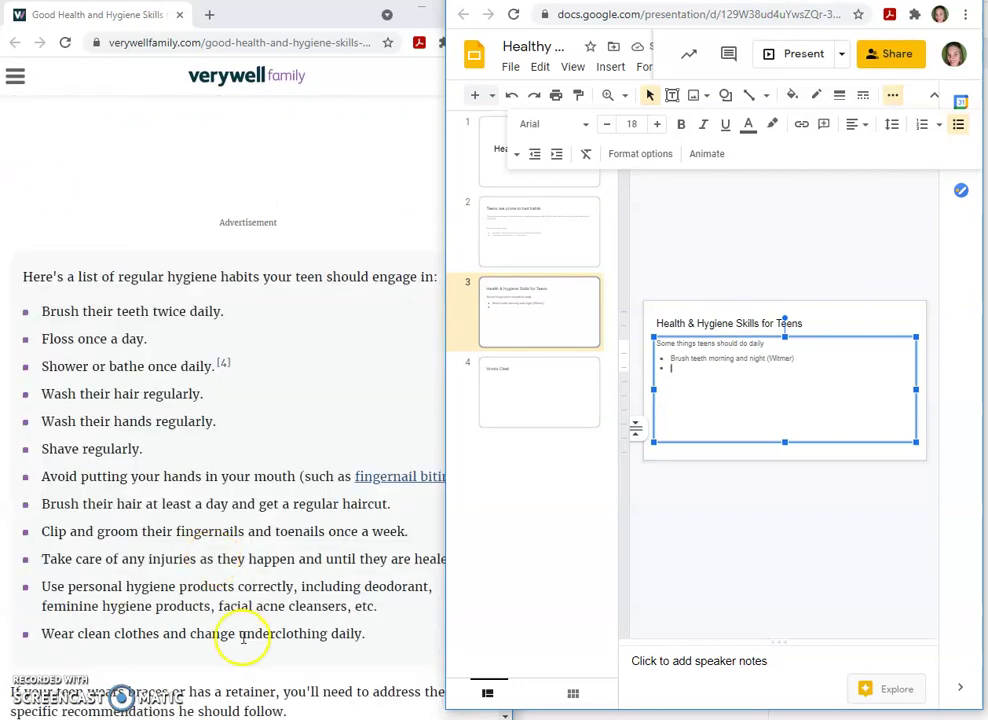
left_click_drag(390, 609, 44, 586)
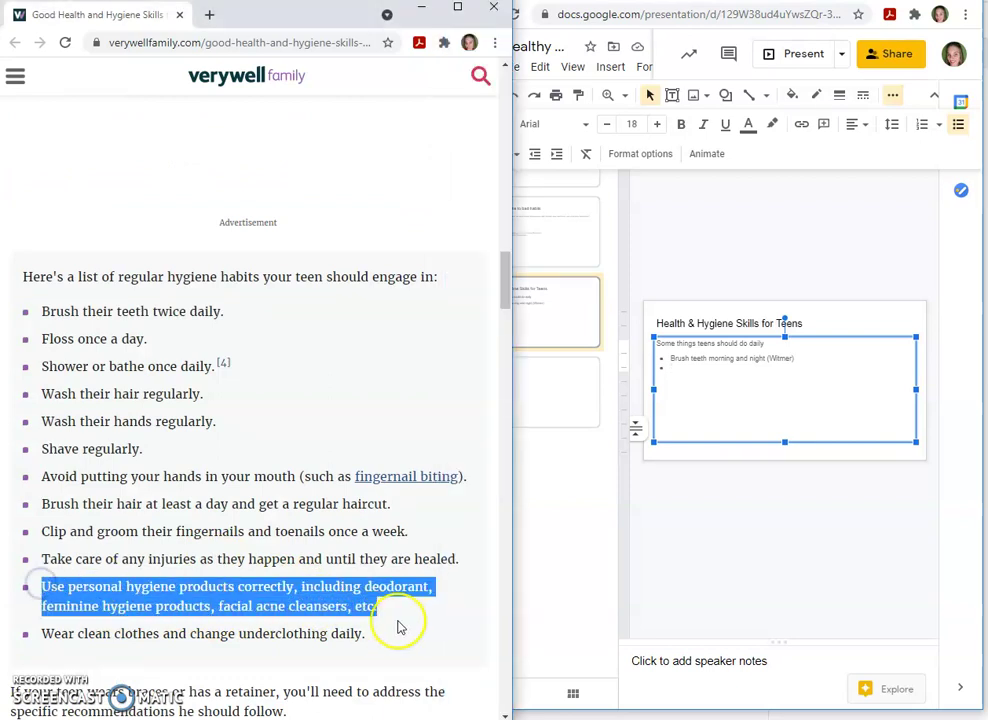
left_click(691, 374)
key("ctrl+v")
left_click(668, 366)
type("\"")
left_click(756, 377)
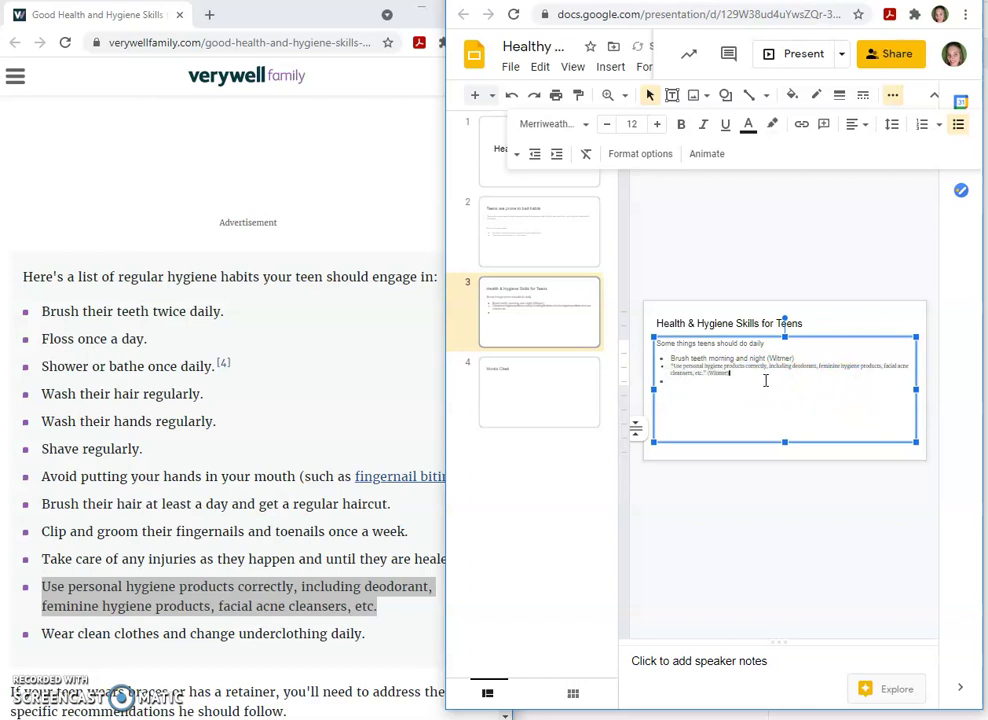
Add the quote "Clip and groom their fingernails and toenails once a week." from the article as a third bullet, with the author's surname in parentheses
left_click(701, 381)
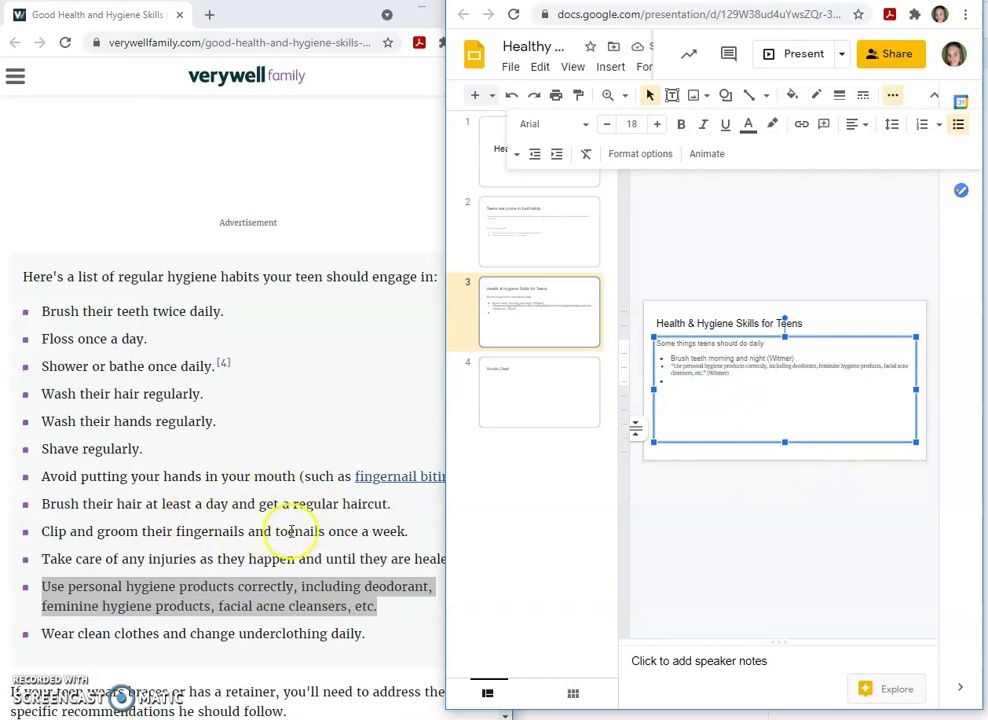
left_click_drag(415, 540, 47, 531)
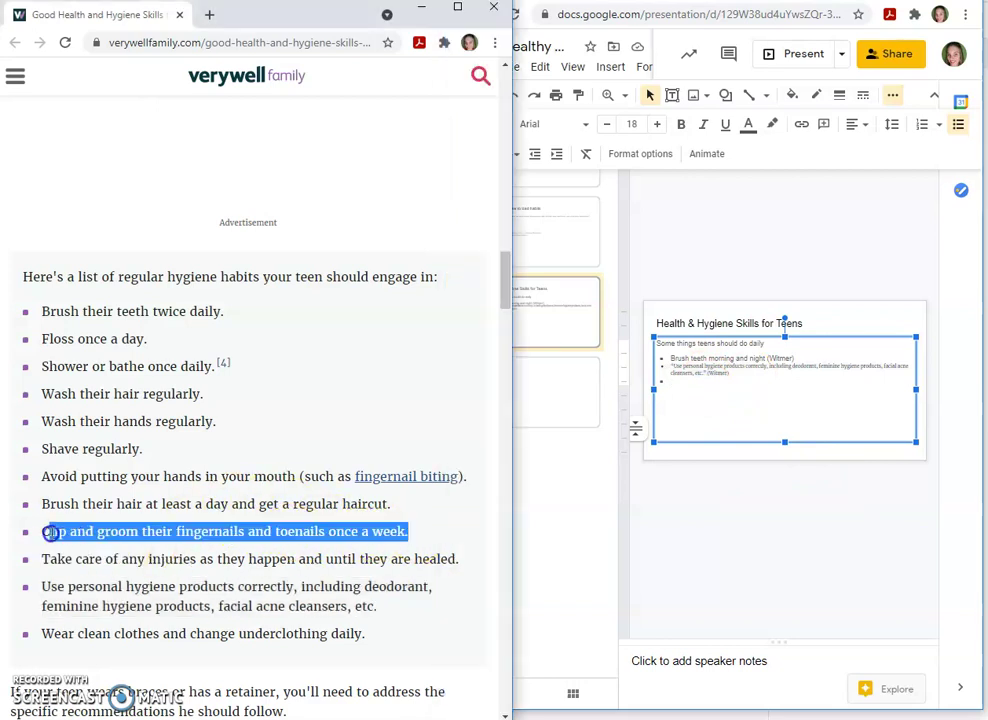
left_click(690, 384)
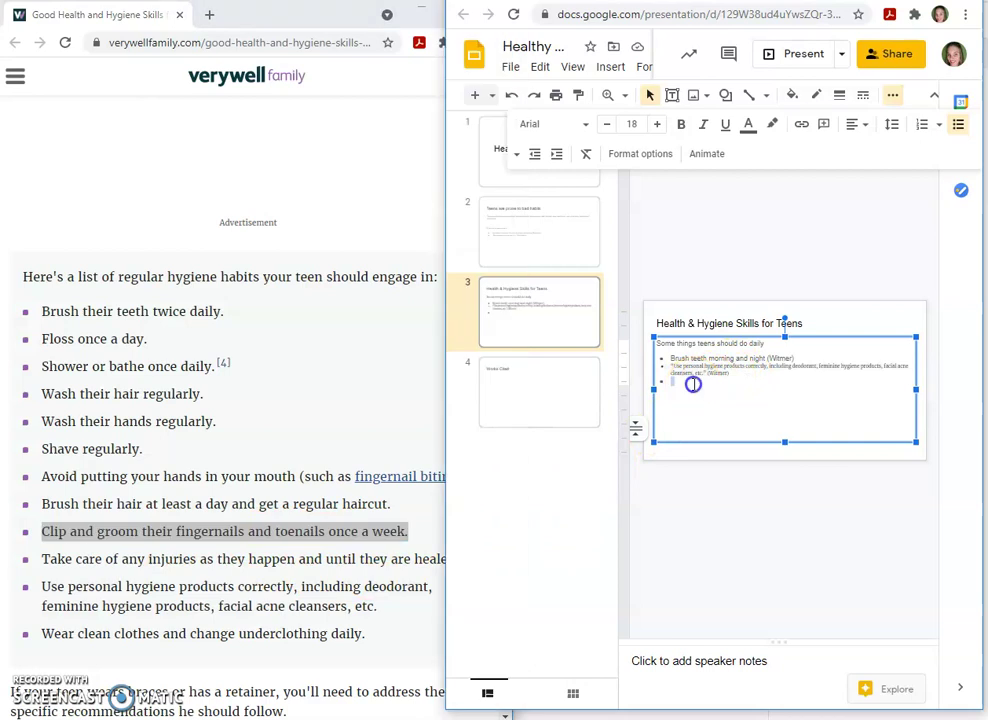
key("ctrl+v")
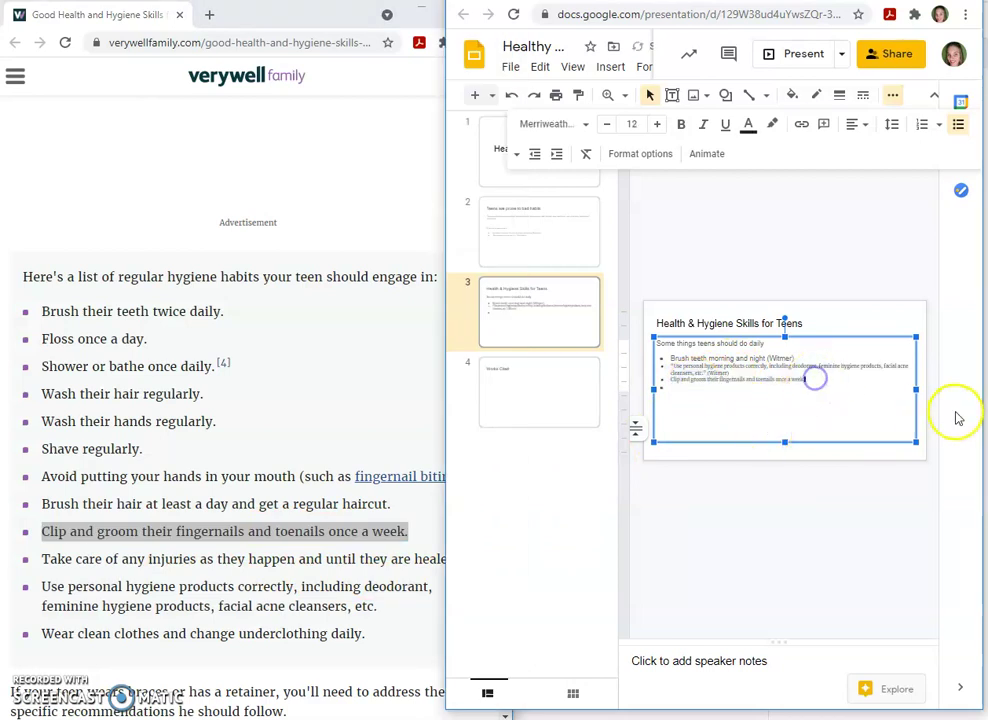
left_click(670, 381)
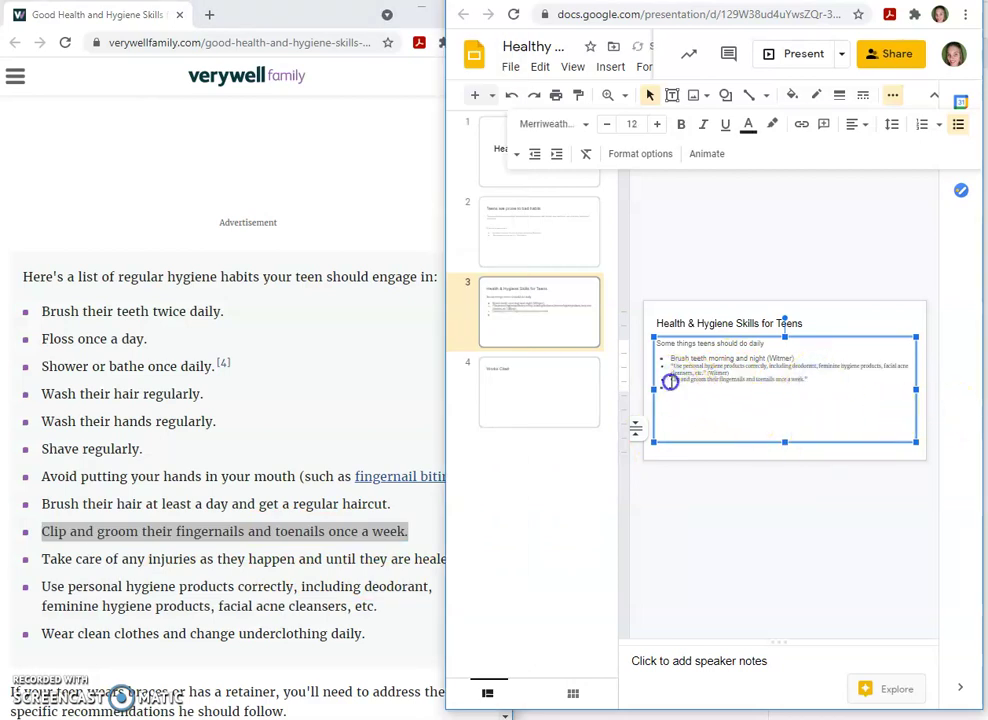
left_click(855, 386)
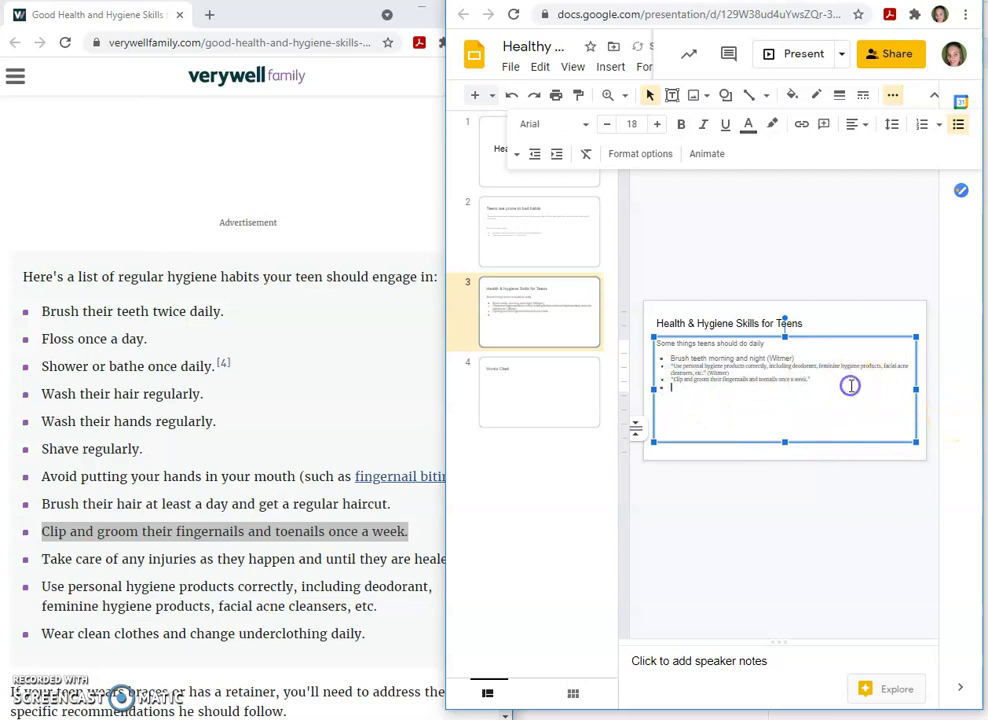
left_click(845, 385)
left_click(824, 381)
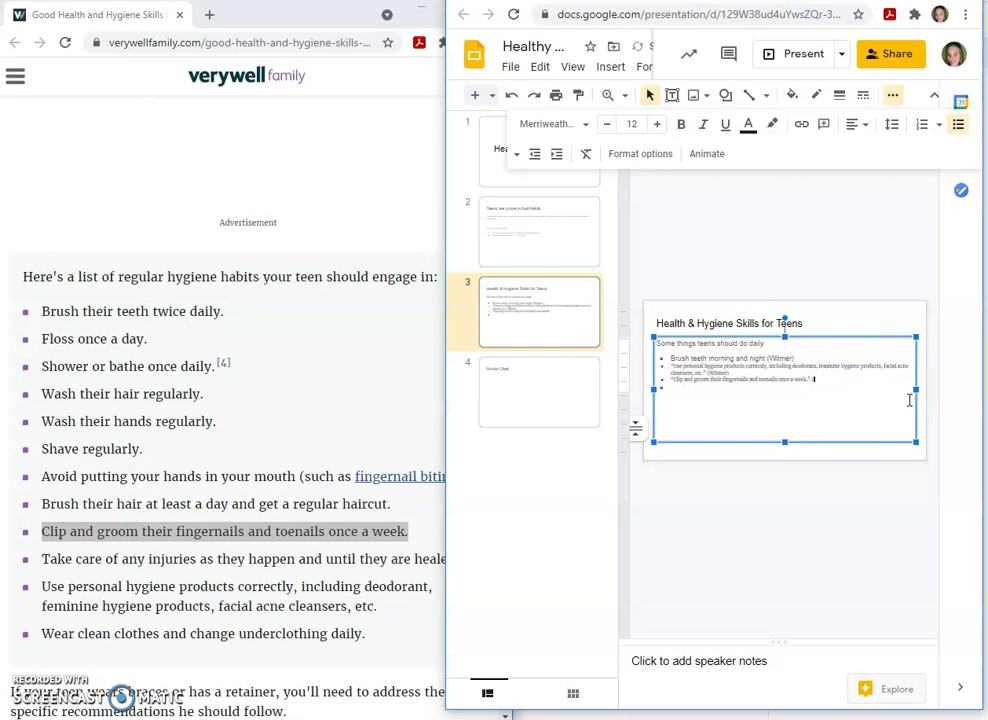
left_click(750, 547)
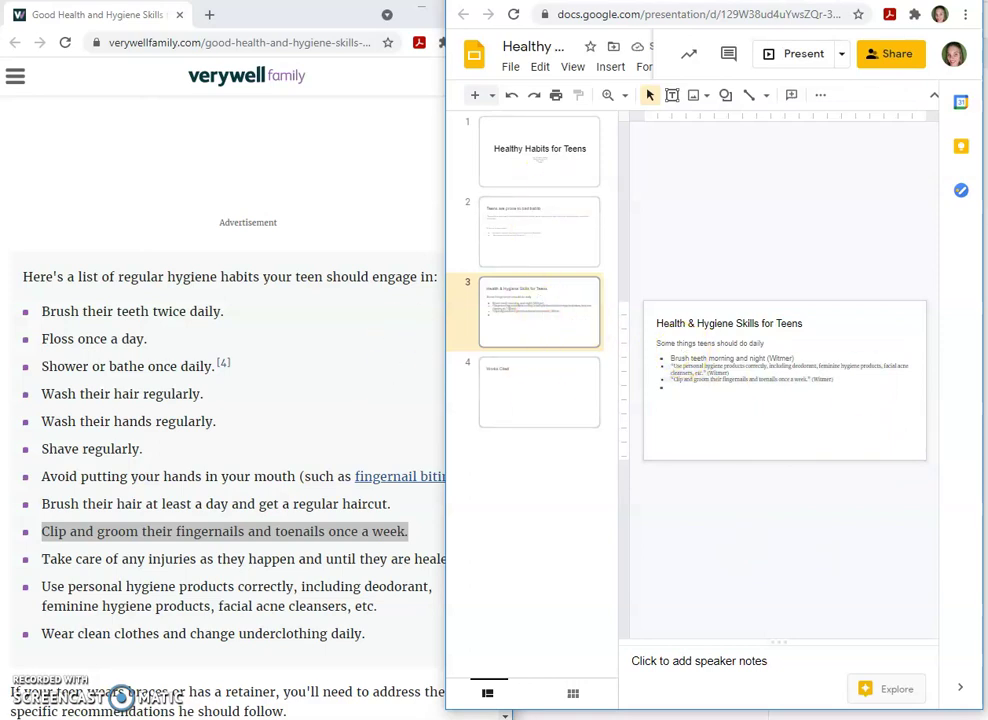
In the Google Sheets Checklist, tick the Source 2 direct quote and Source 2 paraphrase items, and minimize that window
left_click(684, 190)
left_click(505, 426)
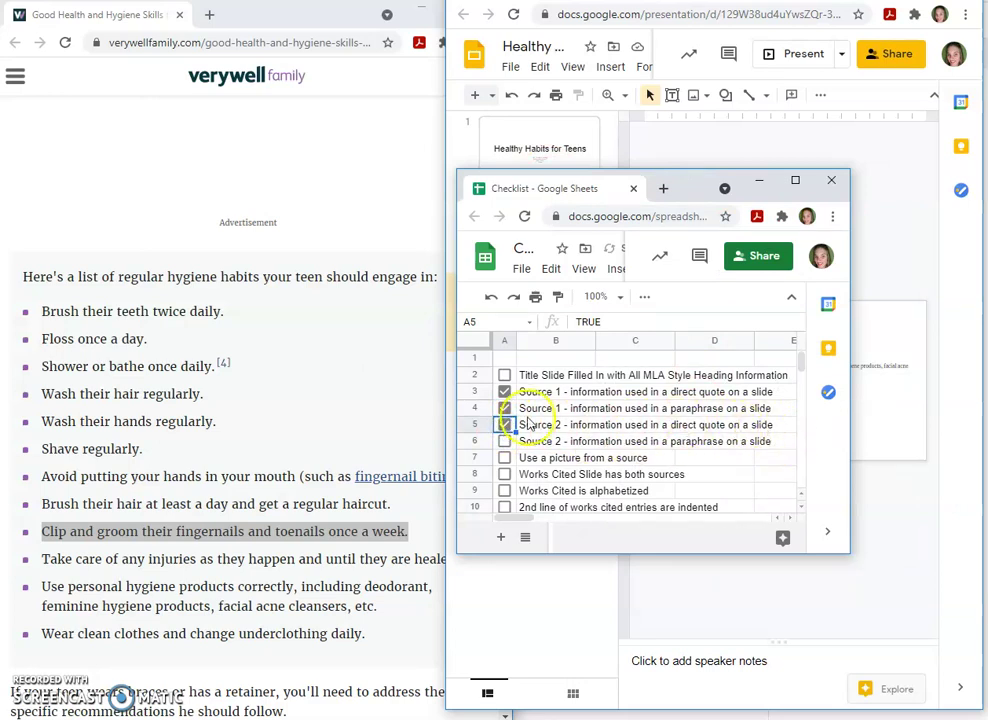
left_click(506, 442)
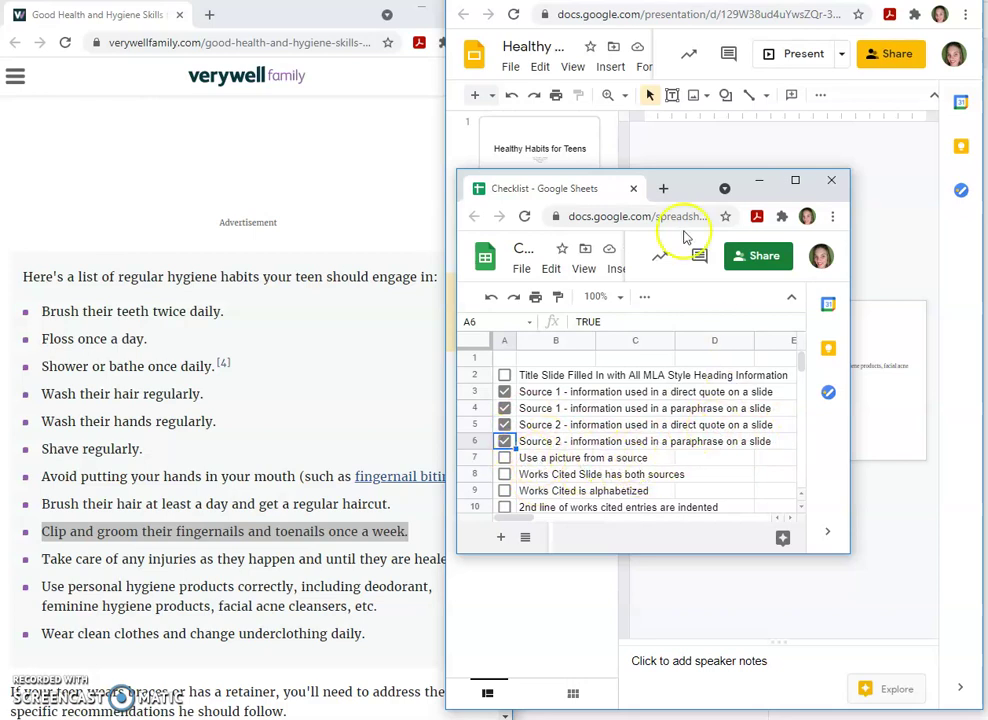
left_click(759, 180)
Copy the Verywell Family article's header photo of the teen brushing her teeth
left_click(342, 368)
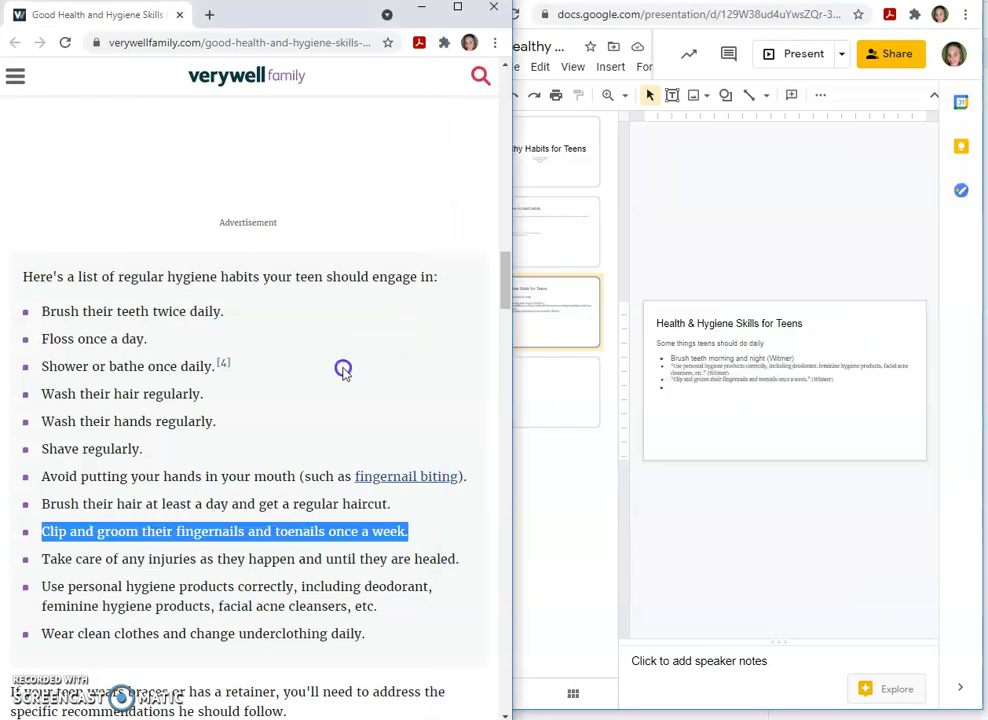
scroll(355, 380, "up", 15)
scroll(380, 392, "up", 5)
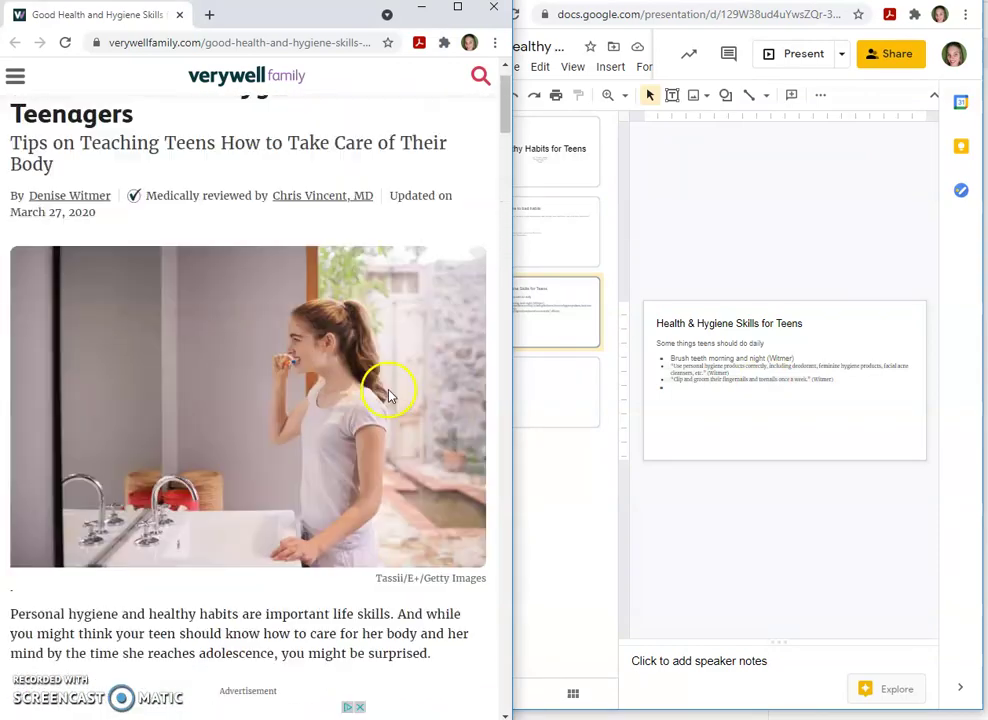
scroll(352, 451, "down", 2)
scroll(346, 430, "up", 1)
scroll(346, 430, "up", 1)
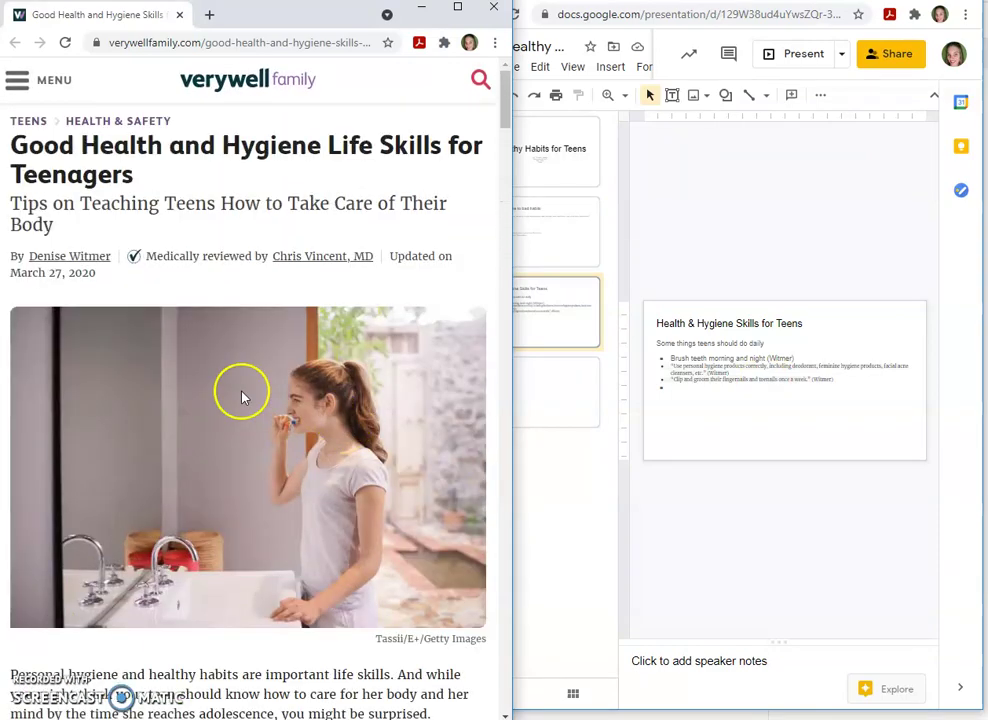
right_click(266, 350)
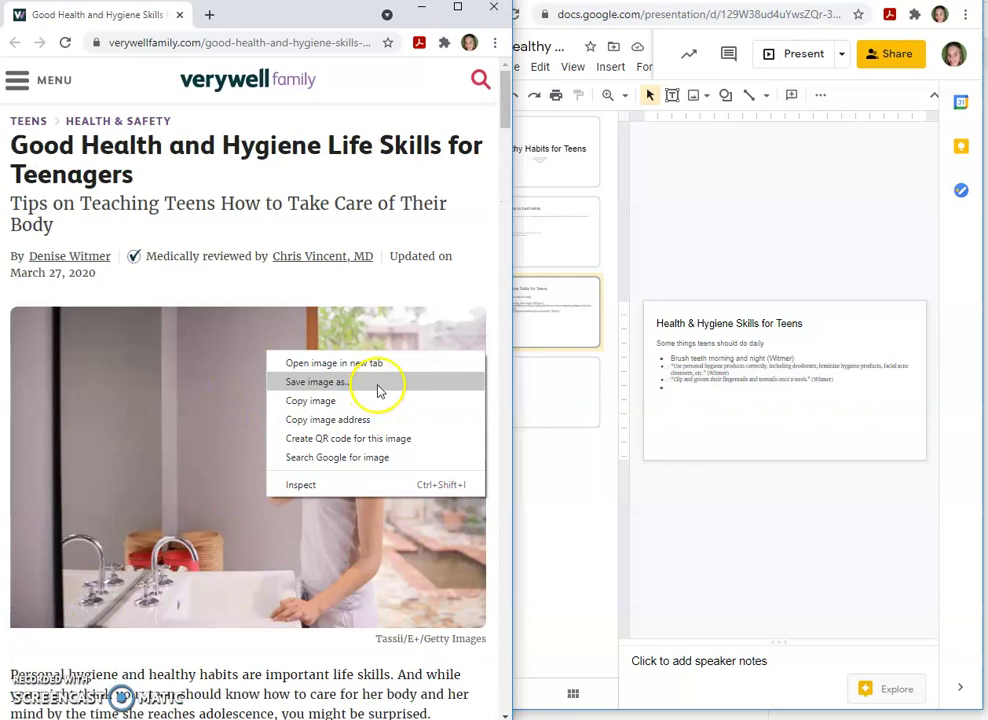
left_click(340, 402)
Paste the copied photo onto the Health & Hygiene slide and shrink it into the slide's lower-right corner, below the bullets
left_click(745, 431)
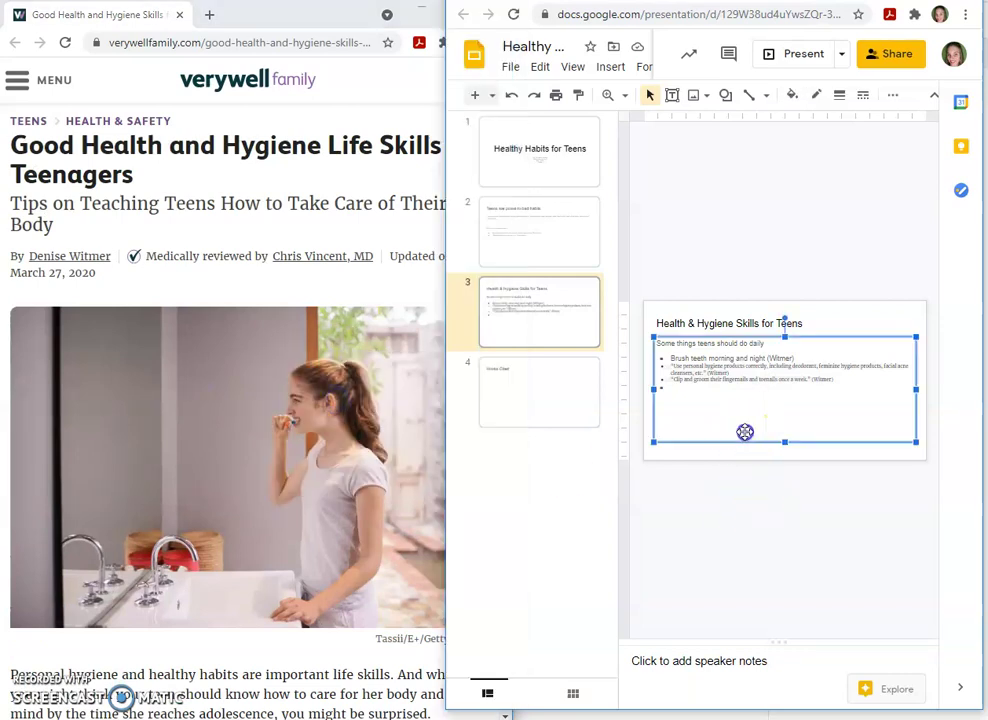
right_click(679, 455)
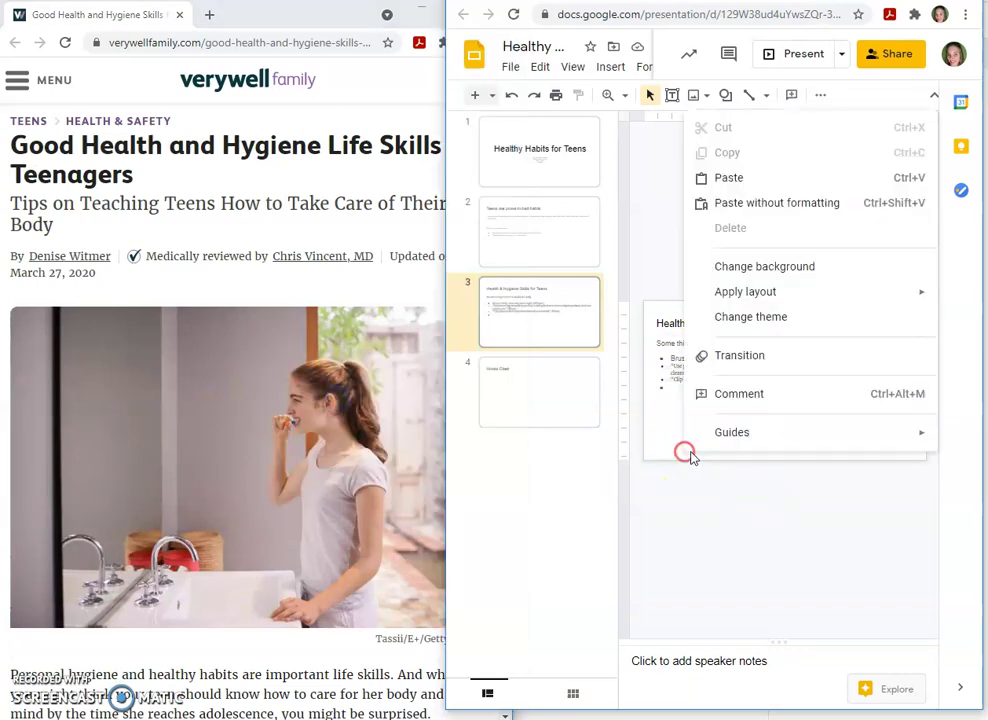
left_click(781, 182)
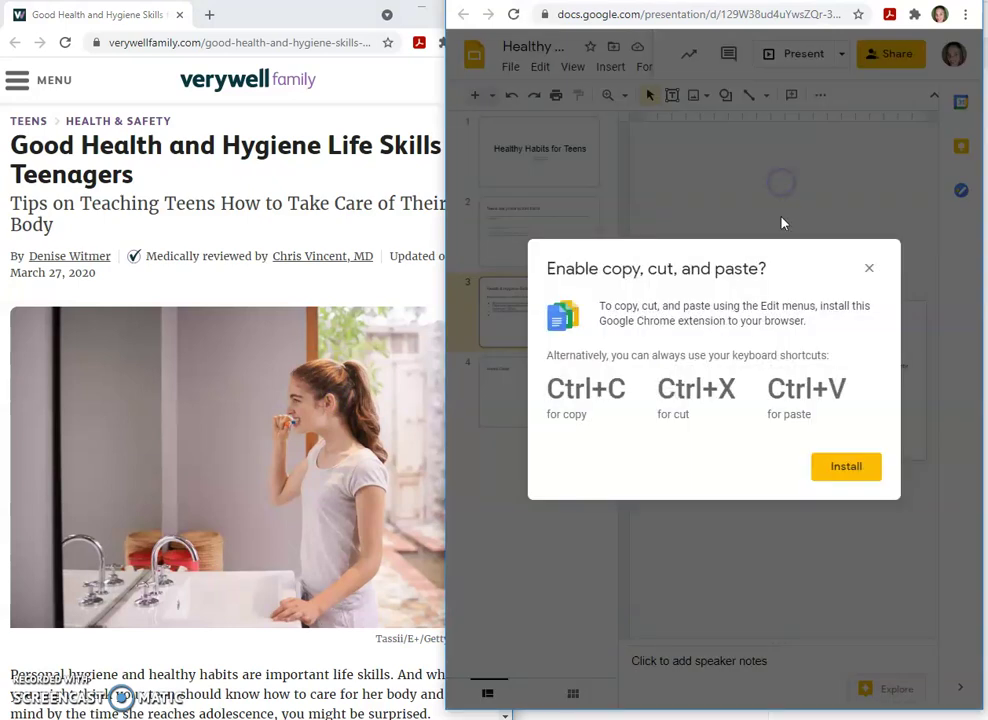
left_click(869, 268)
left_click(656, 441)
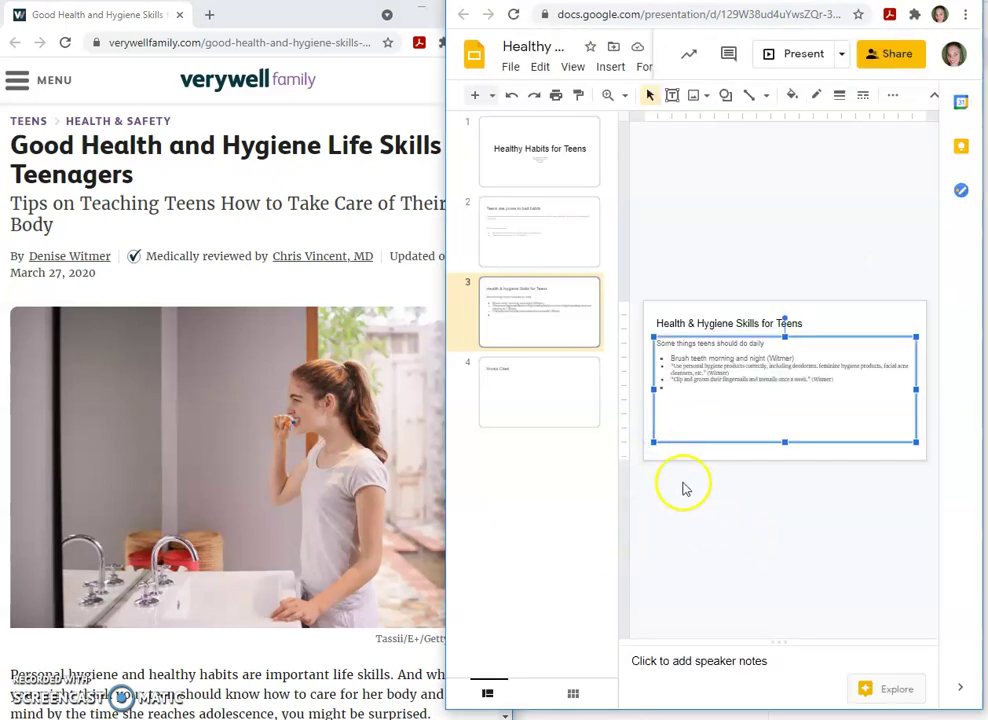
key("ctrl+v")
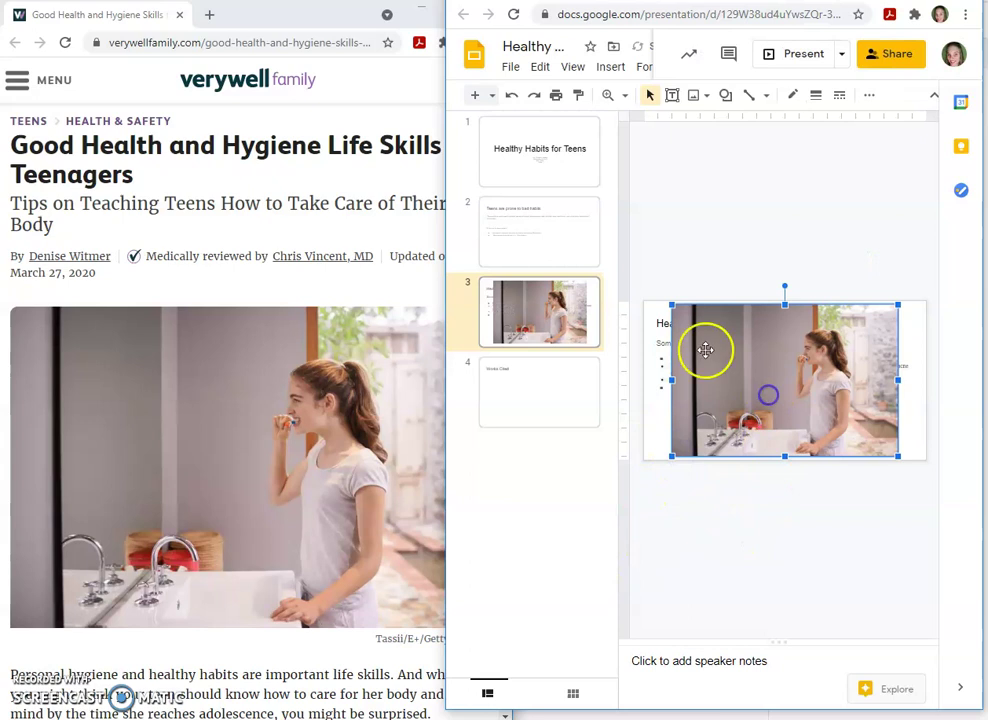
left_click_drag(673, 305, 797, 390)
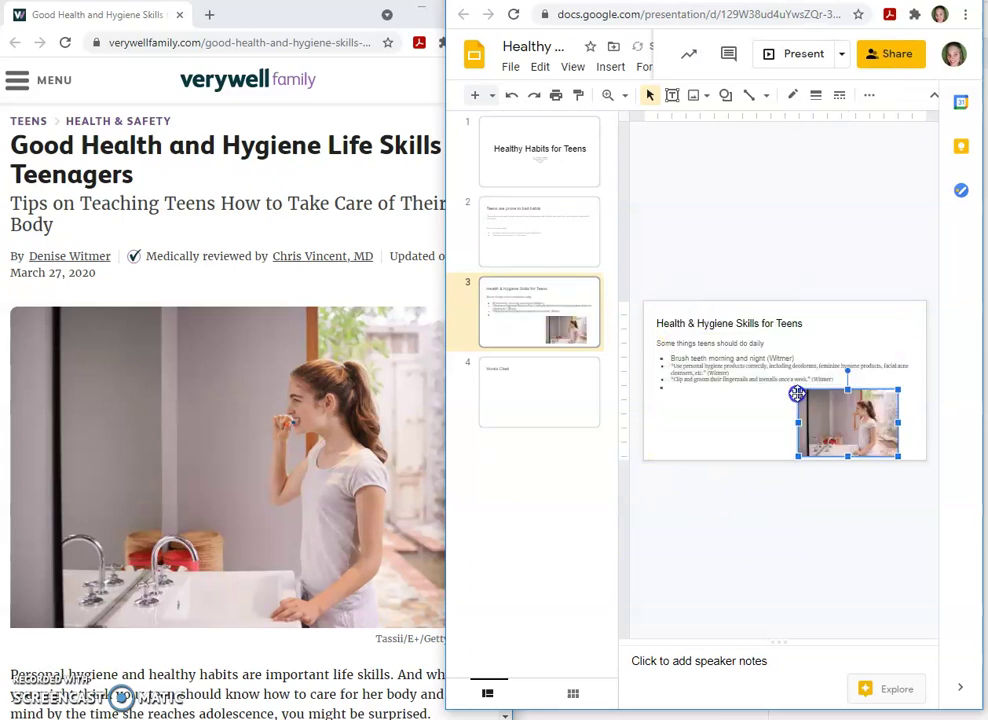
left_click_drag(868, 431, 873, 427)
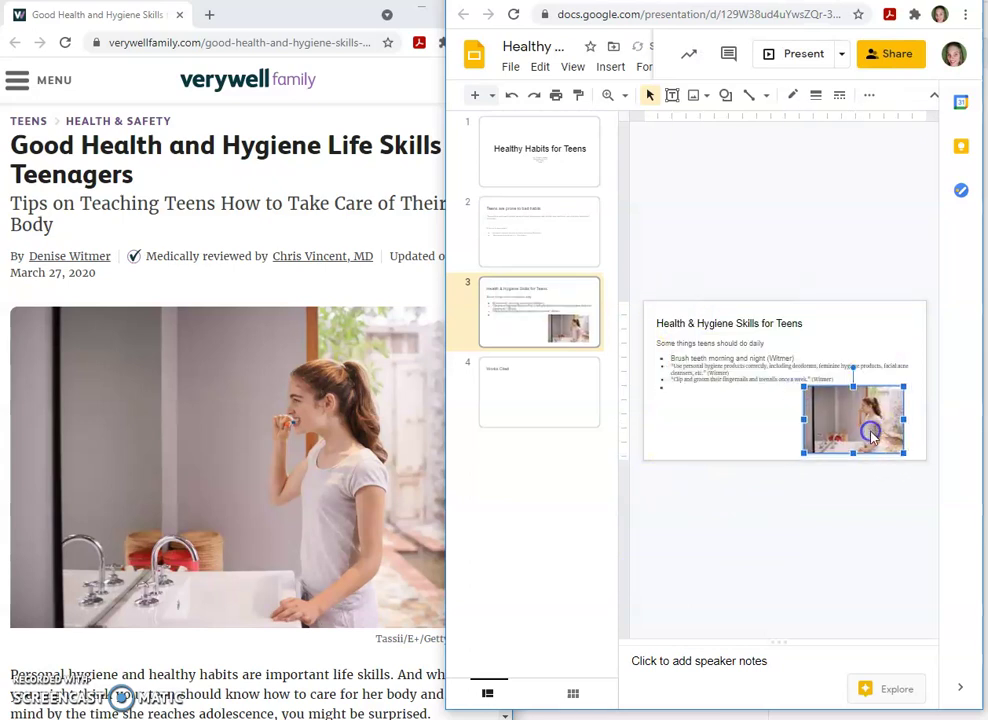